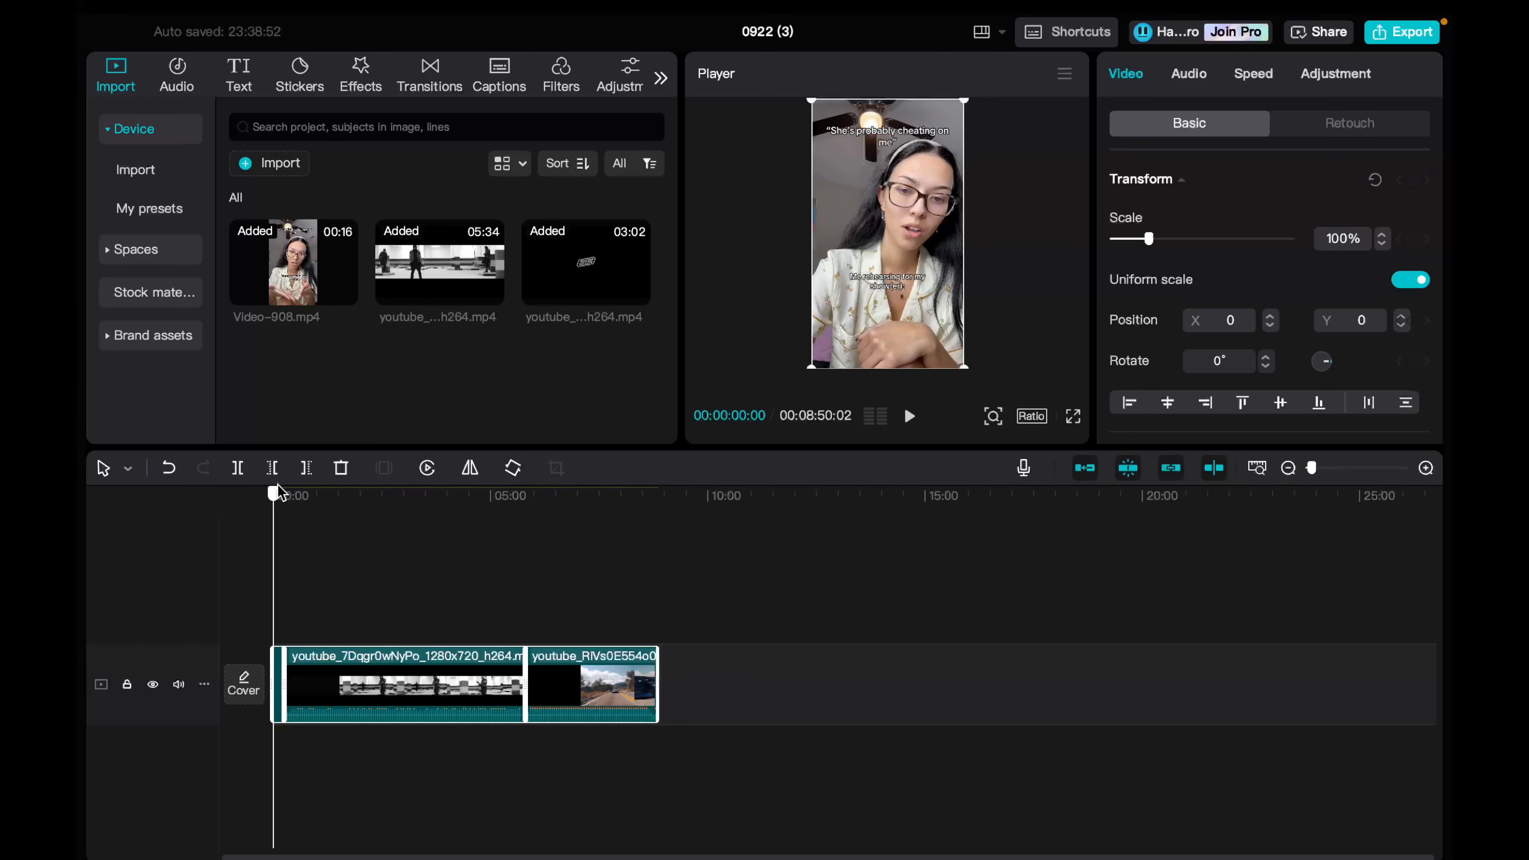
Step: Set the project's aspect ratio to 9:16 and enlarge the black-and-white clip to 494% scale
mouse_move(275, 489)
left_mouse_down()
mouse_move(303, 493)
mouse_move(272, 501)
left_mouse_up()
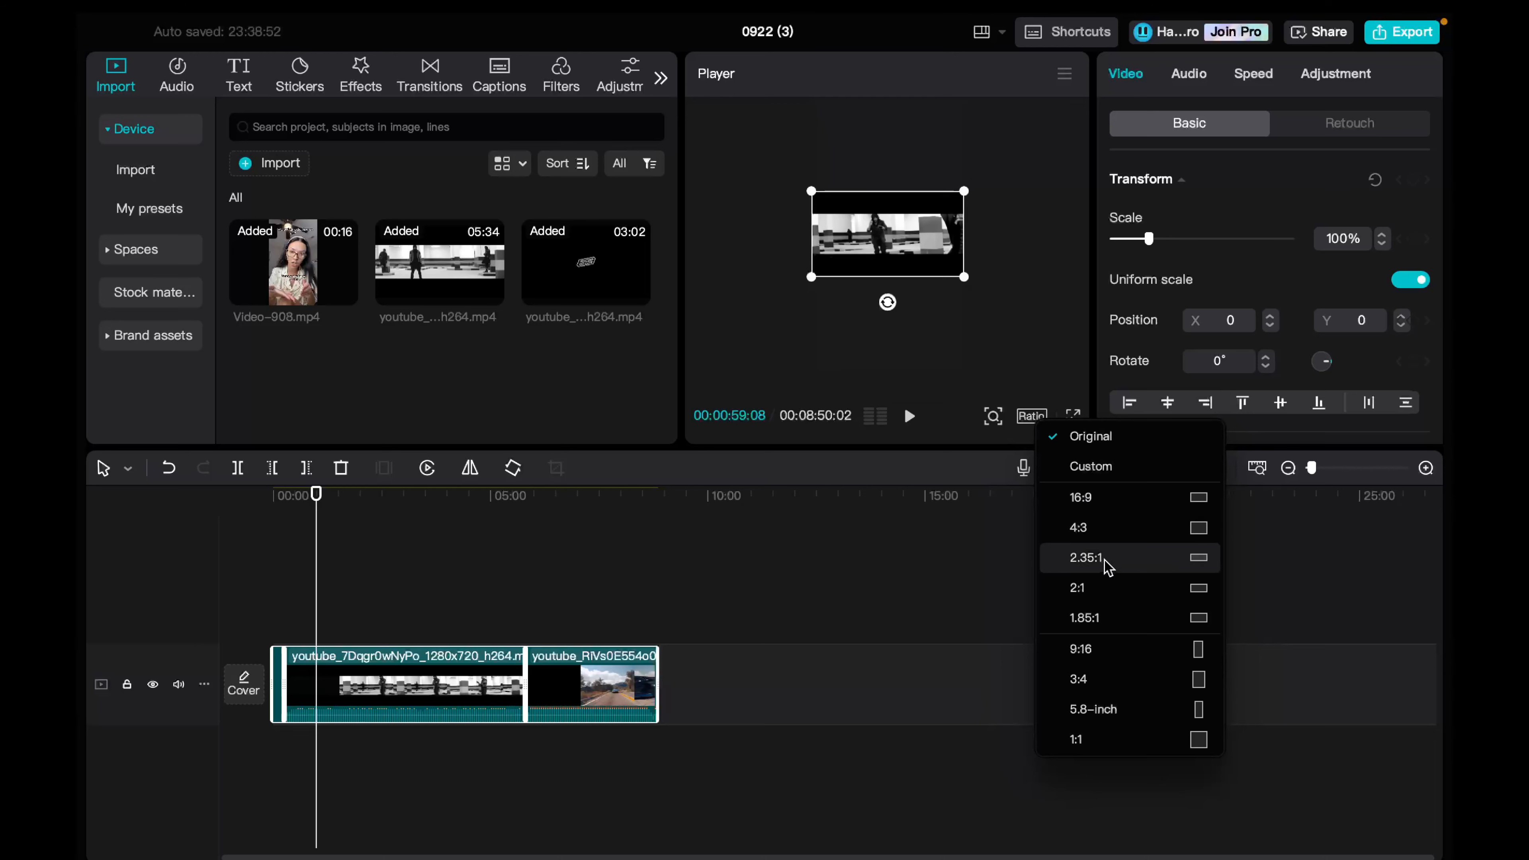
left_click(1124, 650)
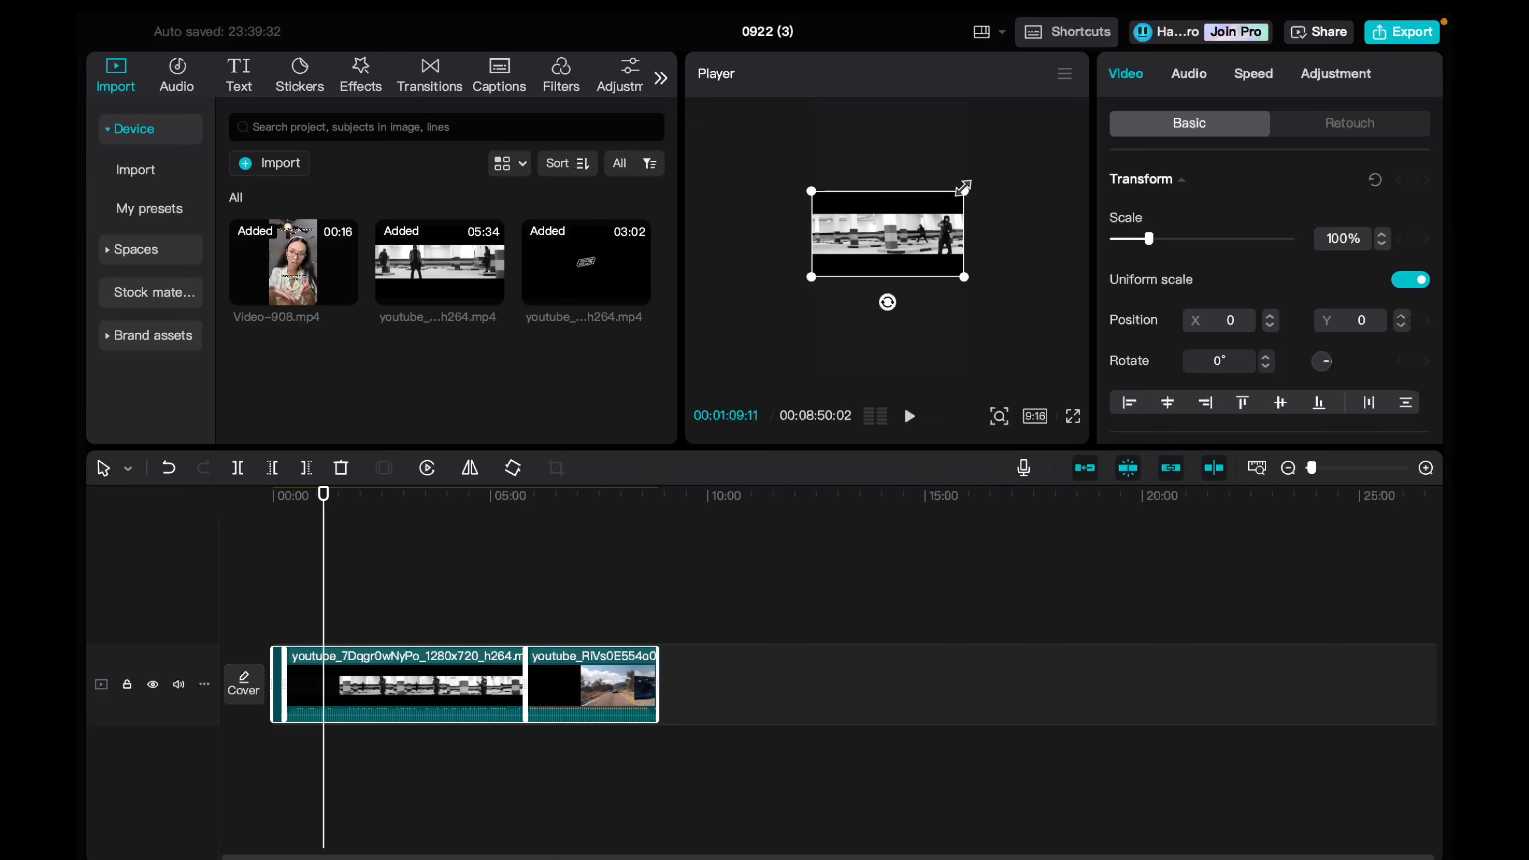
left_click_drag(963, 188, 1059, 112)
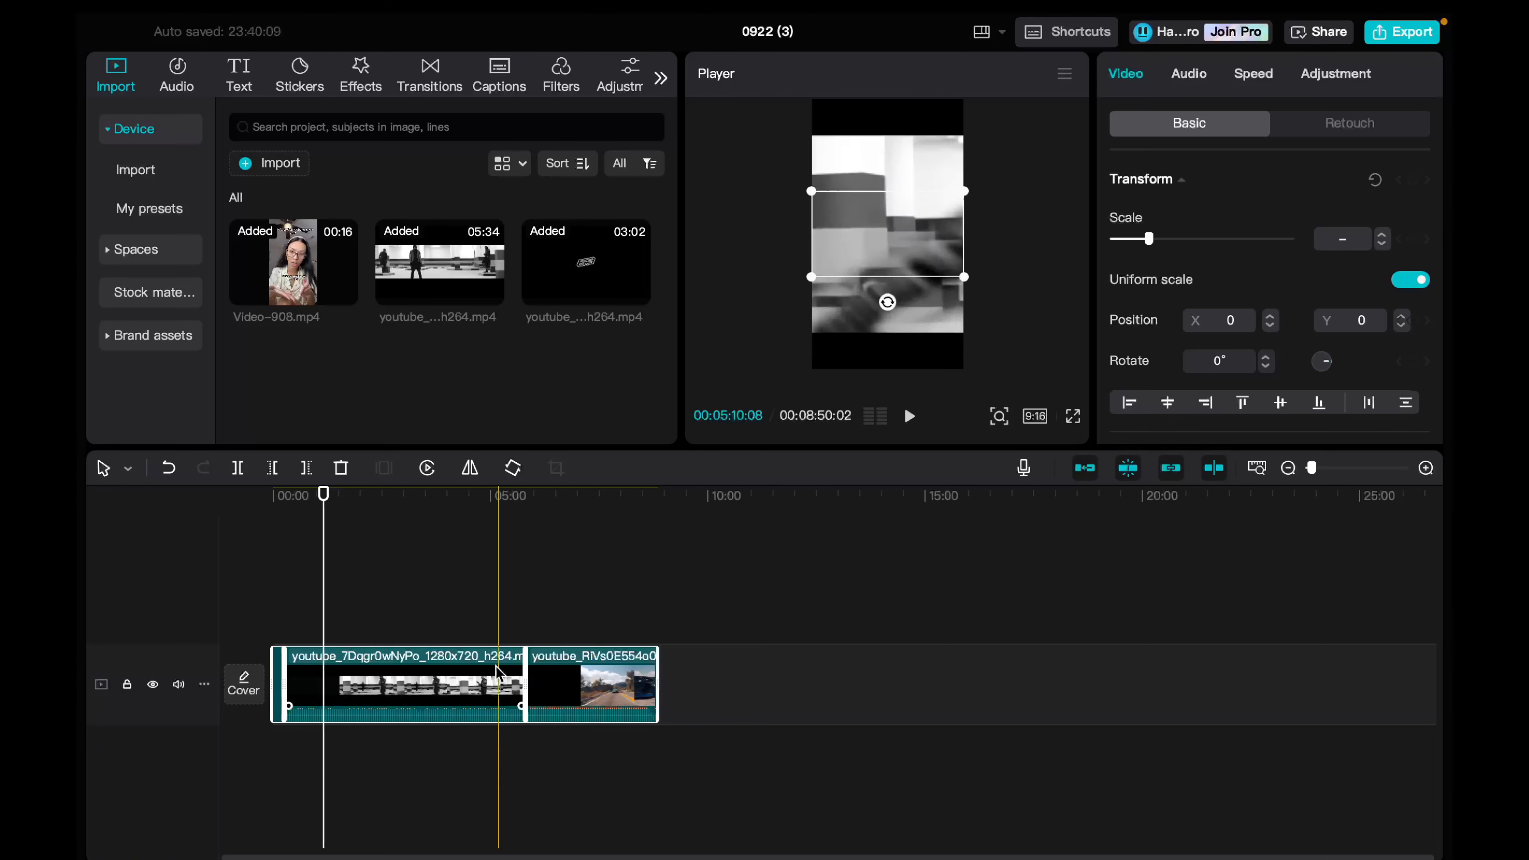
Step: Enlarge the car clip to 359% scale so it fills the vertical frame, and return the playhead to the start
left_click_drag(554, 506, 567, 503)
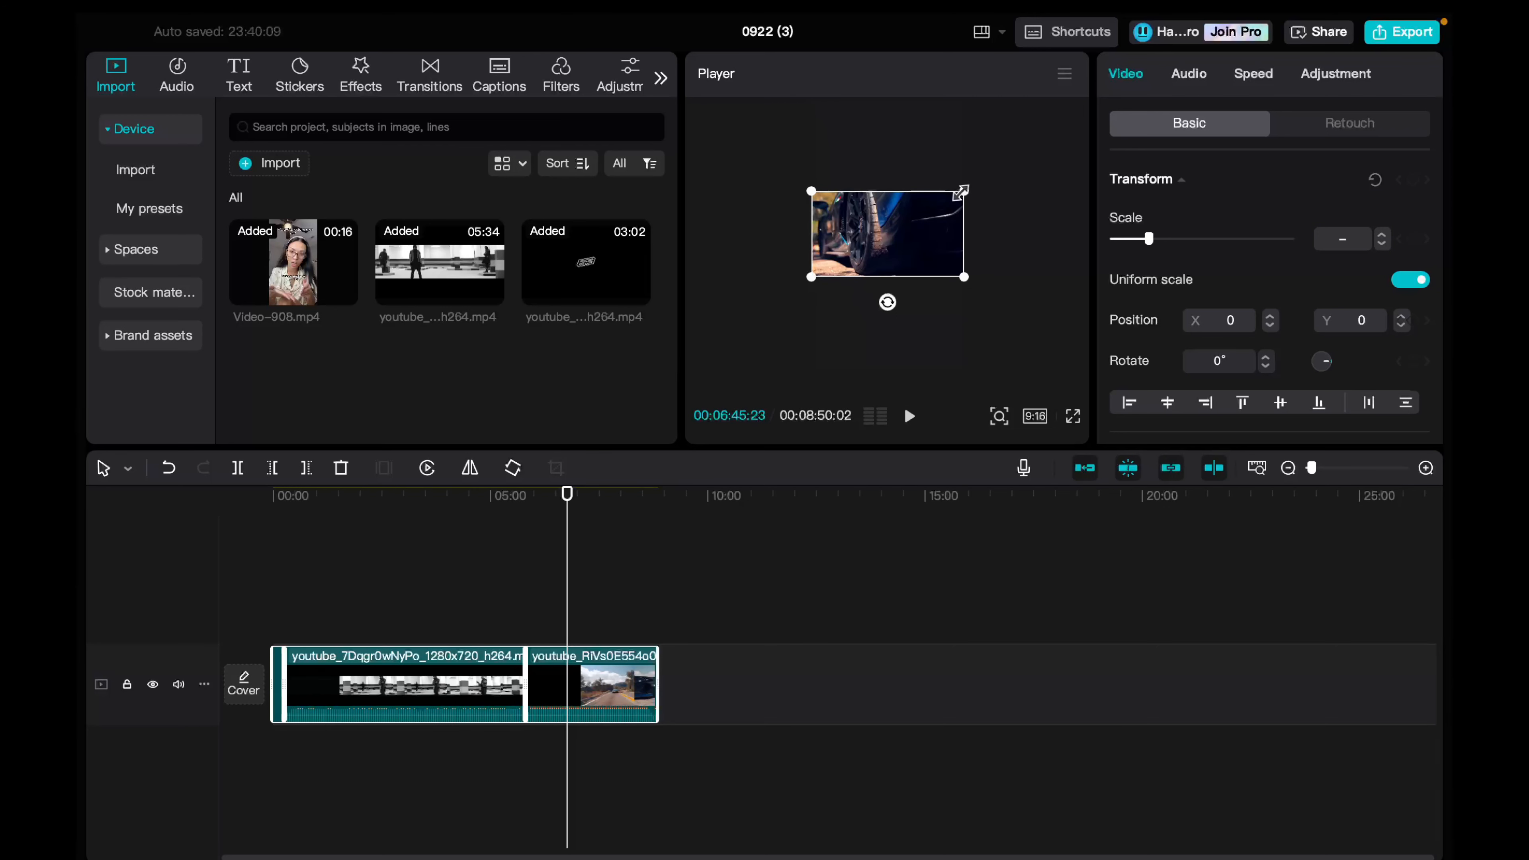
left_click_drag(963, 191, 1234, 14)
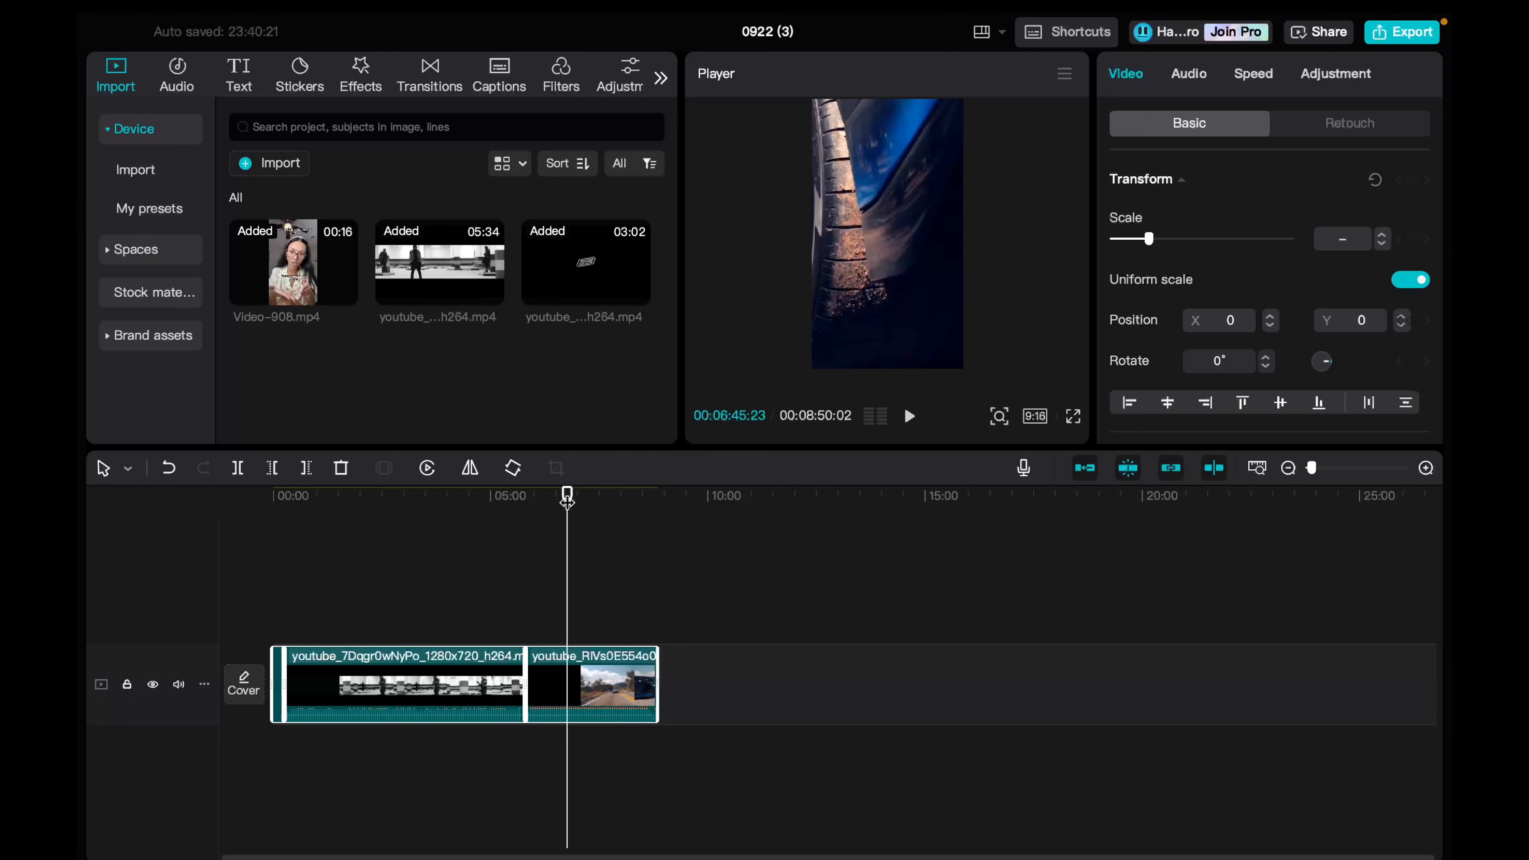
left_click_drag(566, 498, 274, 498)
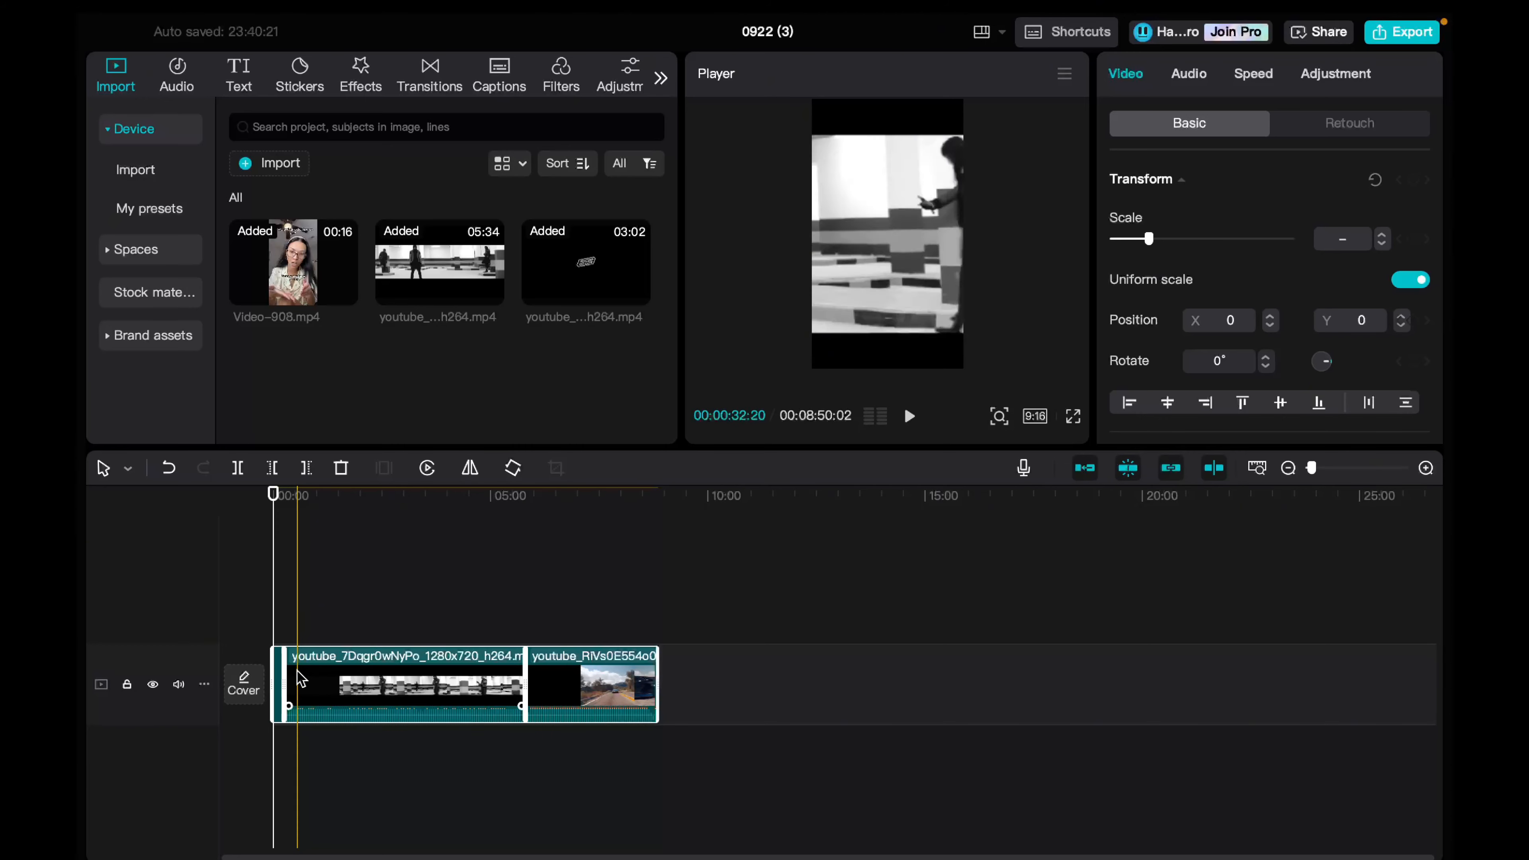
Step: Move Video-908.mp4 onto its own track above the main track and preview the timeline from the start
scroll(277, 668, "up", 5)
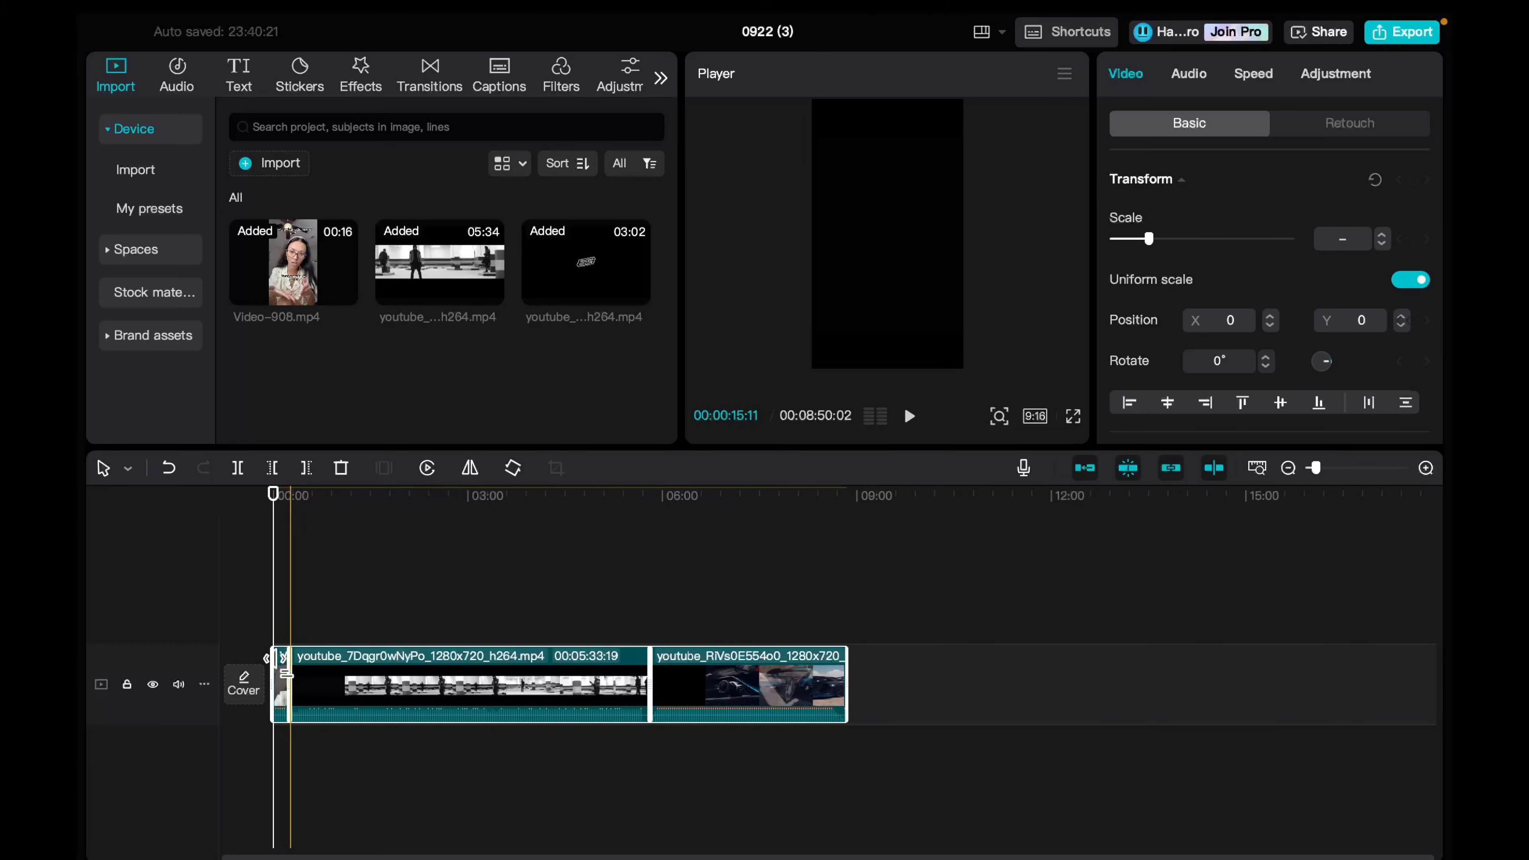
scroll(276, 658, "up", 3)
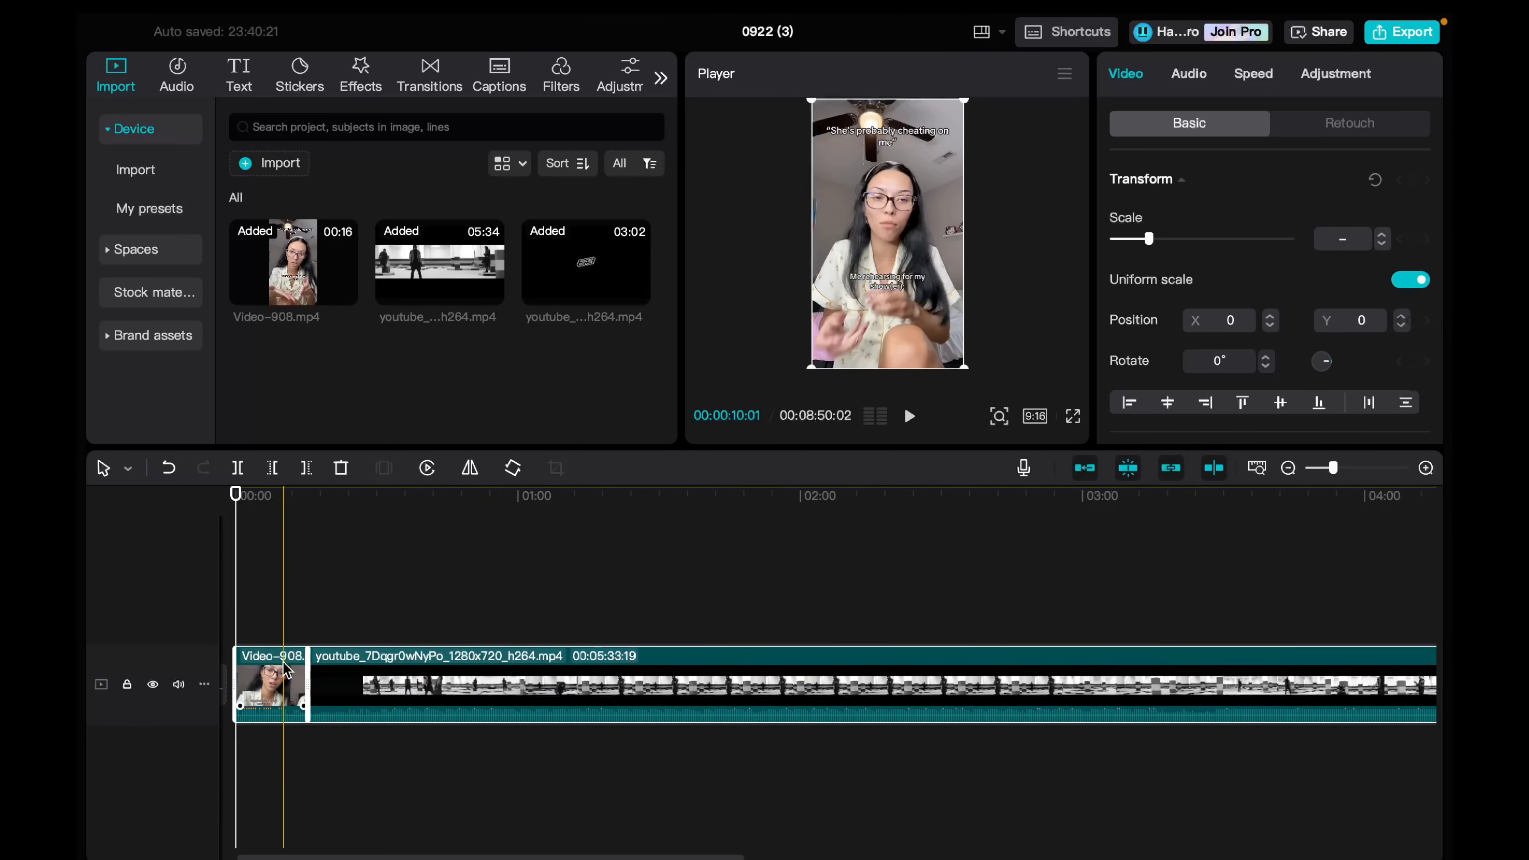
scroll(293, 627, "up", 3)
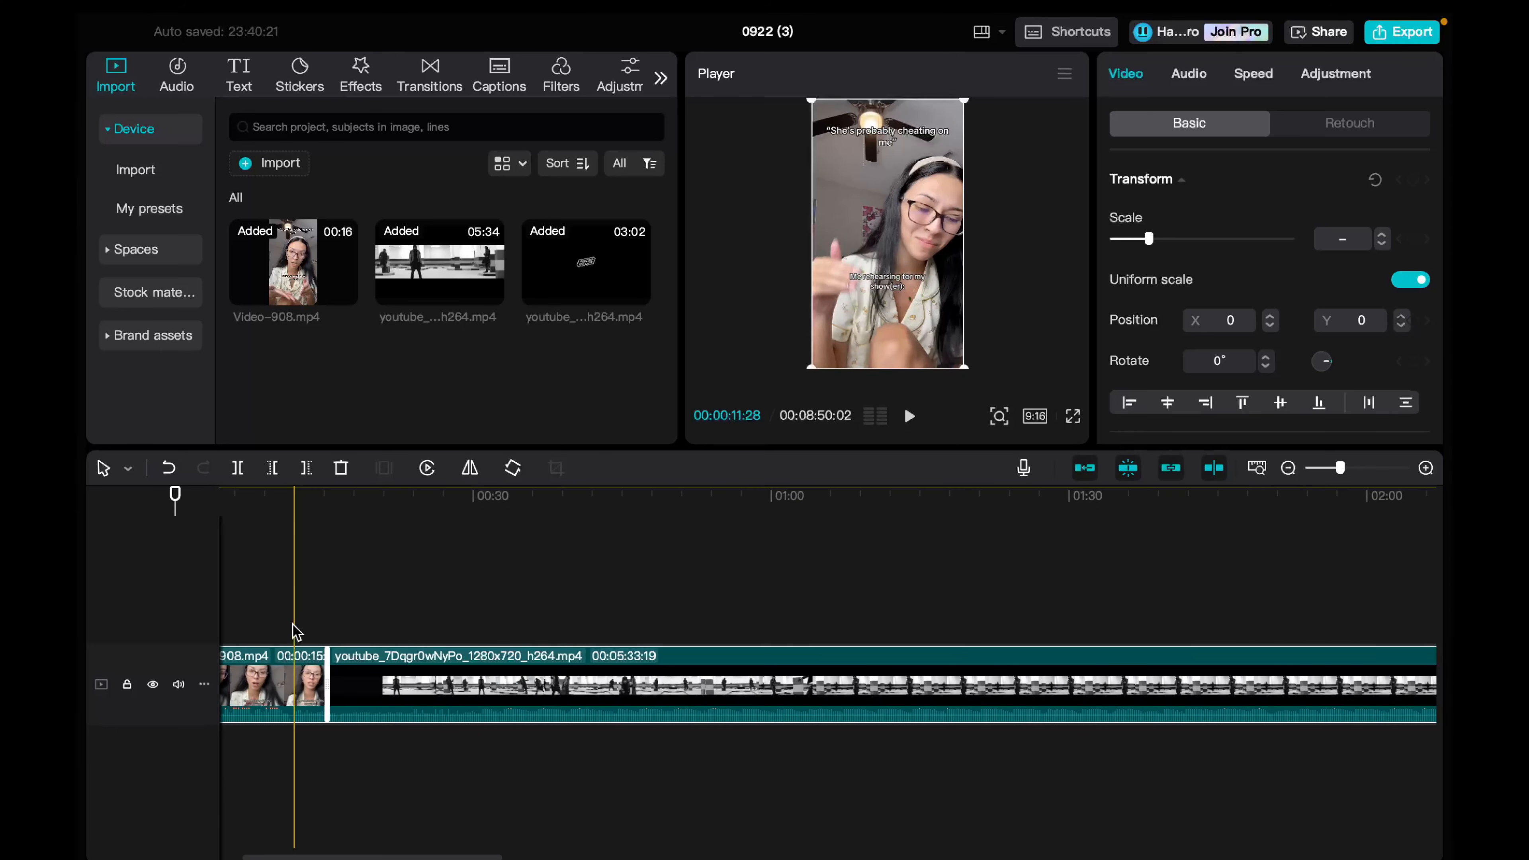
scroll(293, 625, "down", 4)
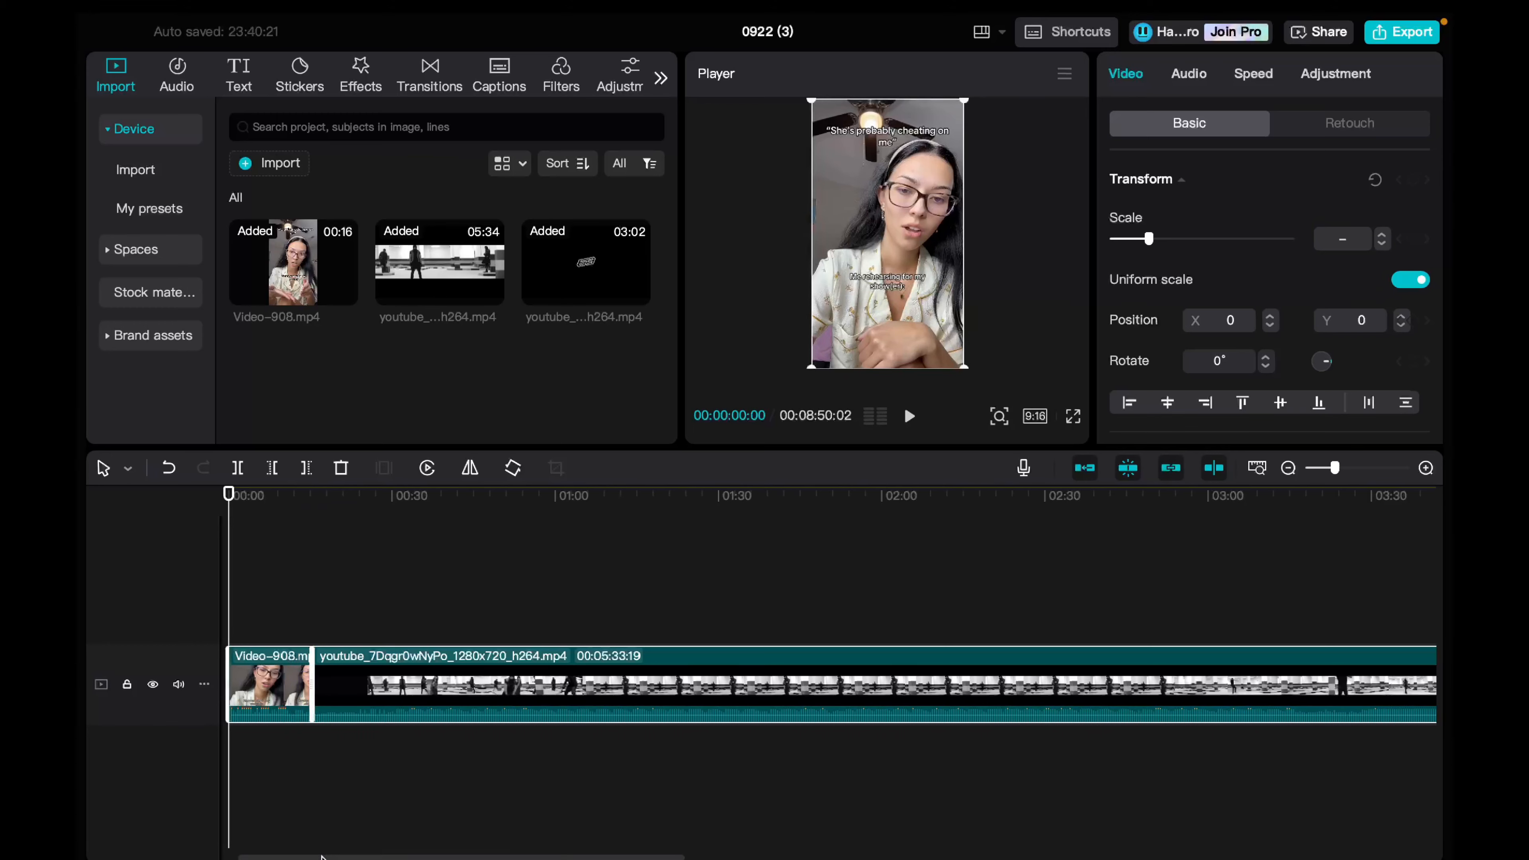
left_click_drag(323, 858, 306, 858)
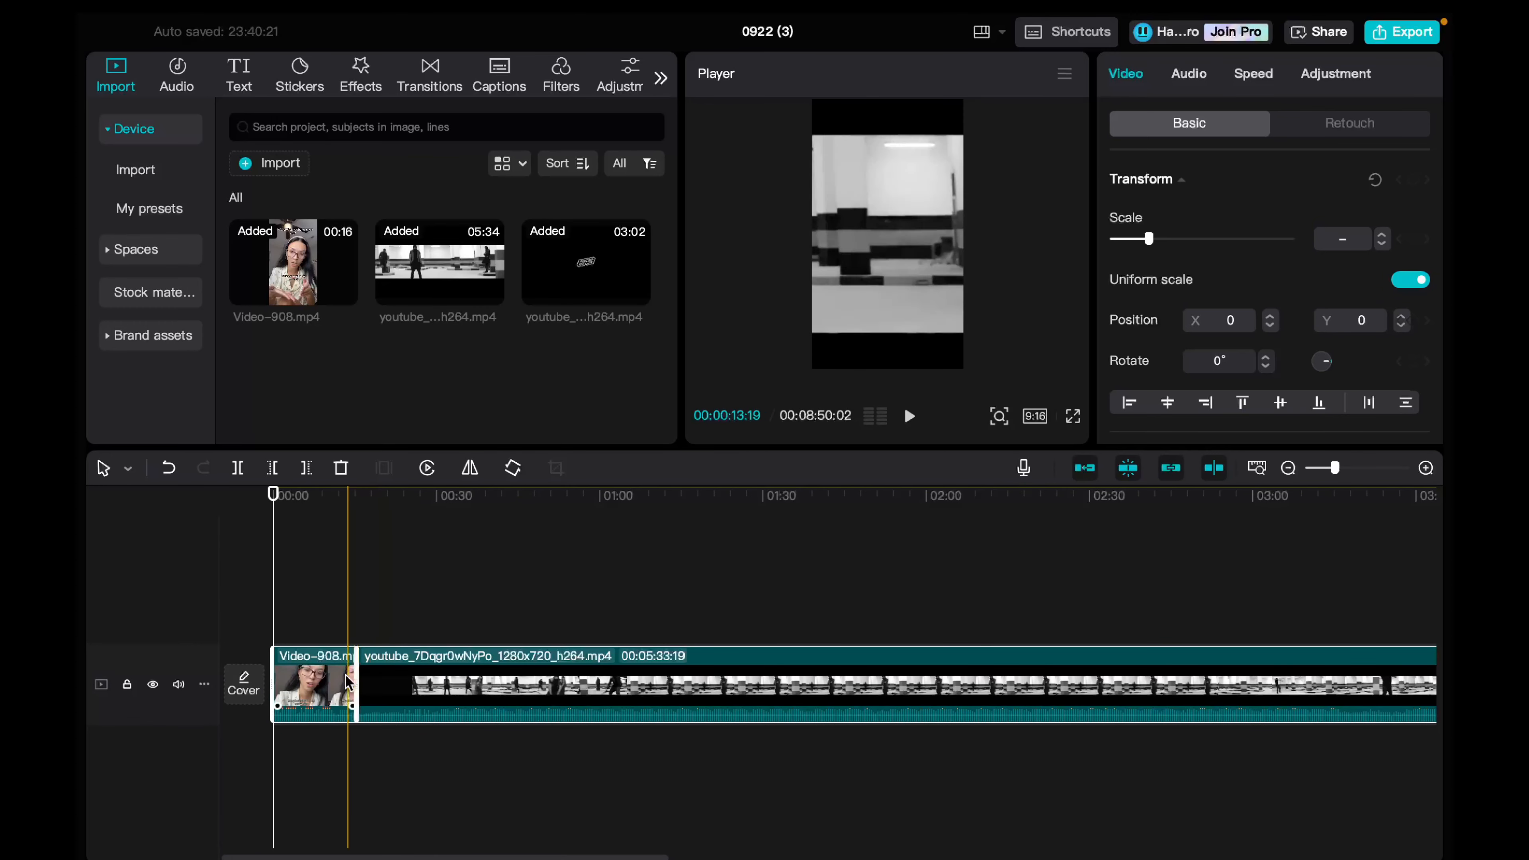
left_click(330, 681)
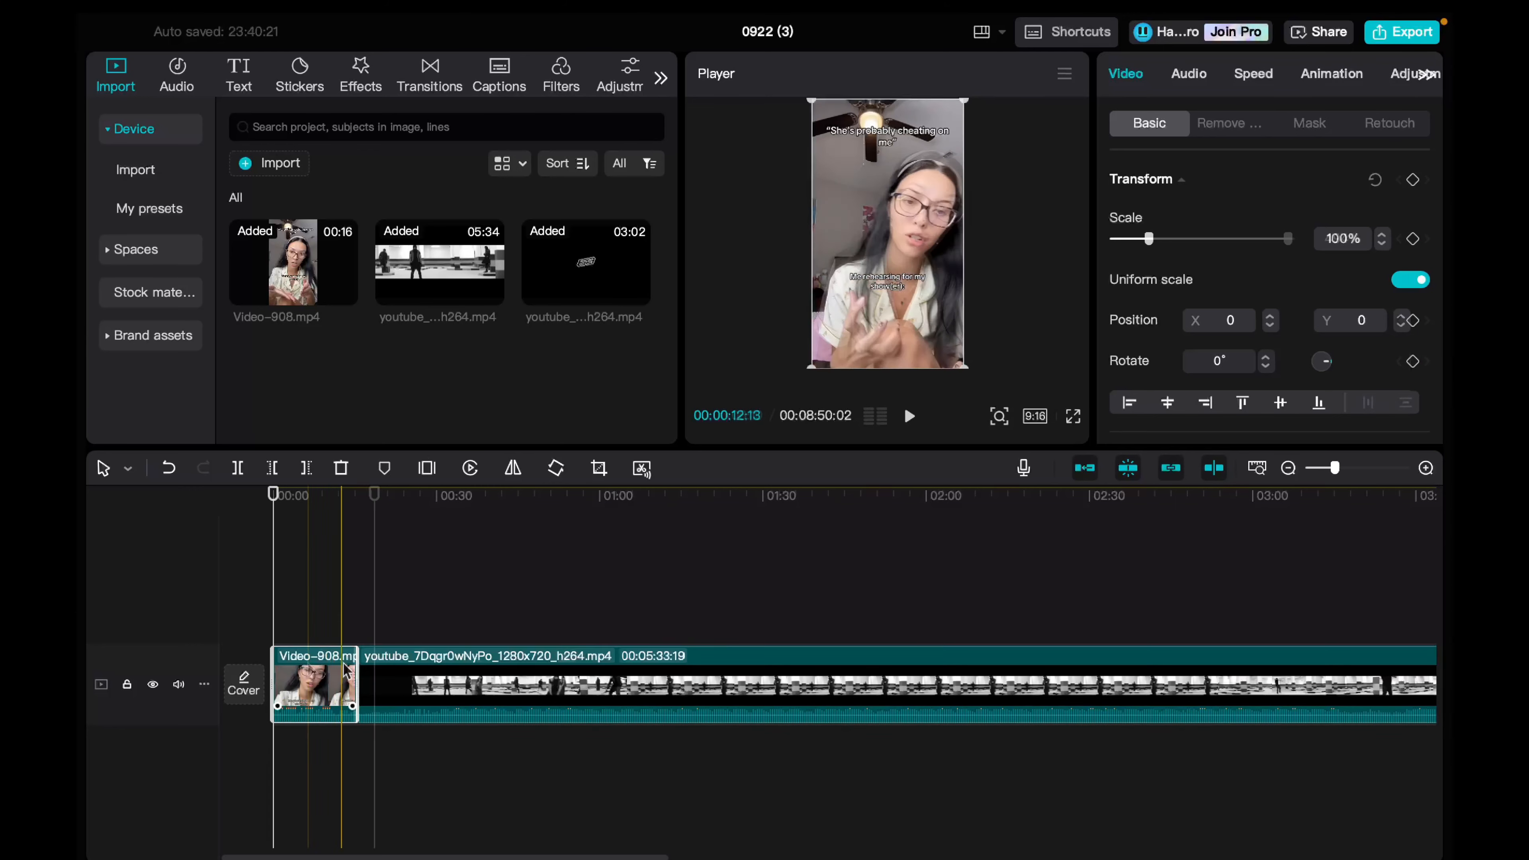
left_click(374, 674)
left_click_drag(311, 662, 316, 585)
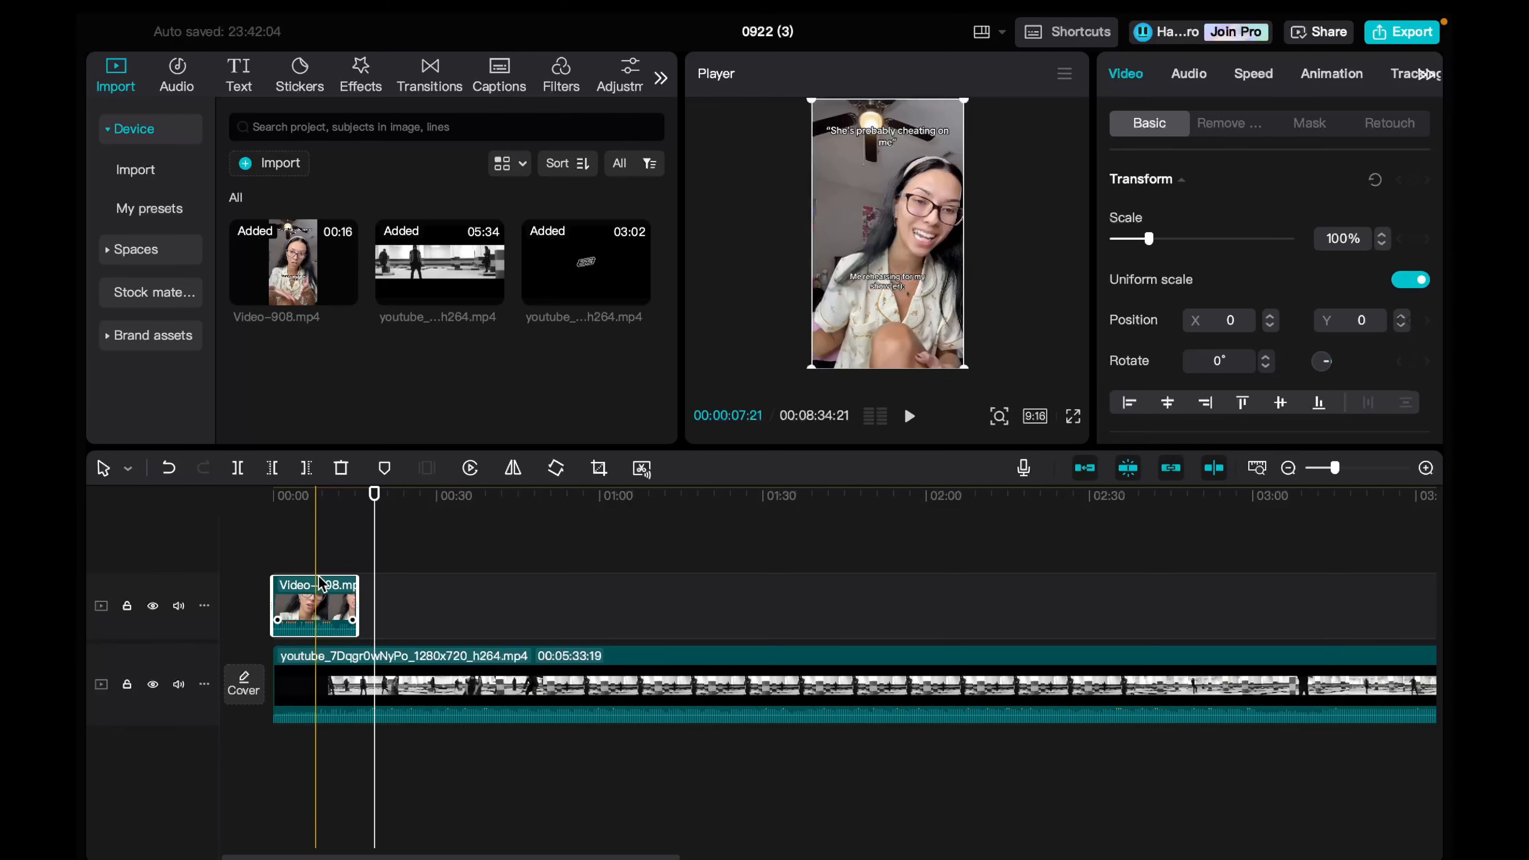
left_click(275, 513)
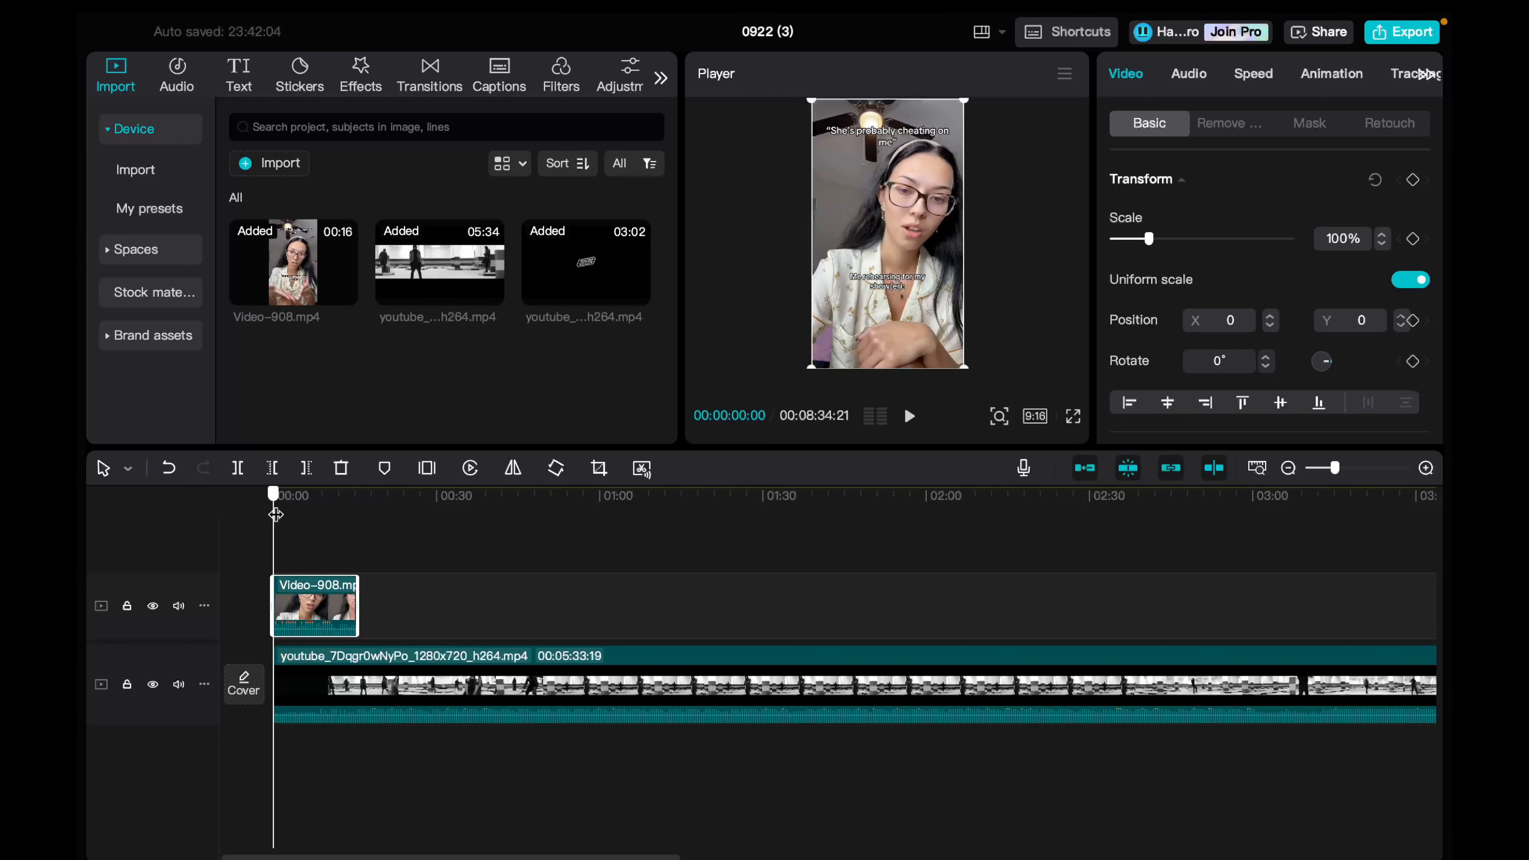
key("space")
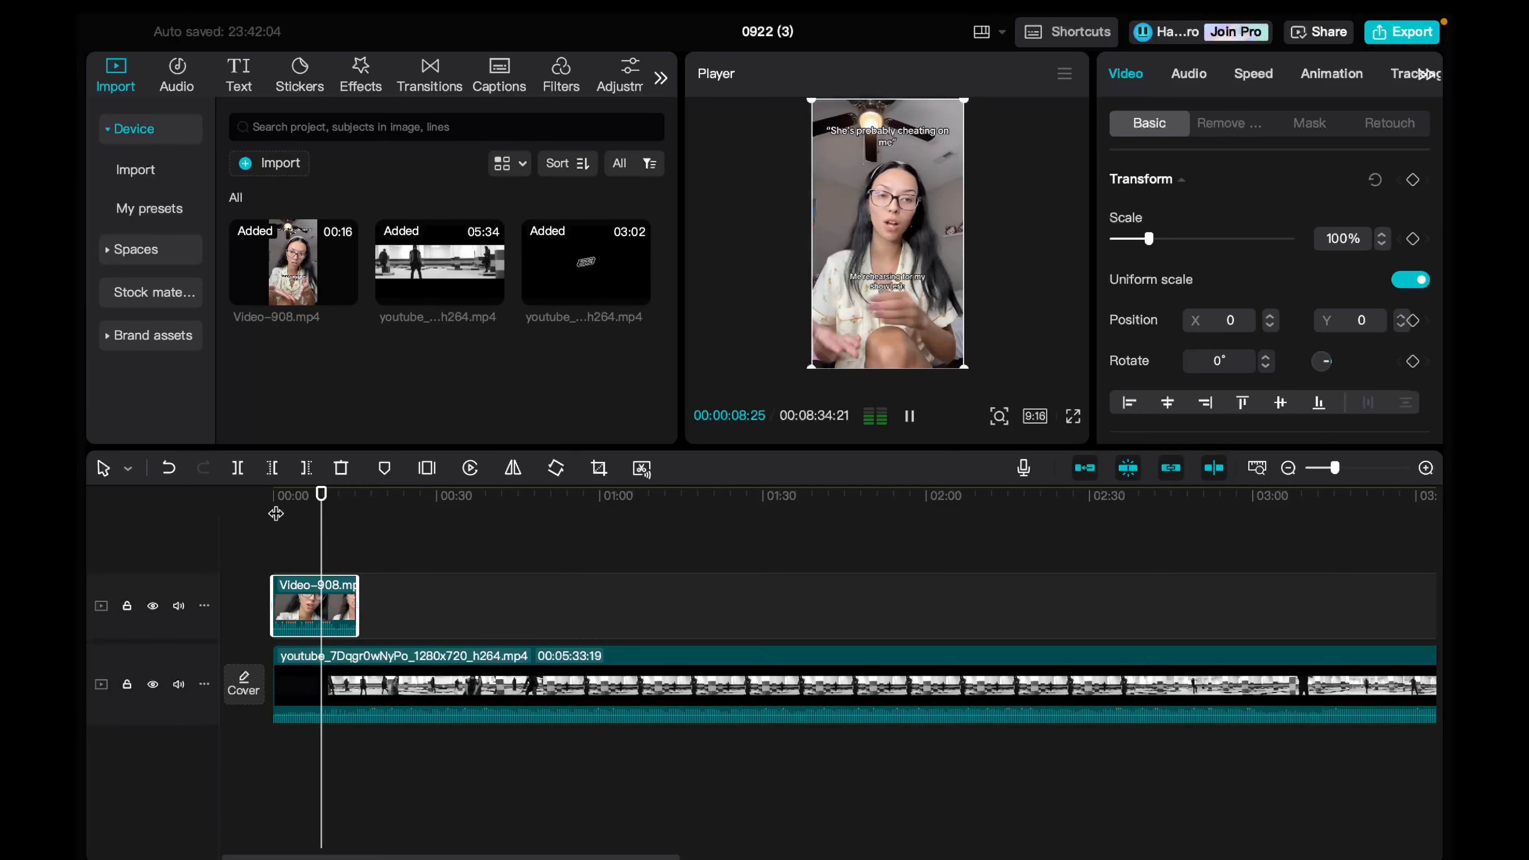
key("space")
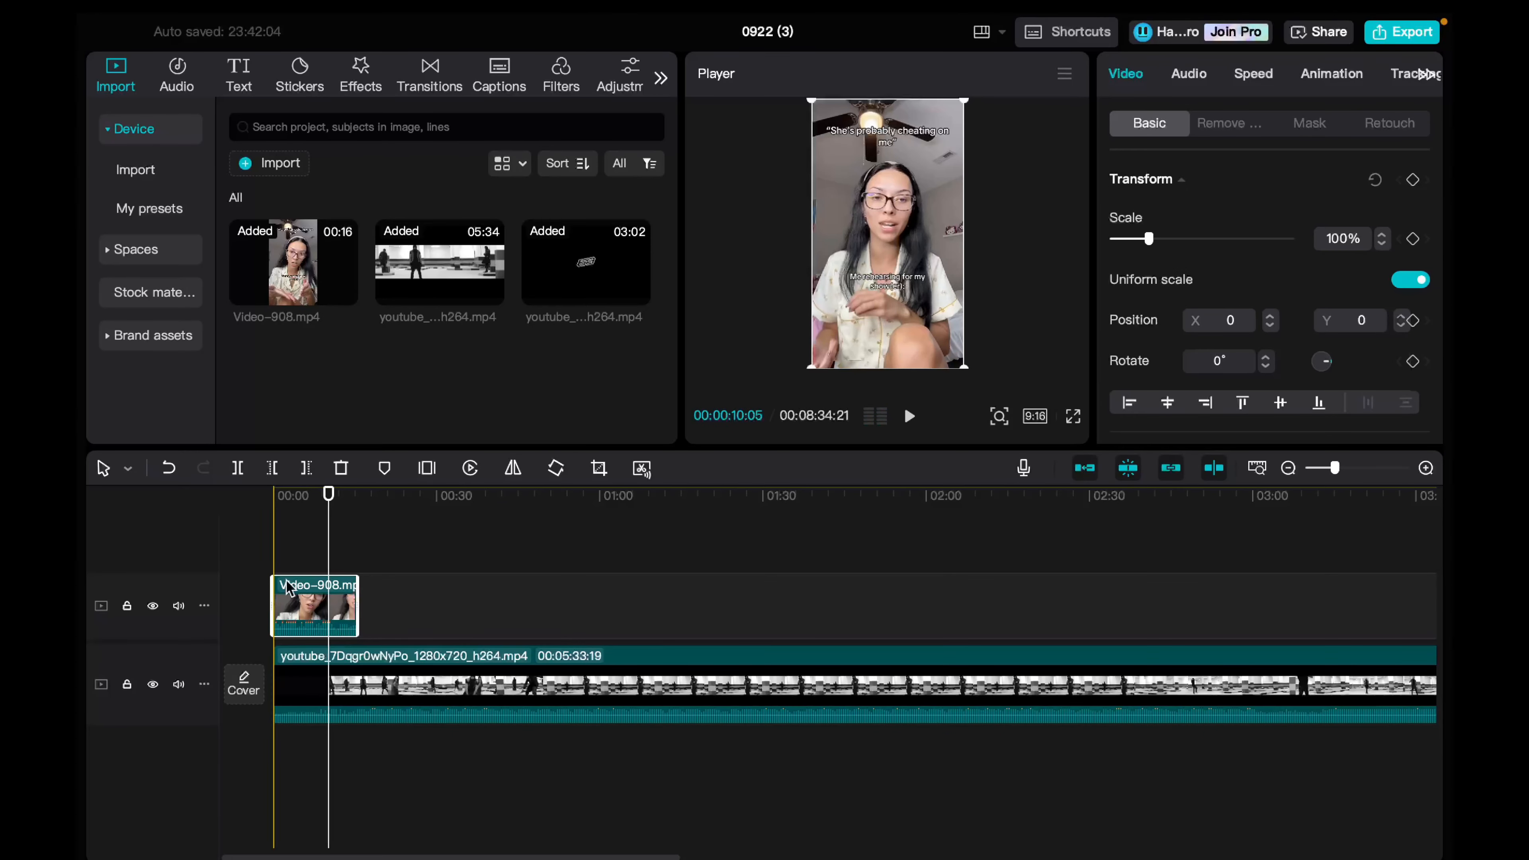
Step: Extract the audio from the black-and-white clip and delete its video from the main track
left_click(612, 660)
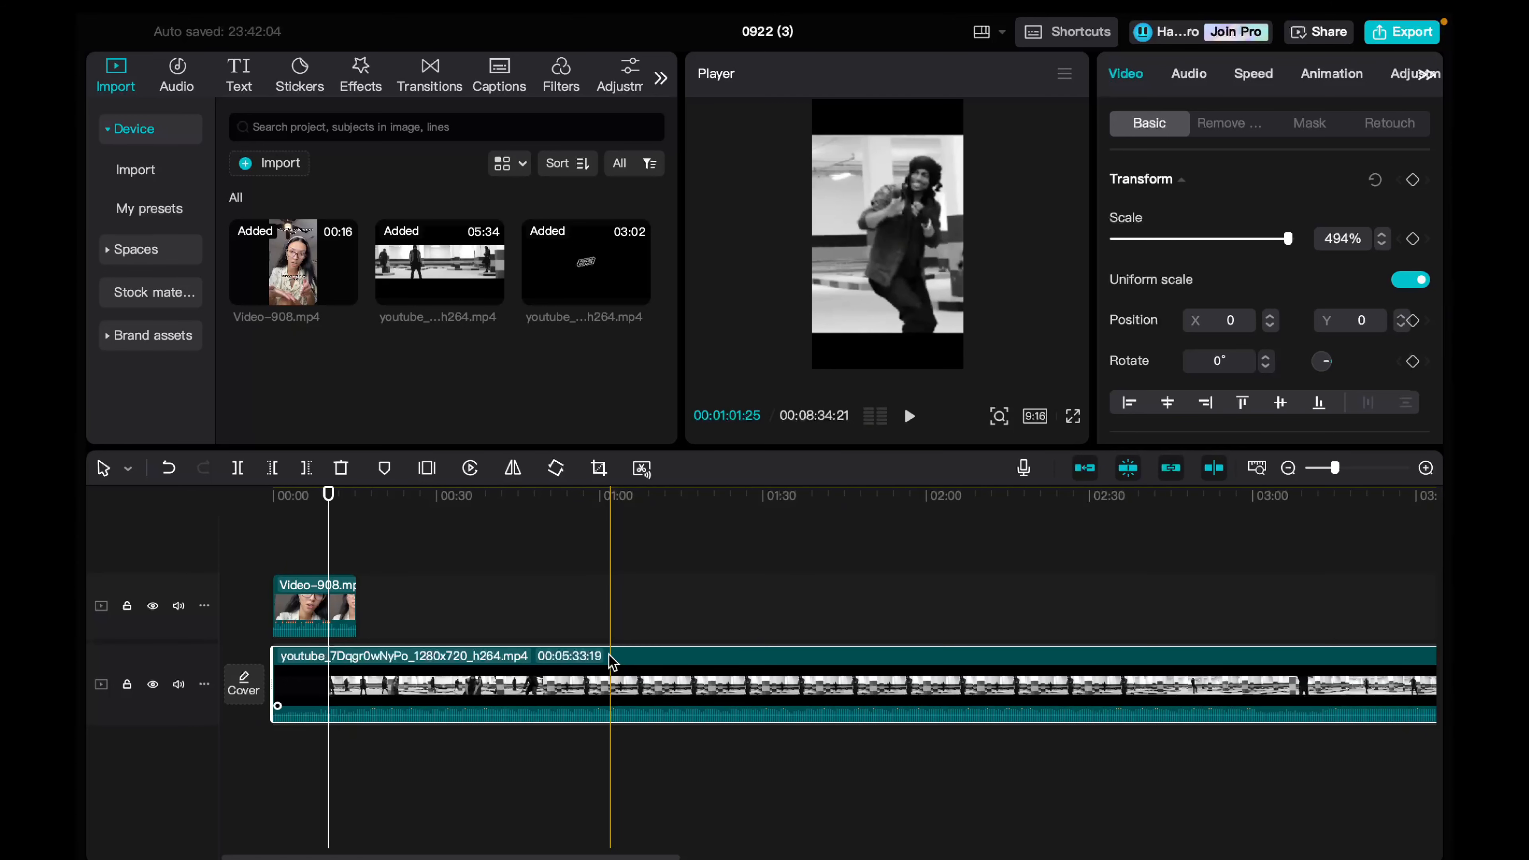
right_click(612, 660)
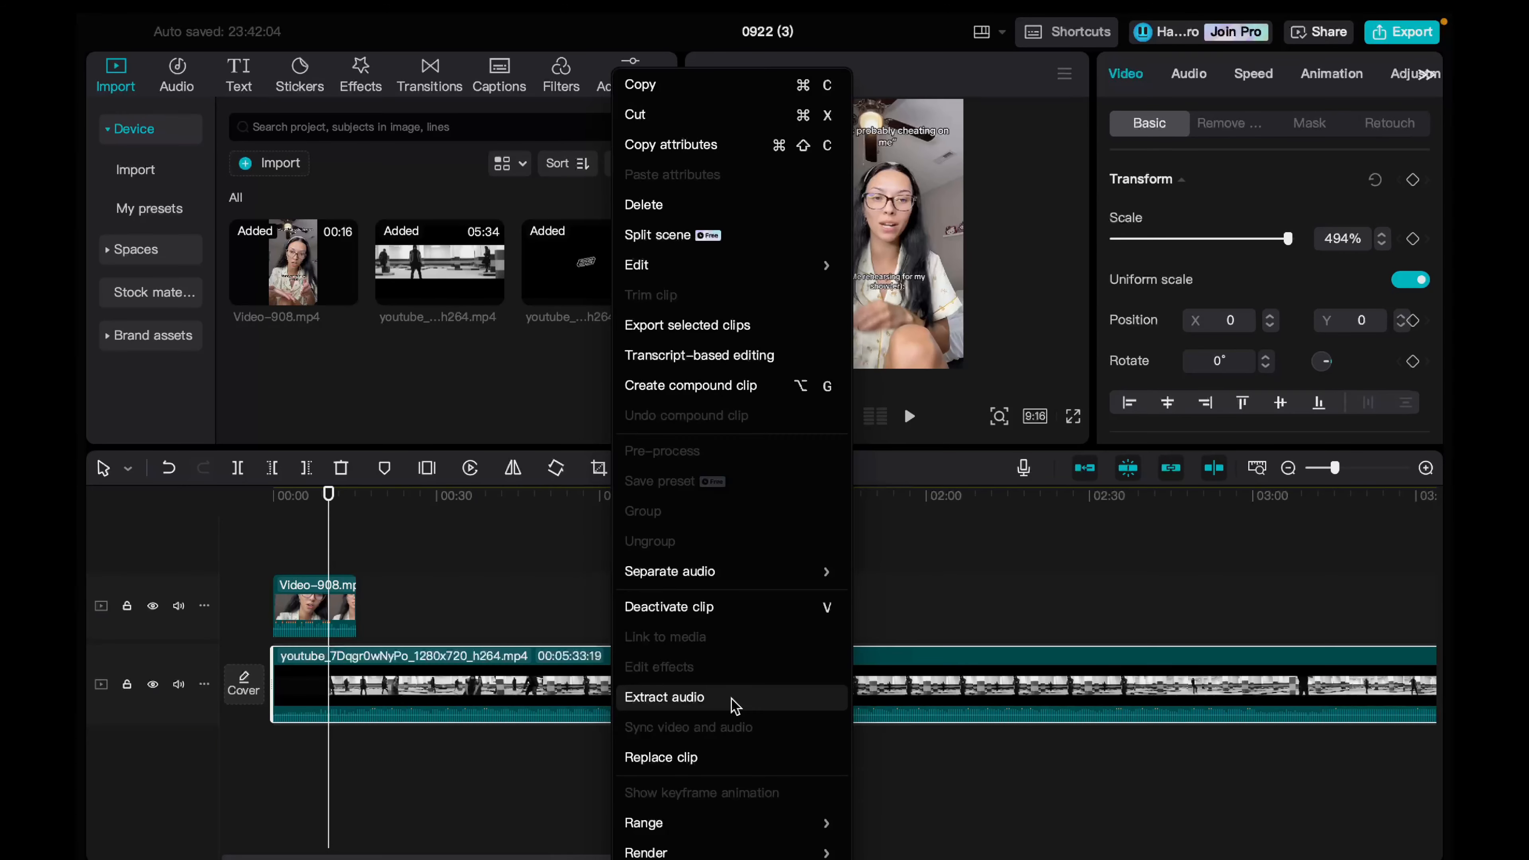
left_click(664, 696)
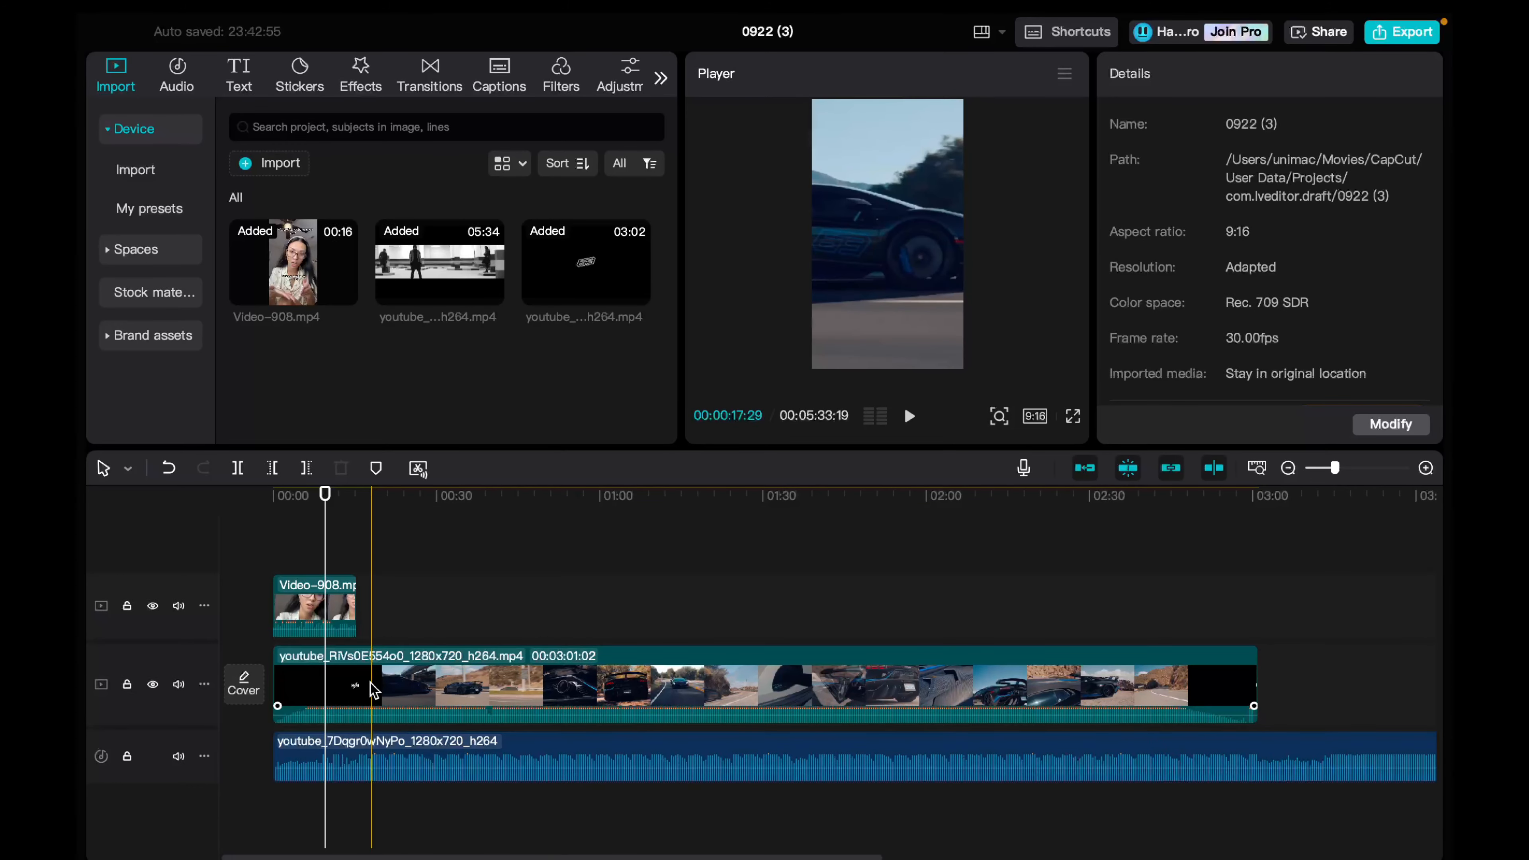
Step: Place the car clip directly after Video-908.mp4 on the upper track and play up to 00:00:12:28
left_click_drag(373, 689, 452, 620)
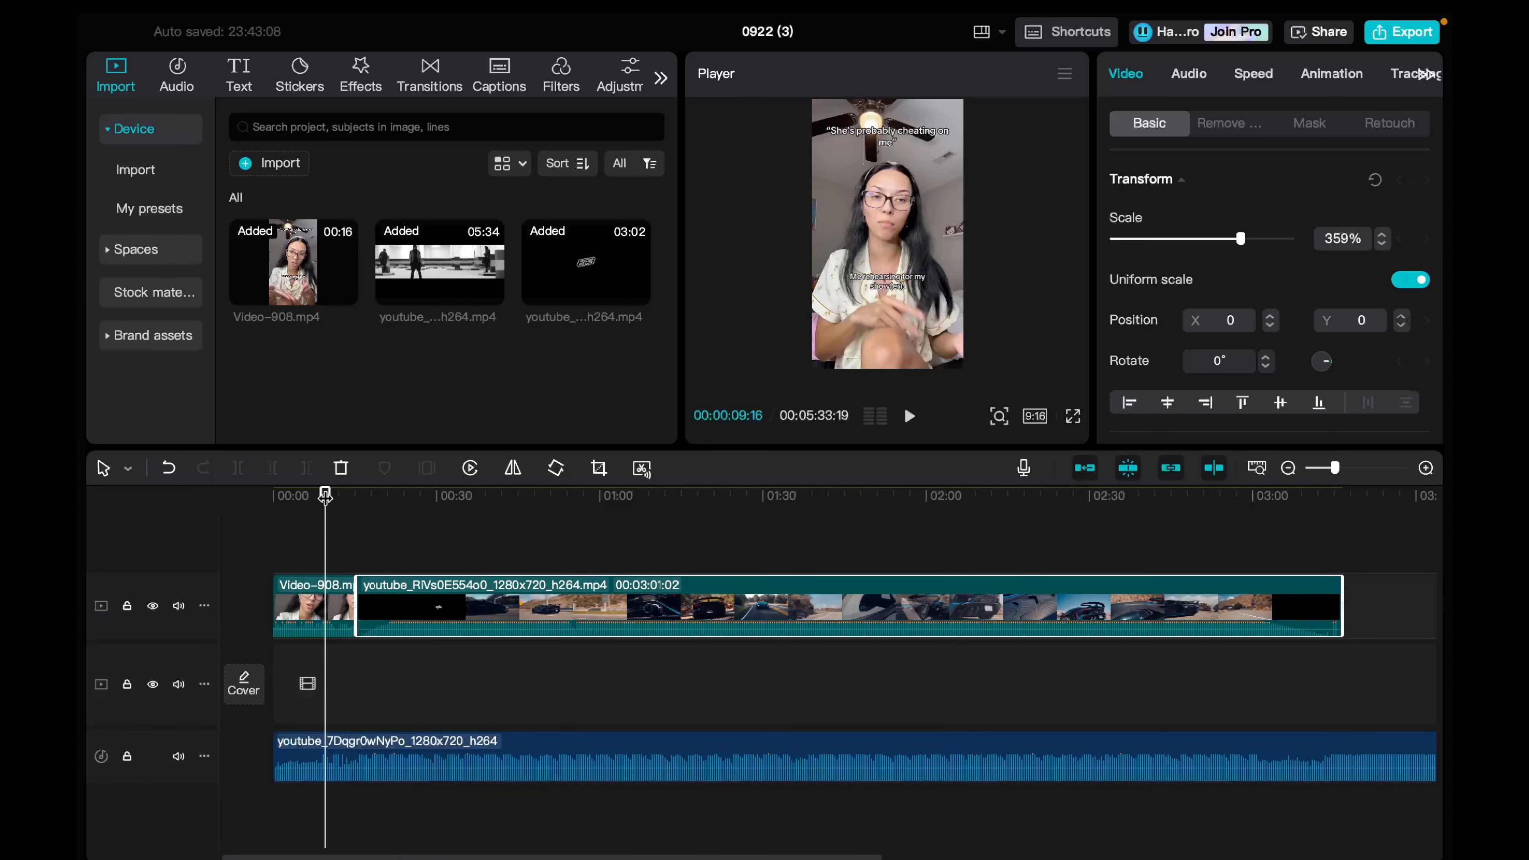
key("space")
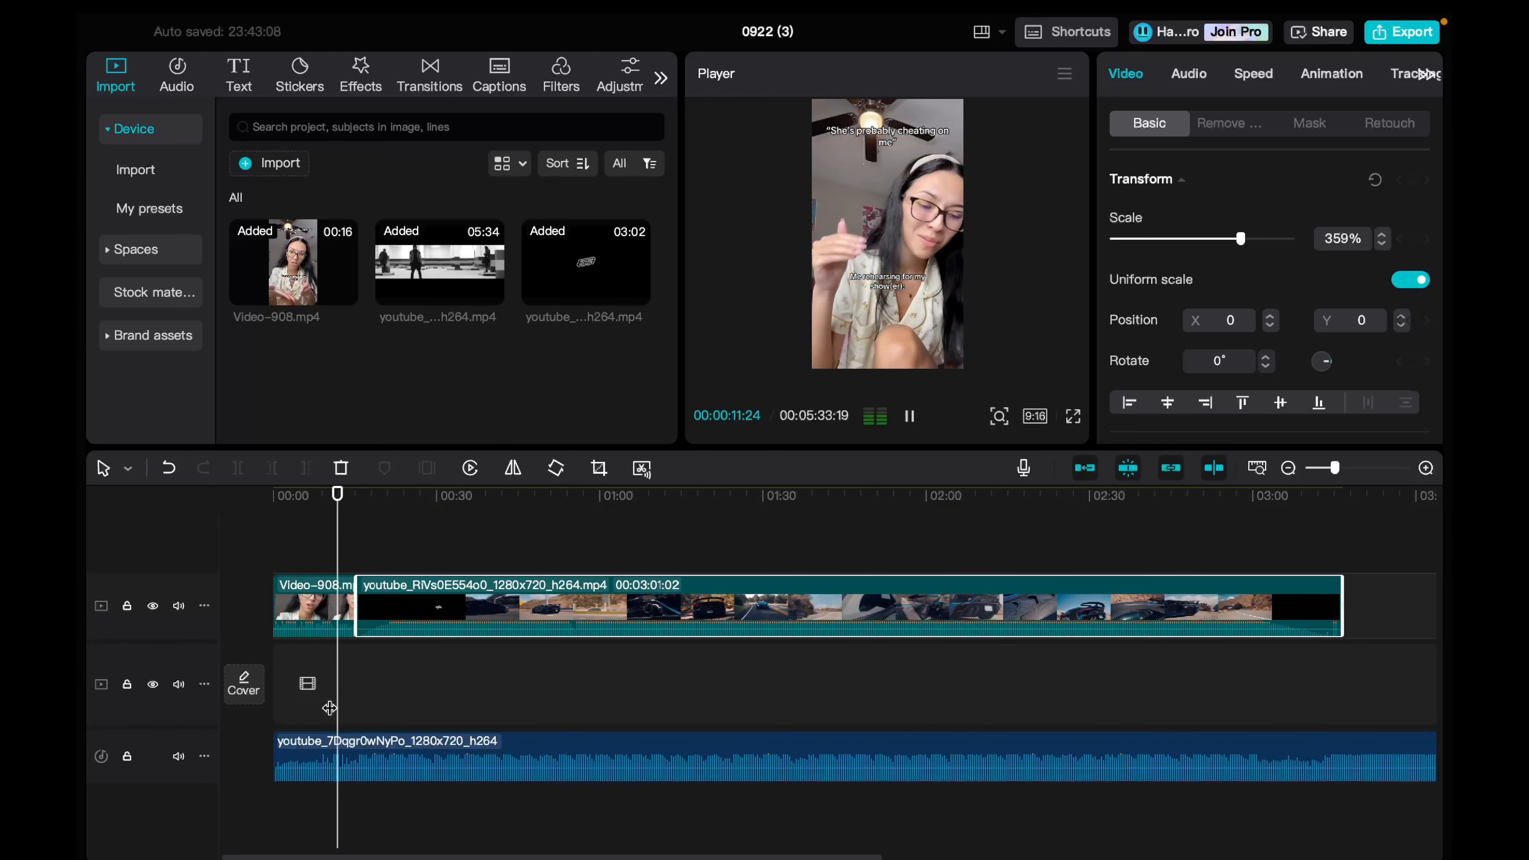
key("space")
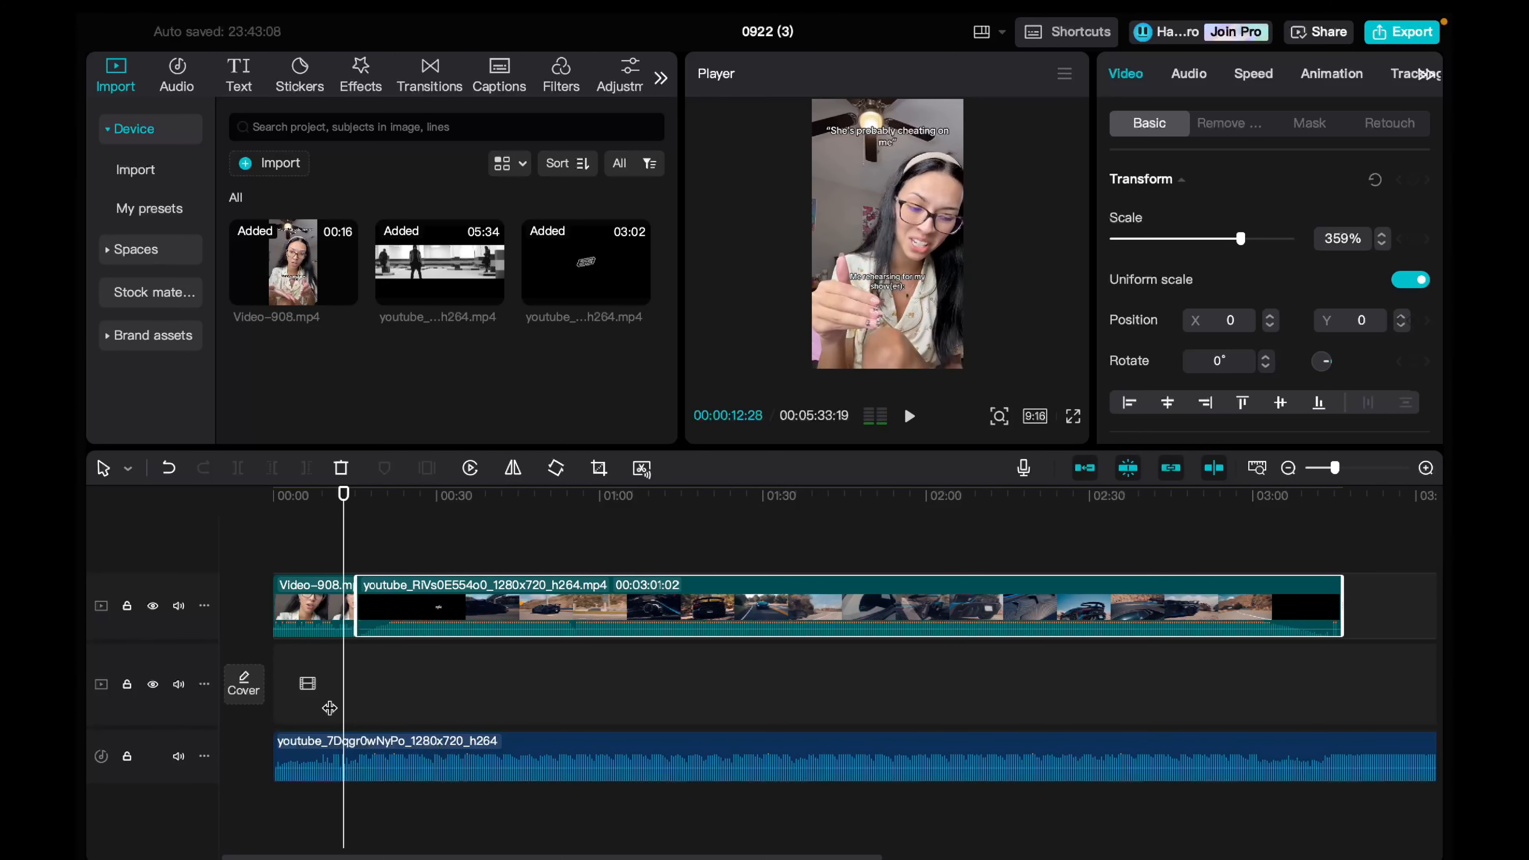
Step: Shift the extracted audio so it starts at the playhead, 00:00:12:28, and play the passage up to the clip change
left_click(283, 753)
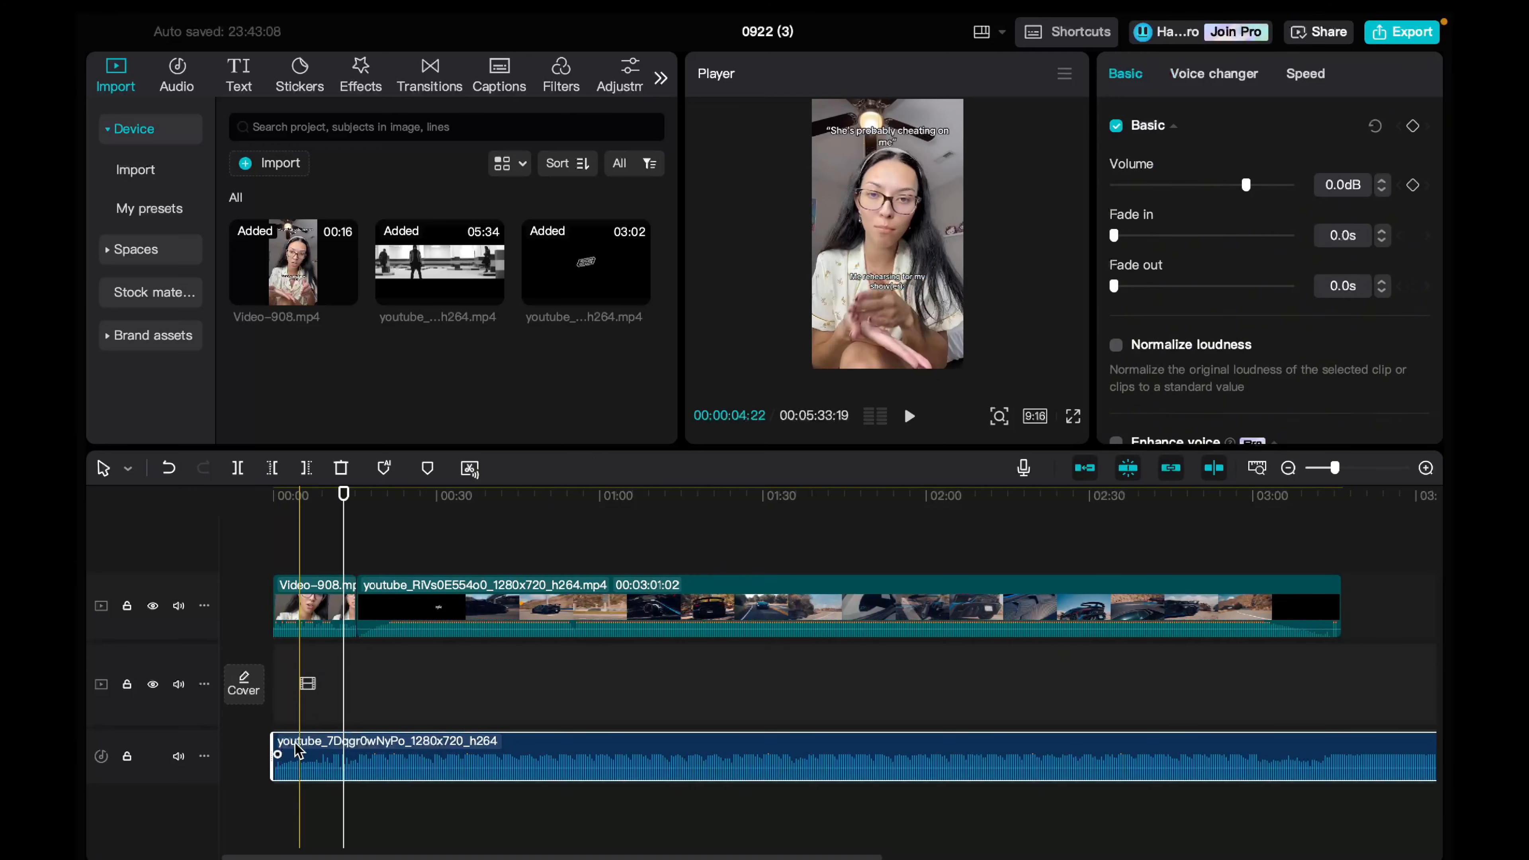
left_click_drag(276, 747, 341, 748)
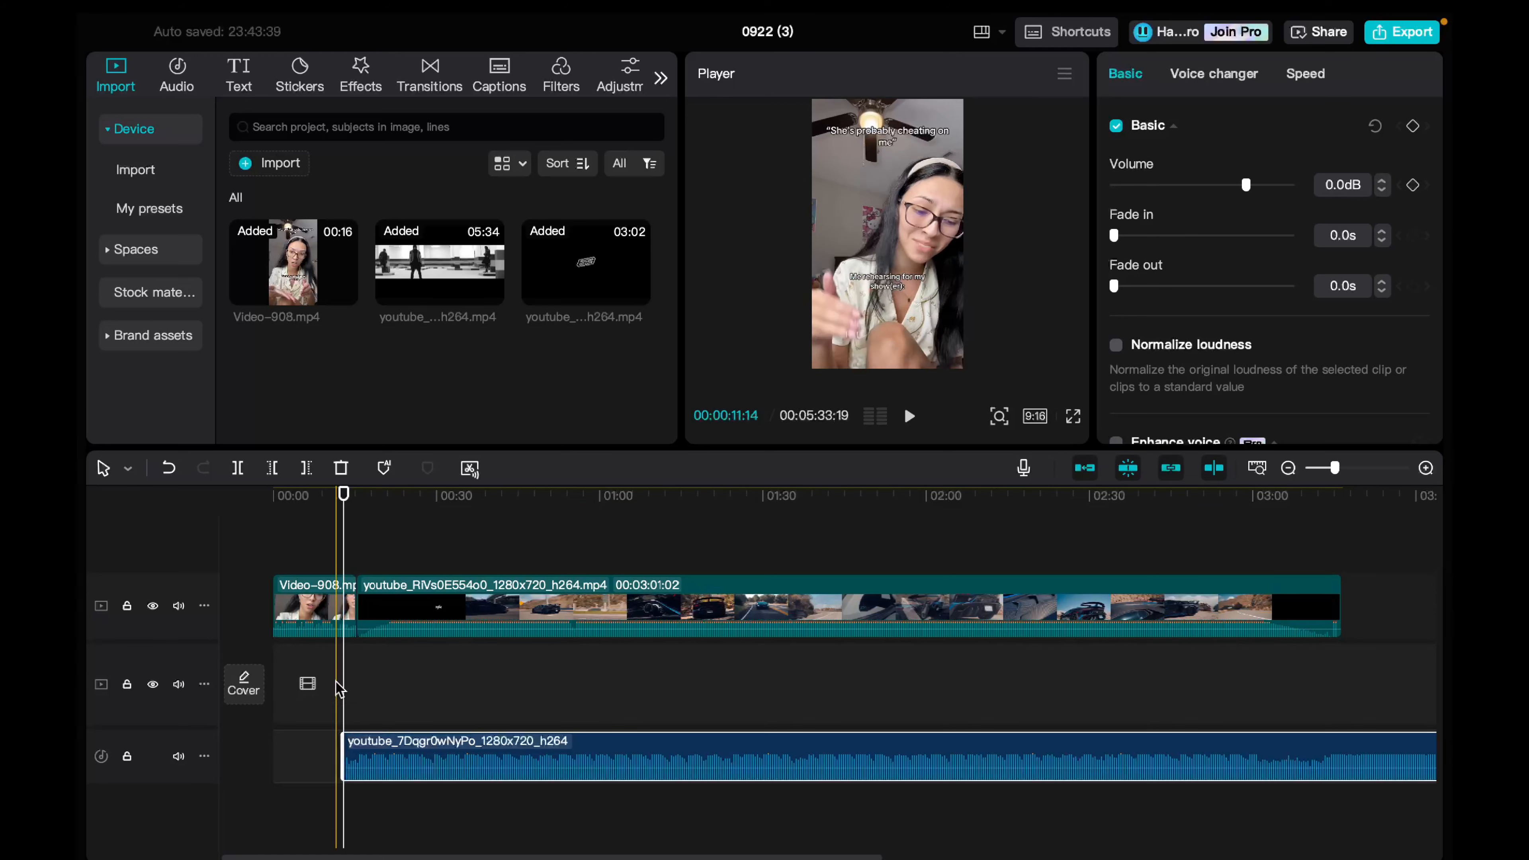
scroll(338, 687, "up", 5)
scroll(338, 687, "up", 3)
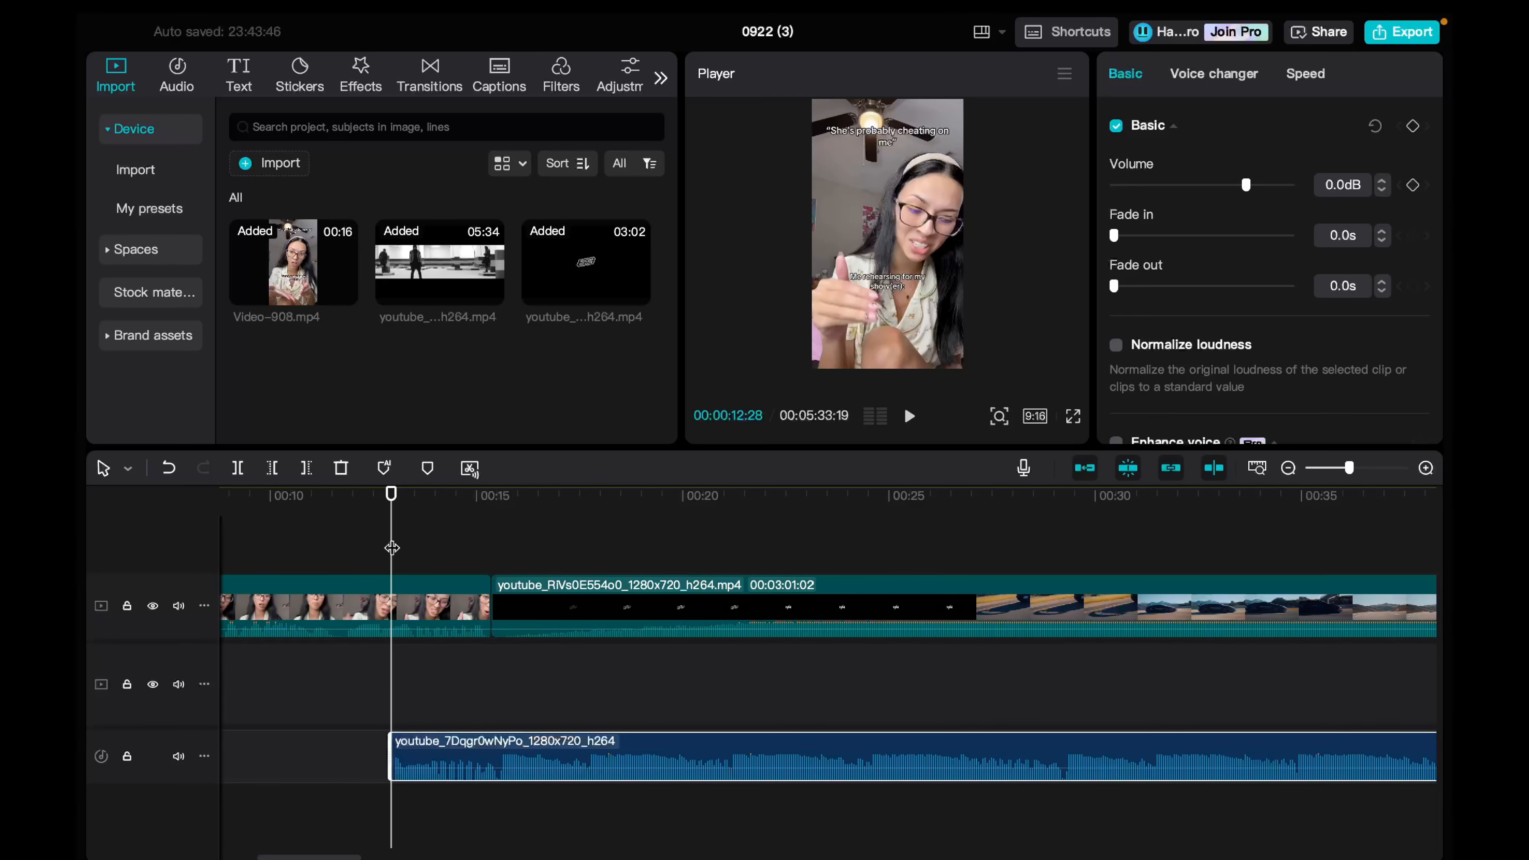
key("space")
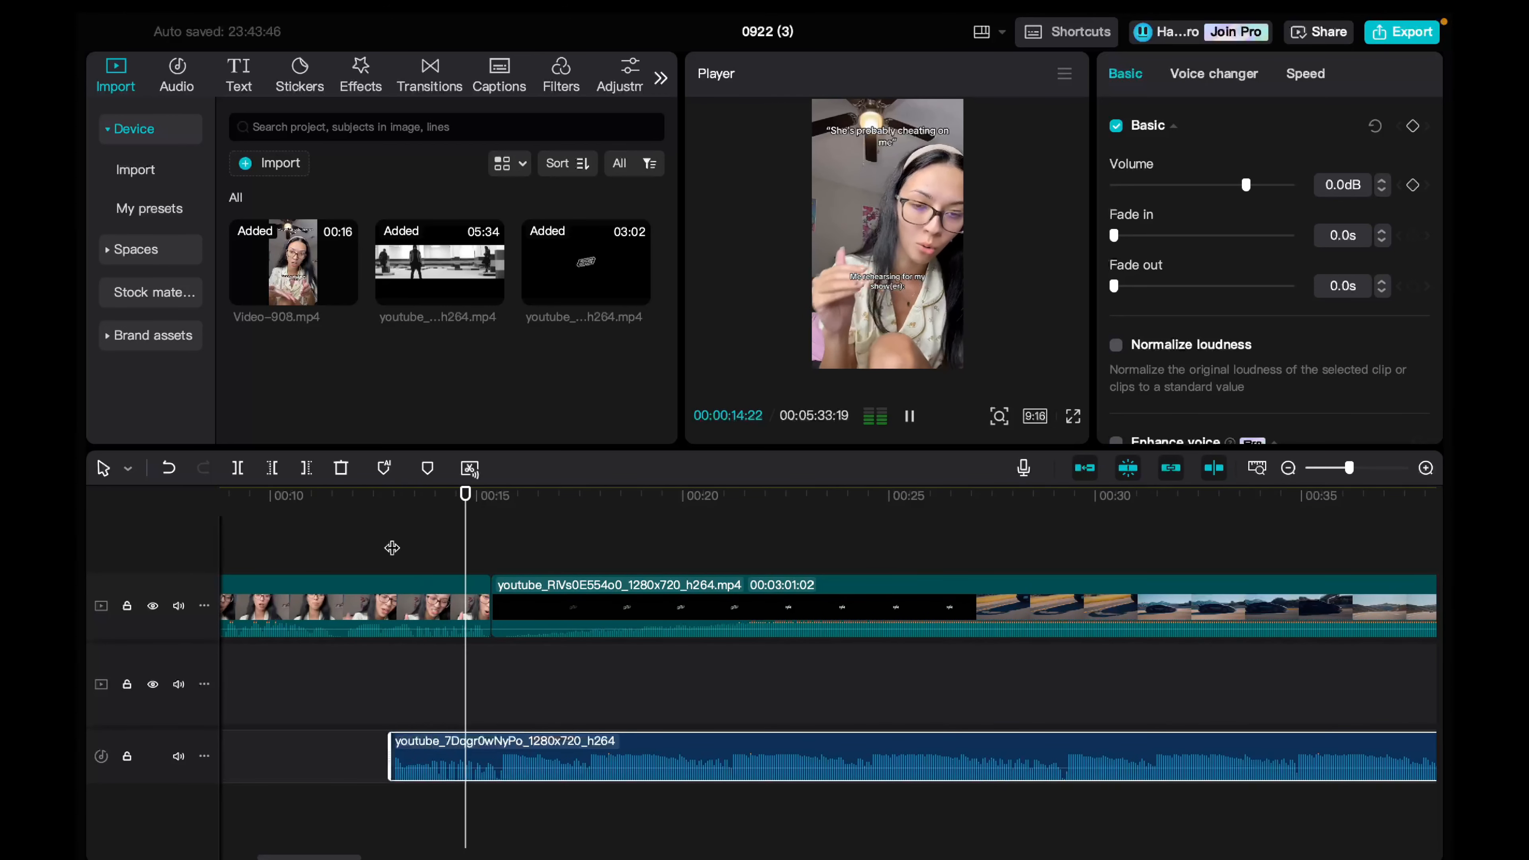
key("space")
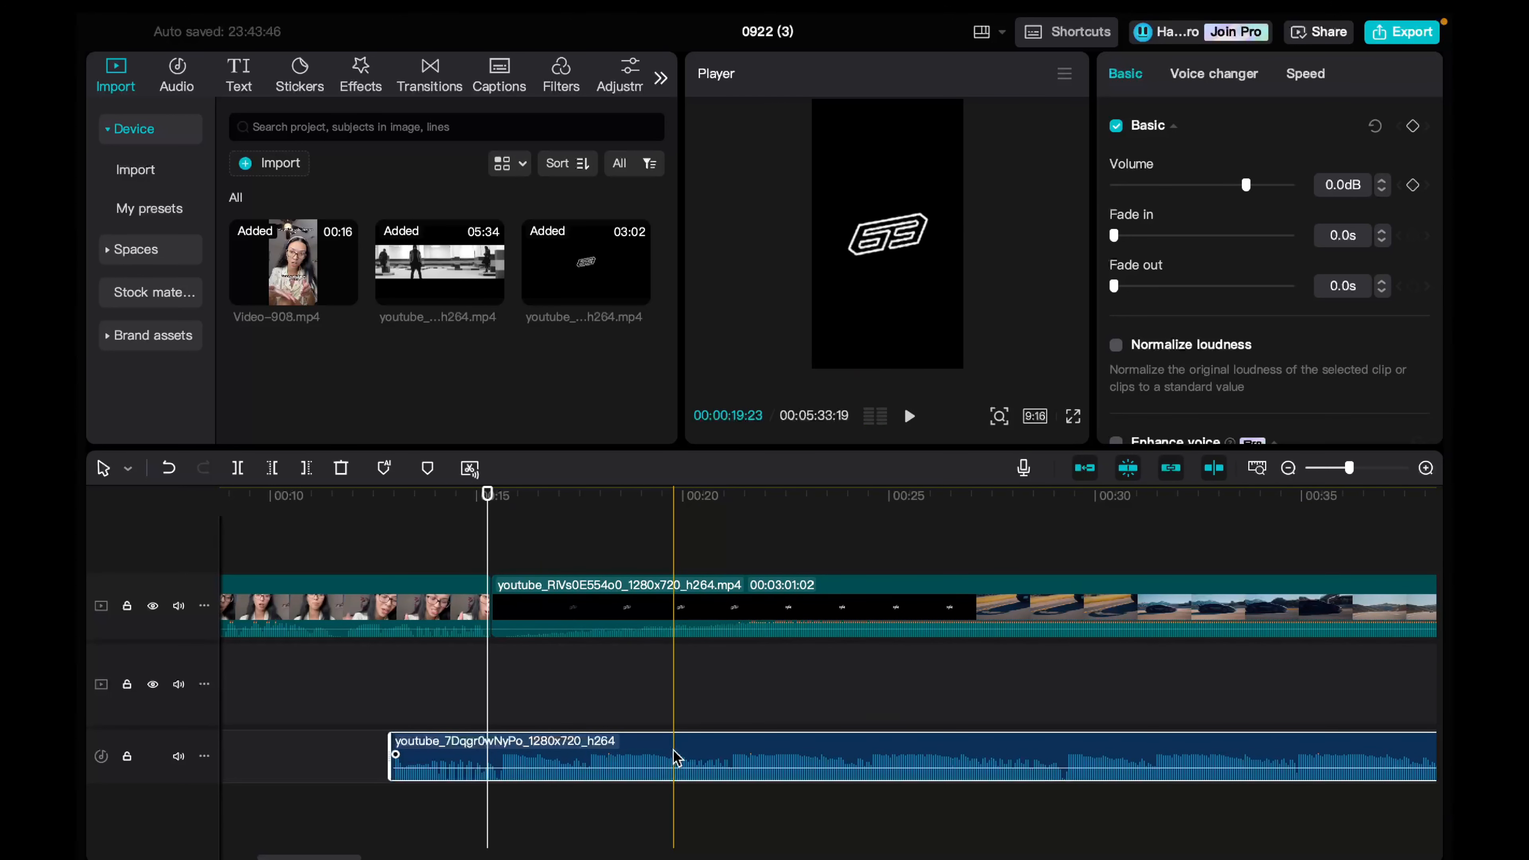
Step: Nudge the extracted audio earlier to start at about 00:00:12:18 and replay the transition into the car clip
left_click_drag(675, 758, 660, 758)
left_click(411, 505)
left_click_drag(674, 757, 674, 757)
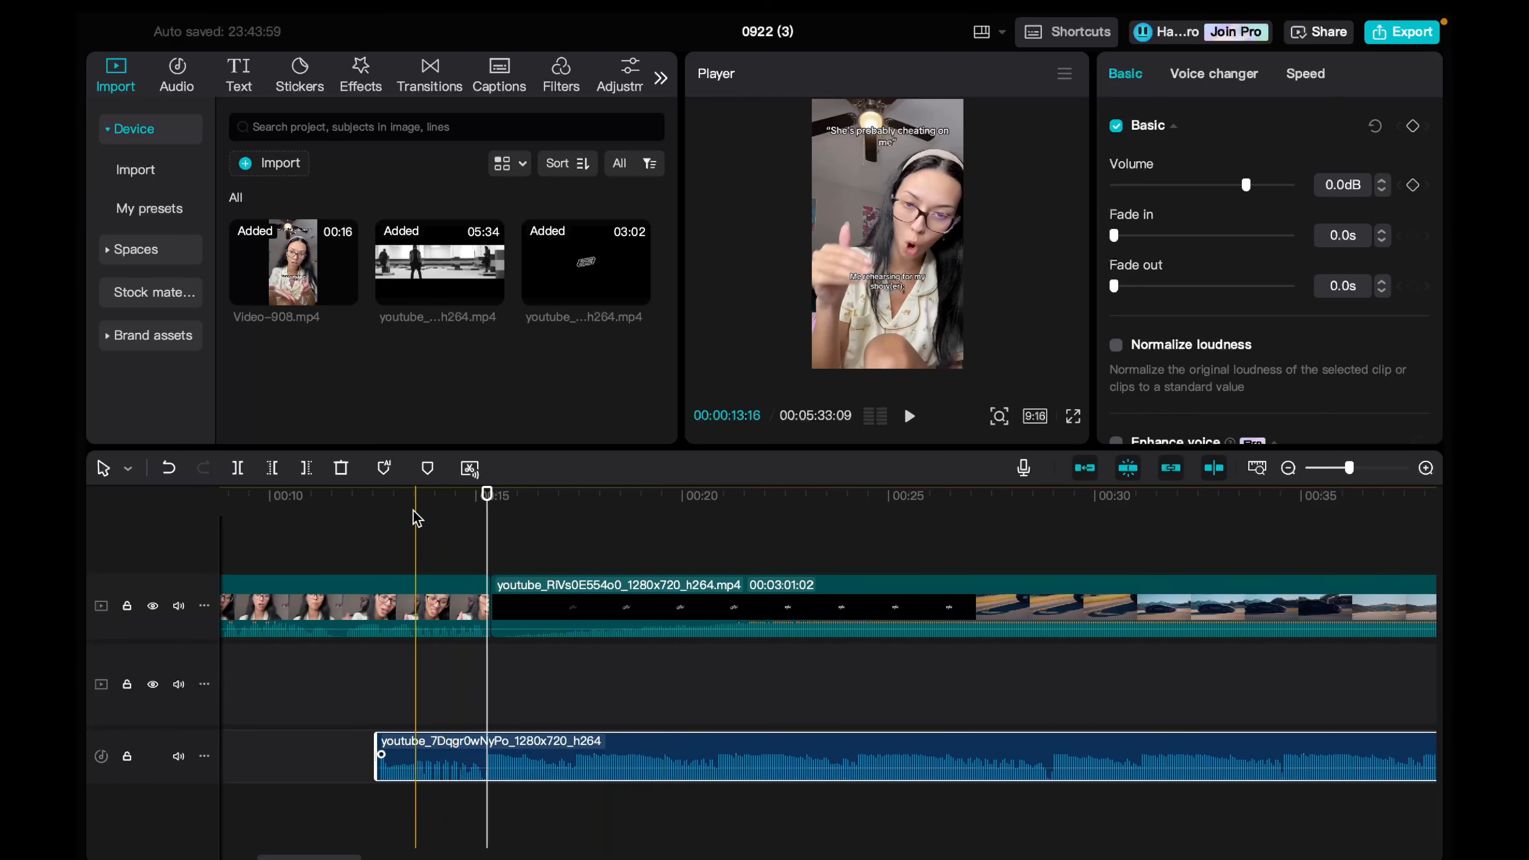
left_click(410, 509)
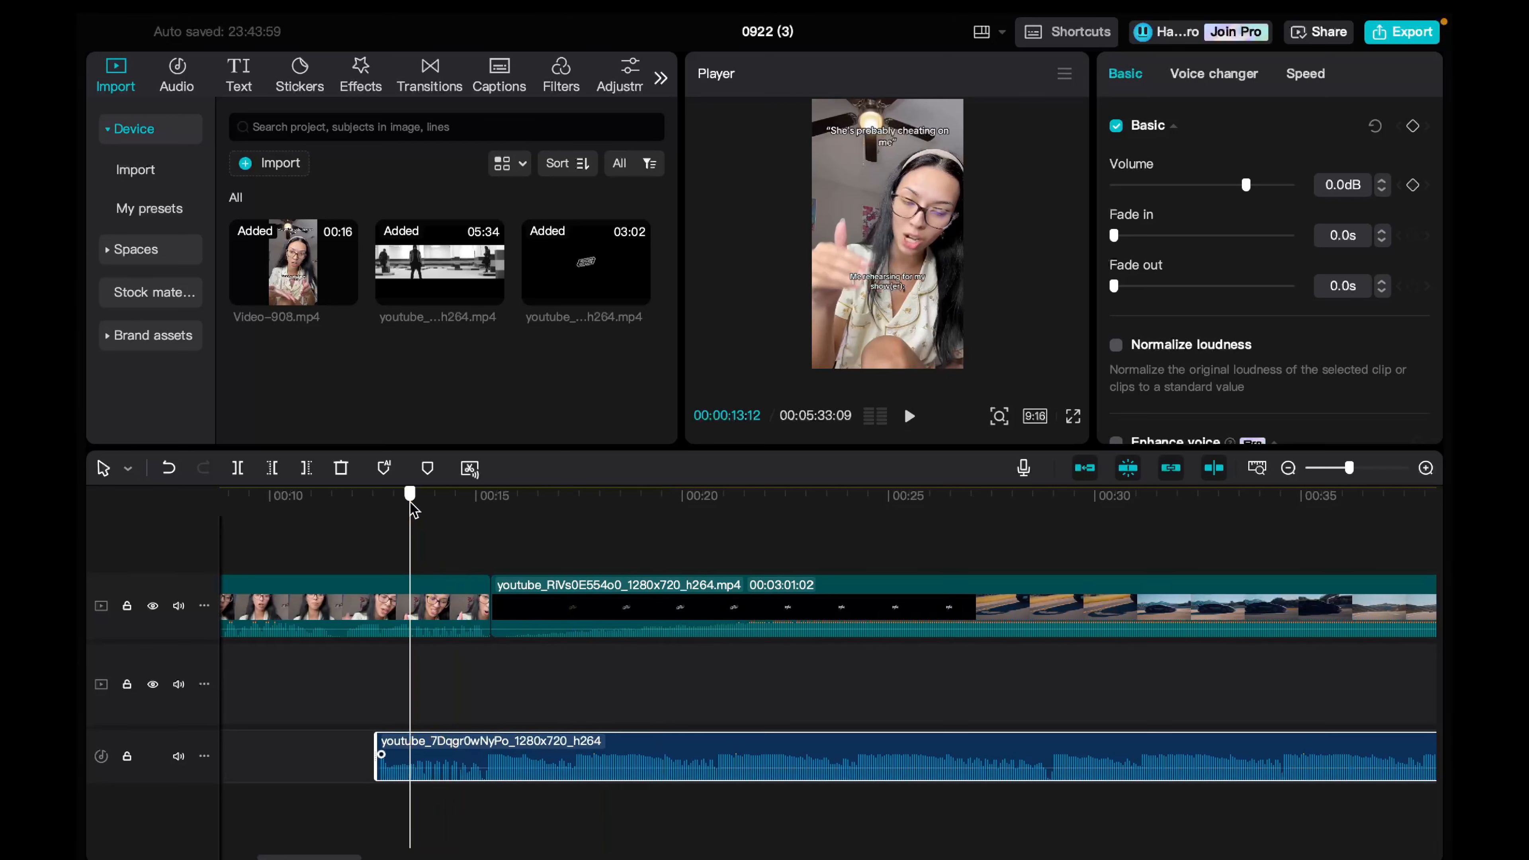
key("space")
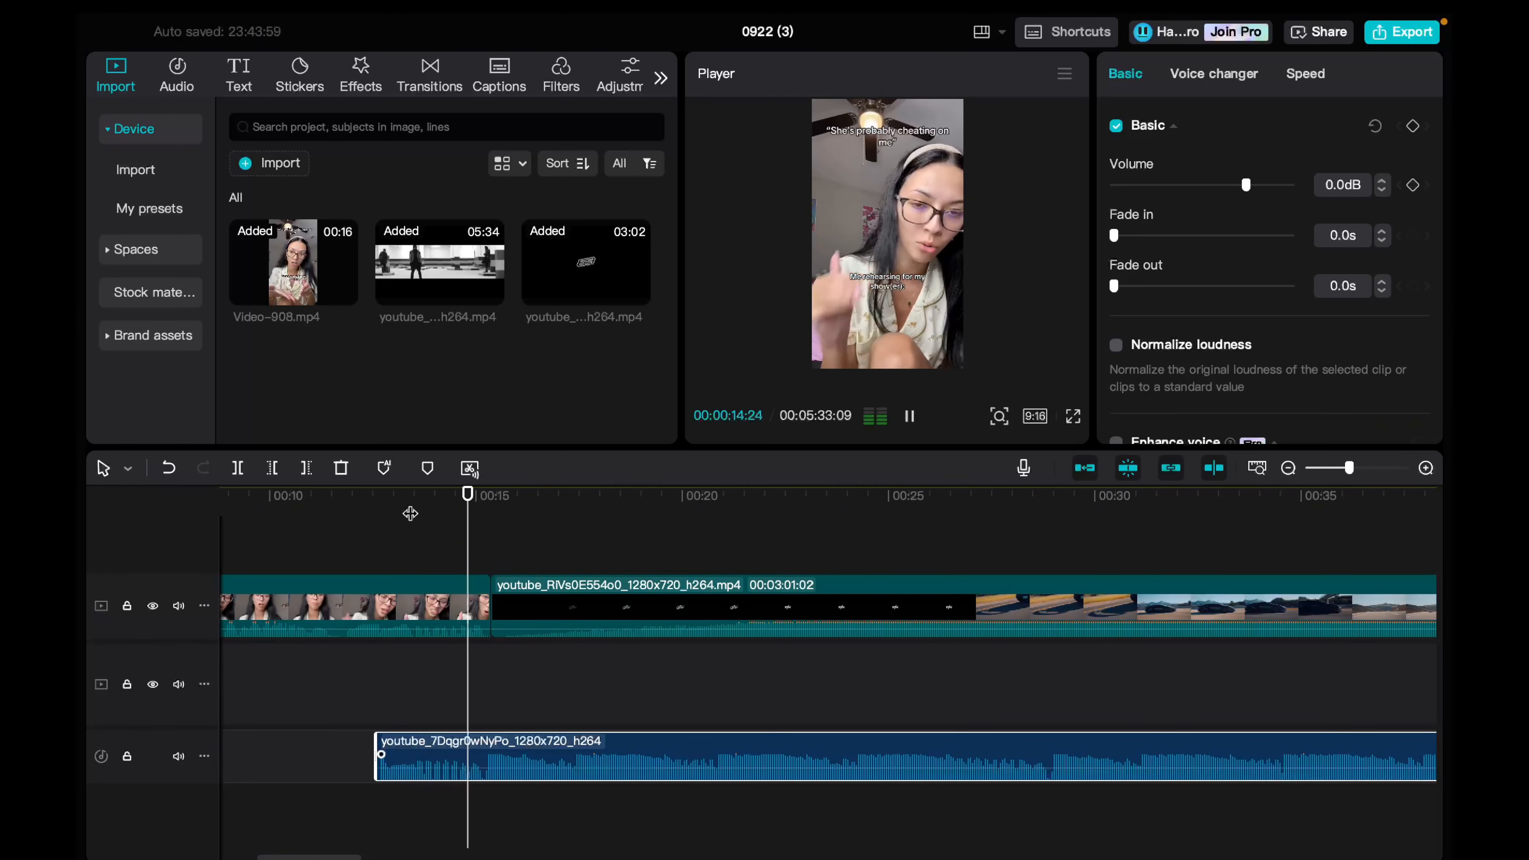
key("space")
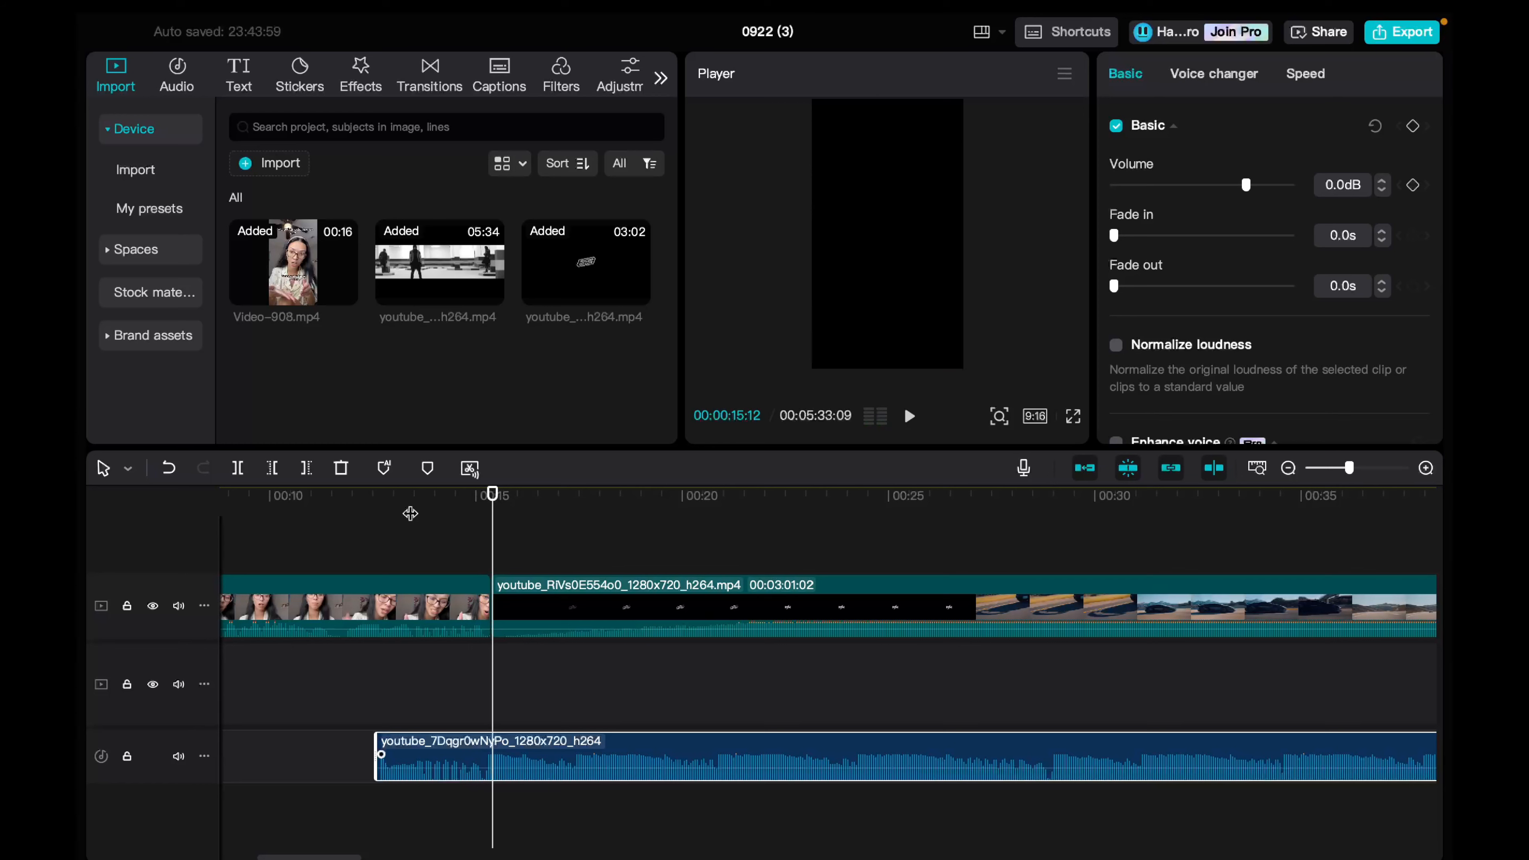
Step: Set the extracted audio's volume to -6.4 dB, fade in to 3.2 s and fade out to 1.1 s, and preview the transition
left_click_drag(410, 513, 372, 505)
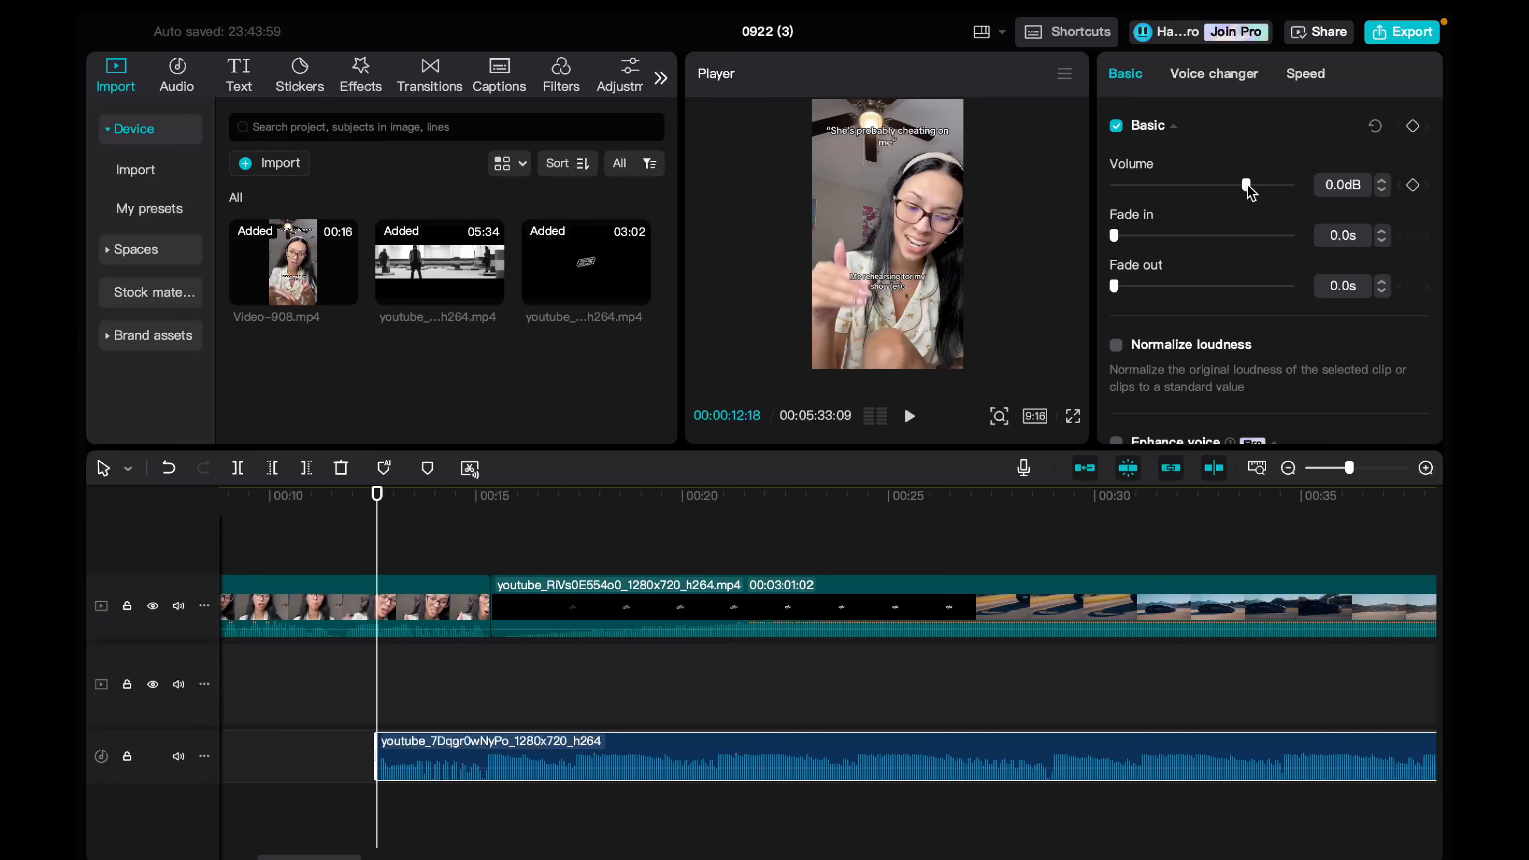
mouse_move(1247, 186)
left_mouse_down()
mouse_move(1153, 193)
mouse_move(1232, 186)
left_mouse_up()
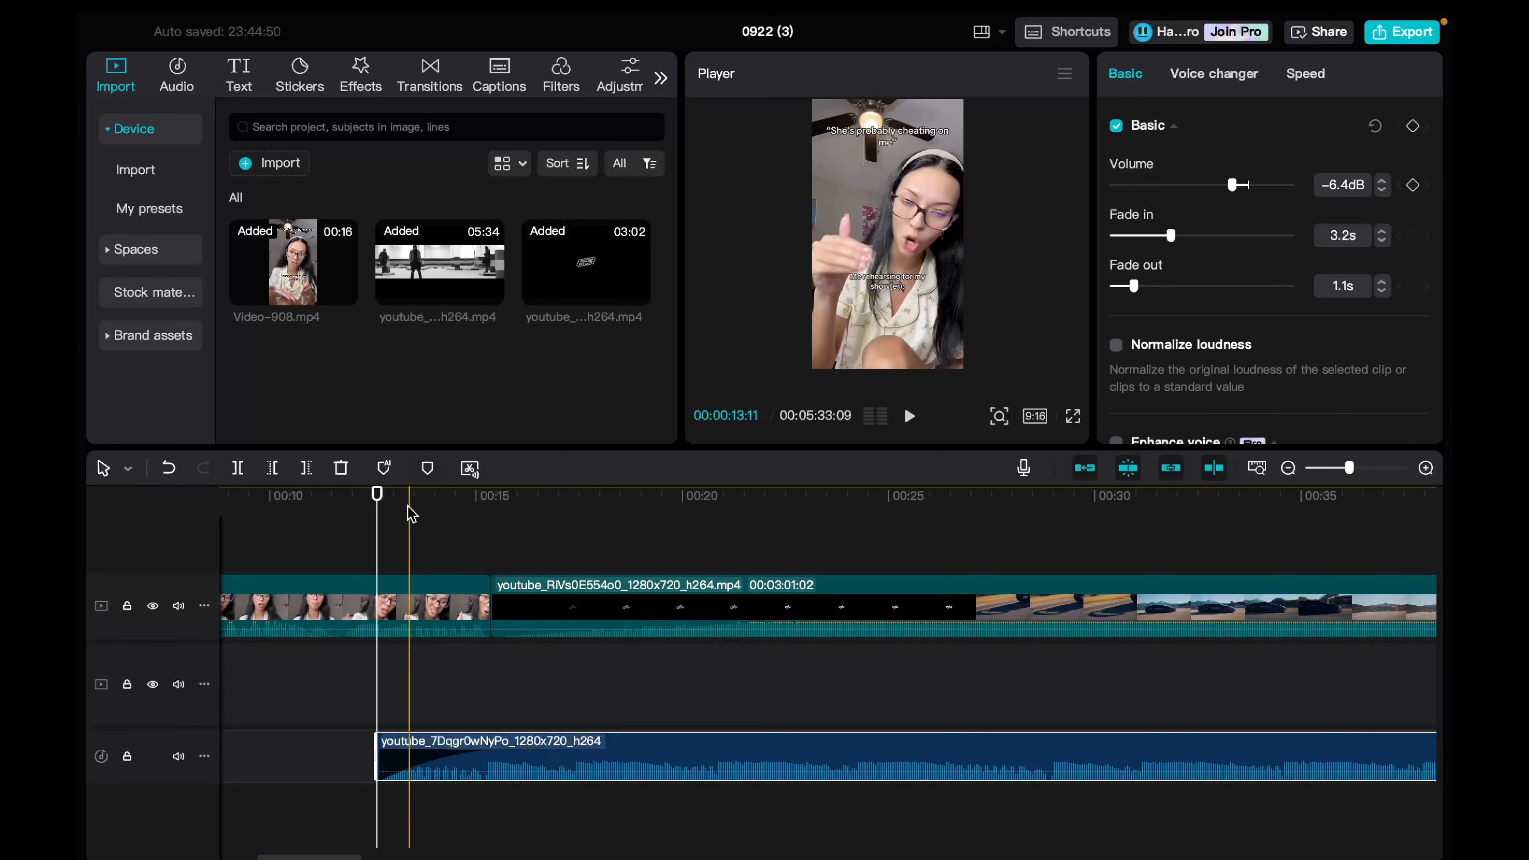
left_click_drag(376, 497, 355, 500)
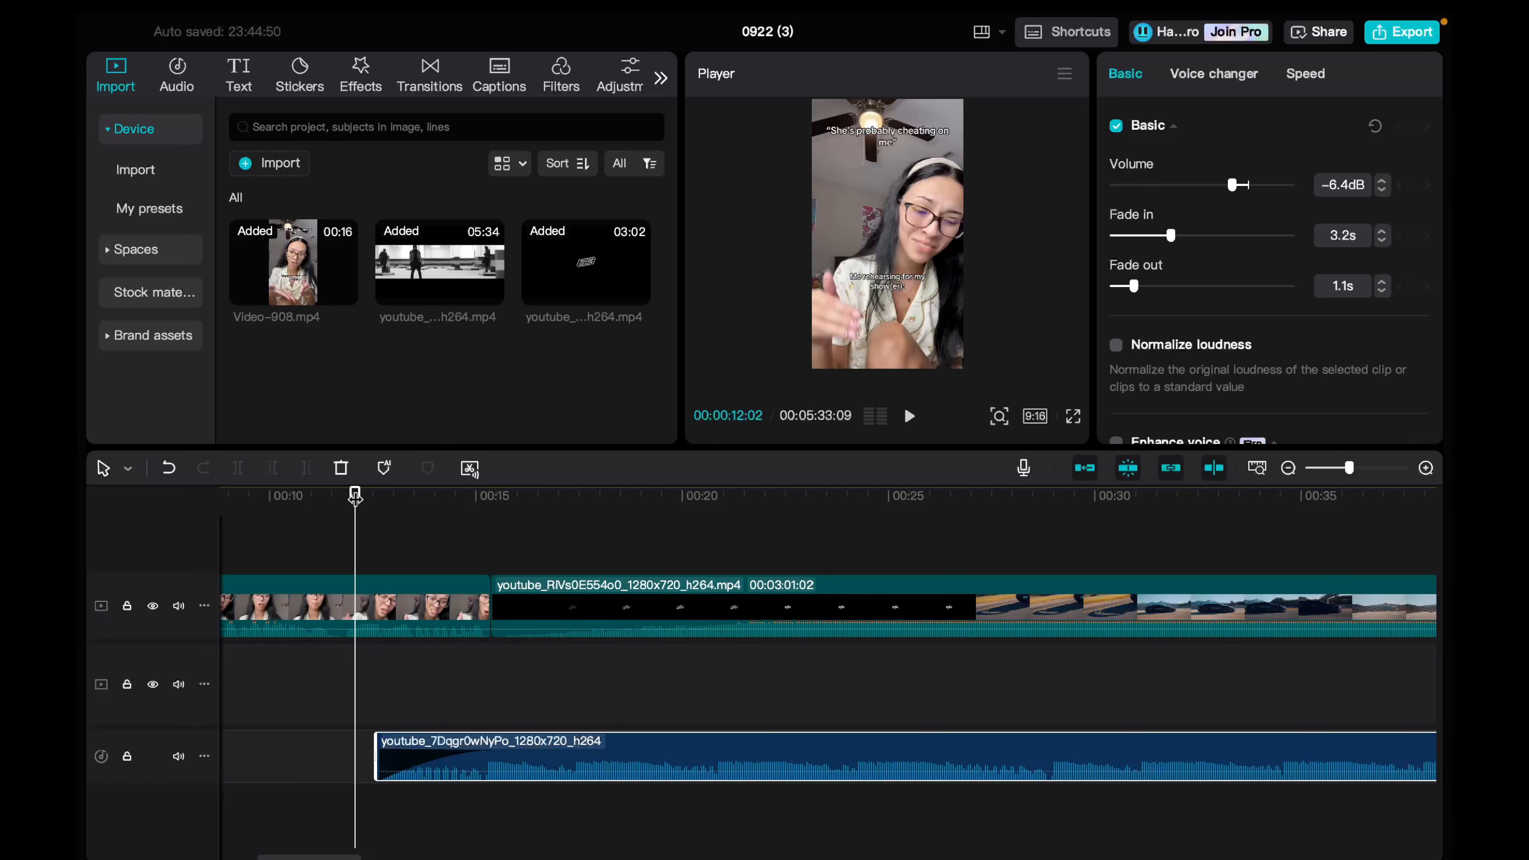
key("space")
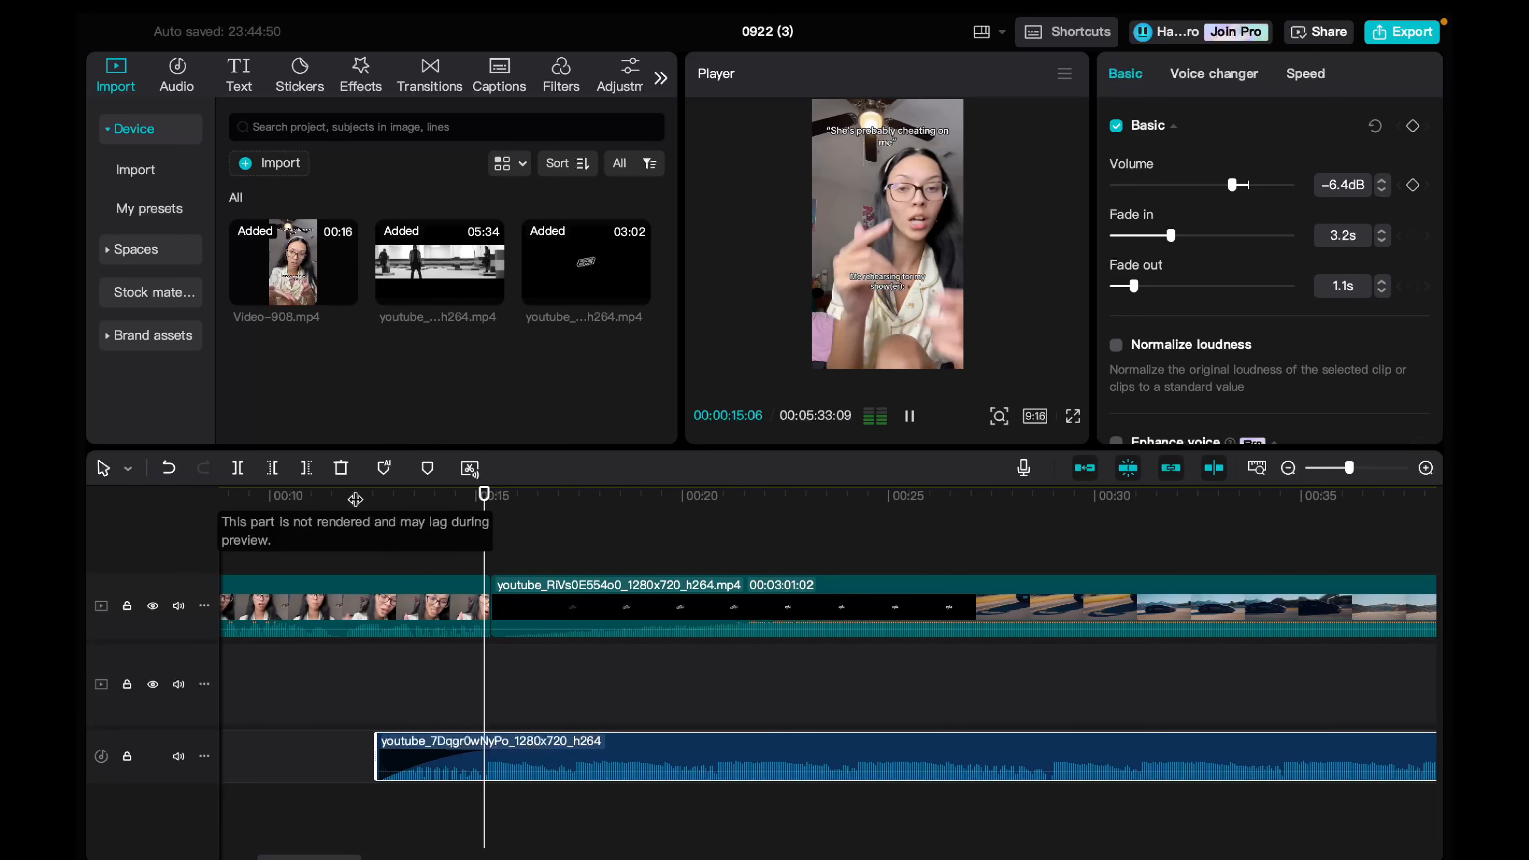
Step: Extend the extracted audio's fade-in to 3.5 s and replay the transition into the car clip
key("space")
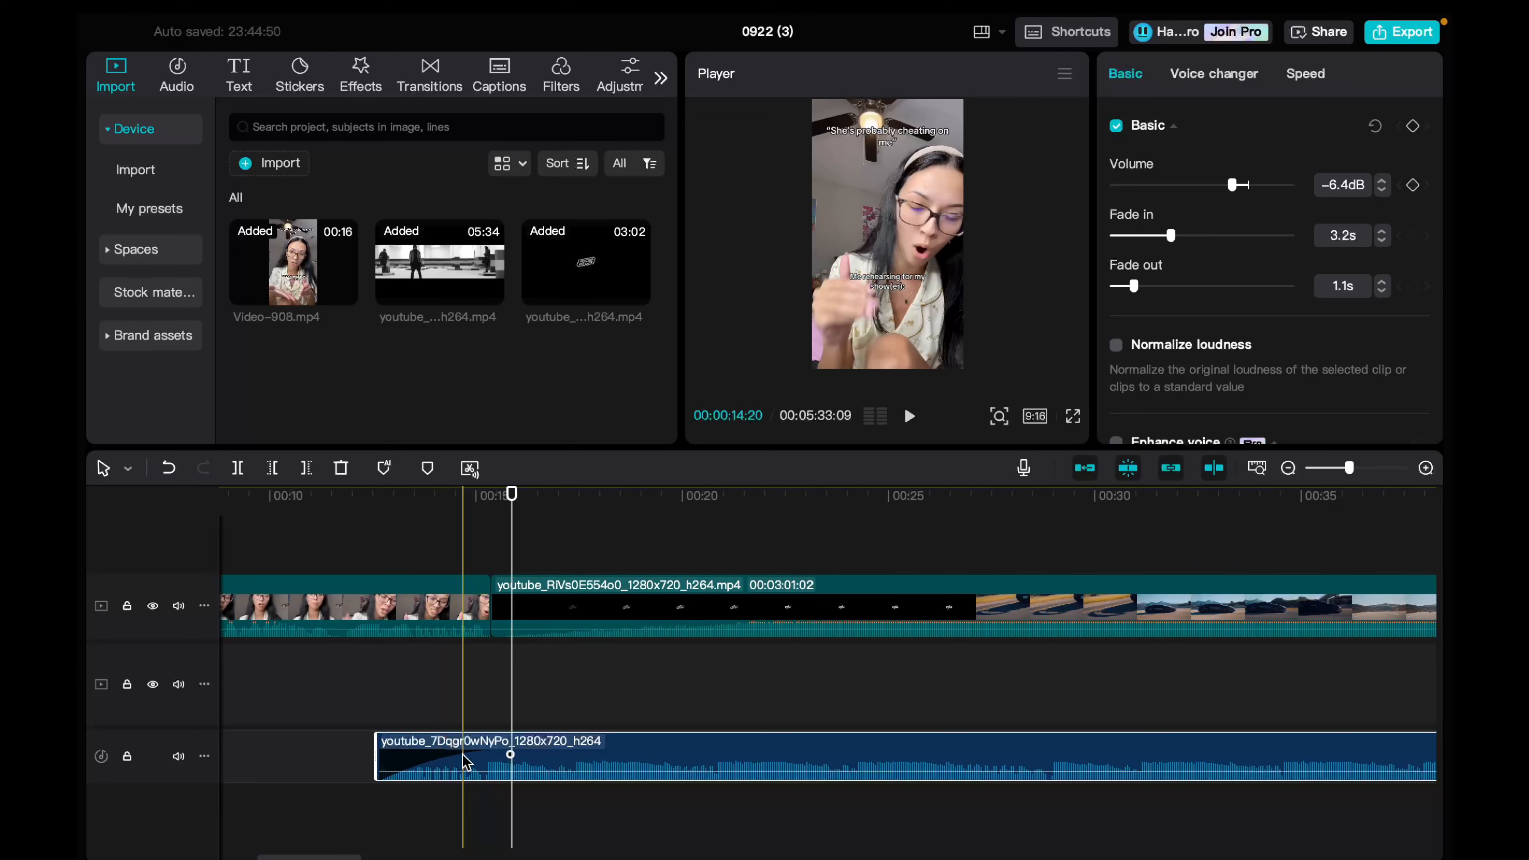
mouse_move(510, 754)
left_mouse_down()
mouse_move(380, 752)
mouse_move(494, 750)
left_mouse_up()
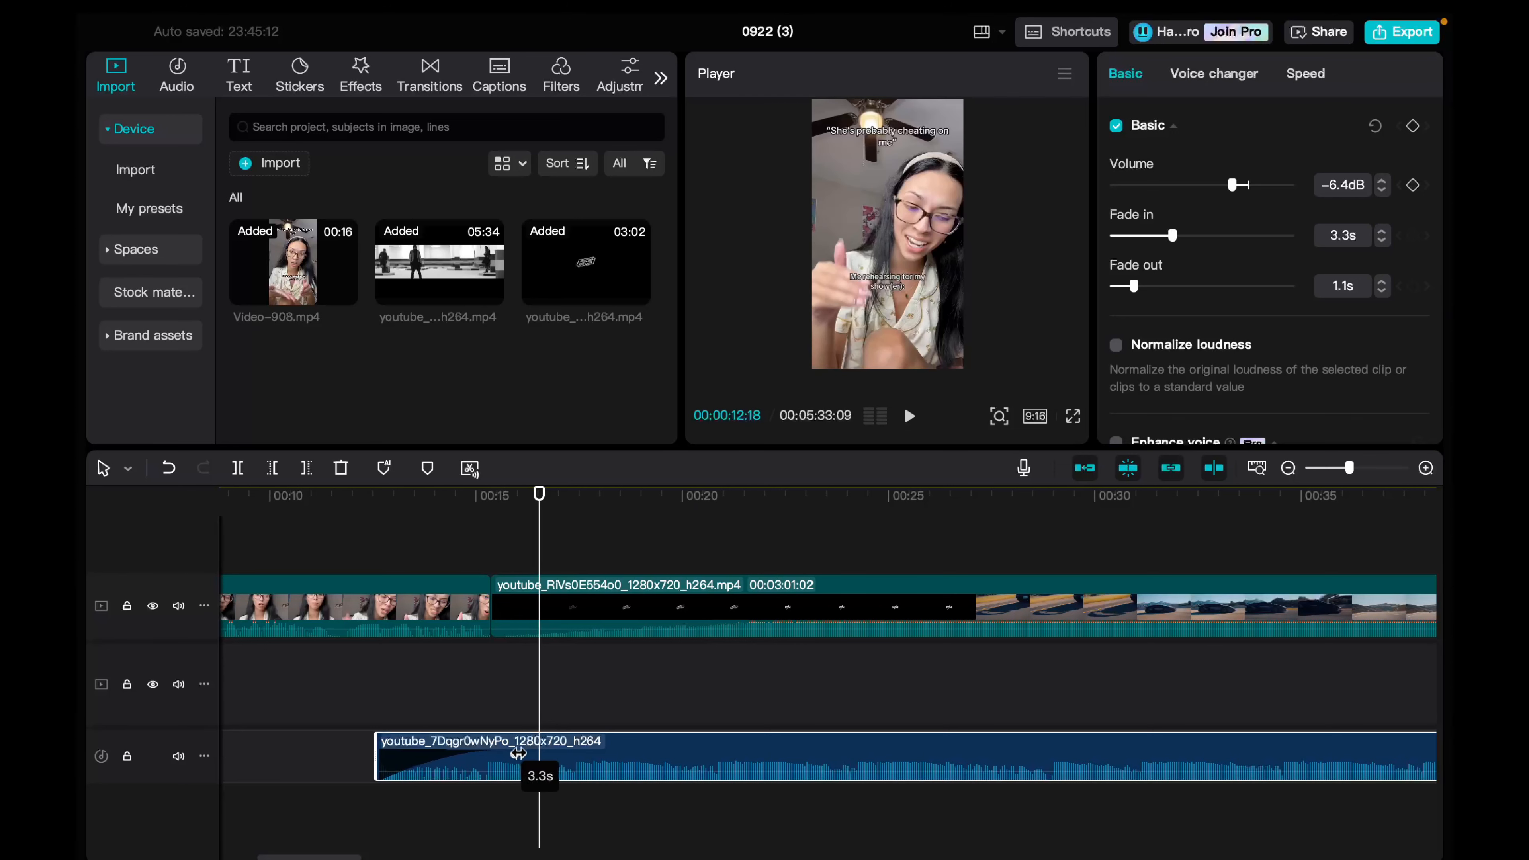
left_click(369, 499)
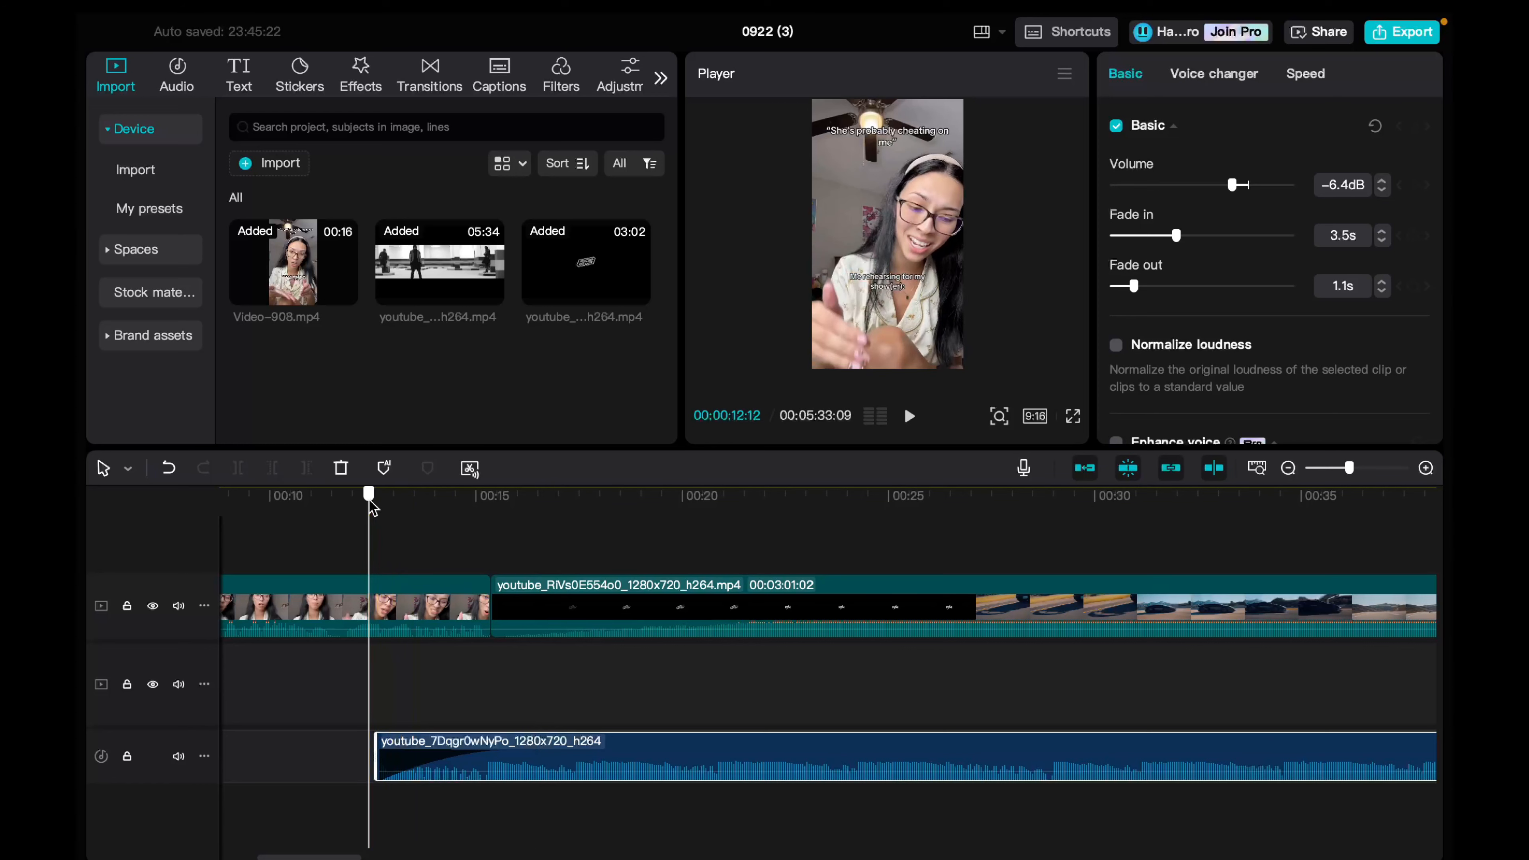
key("space")
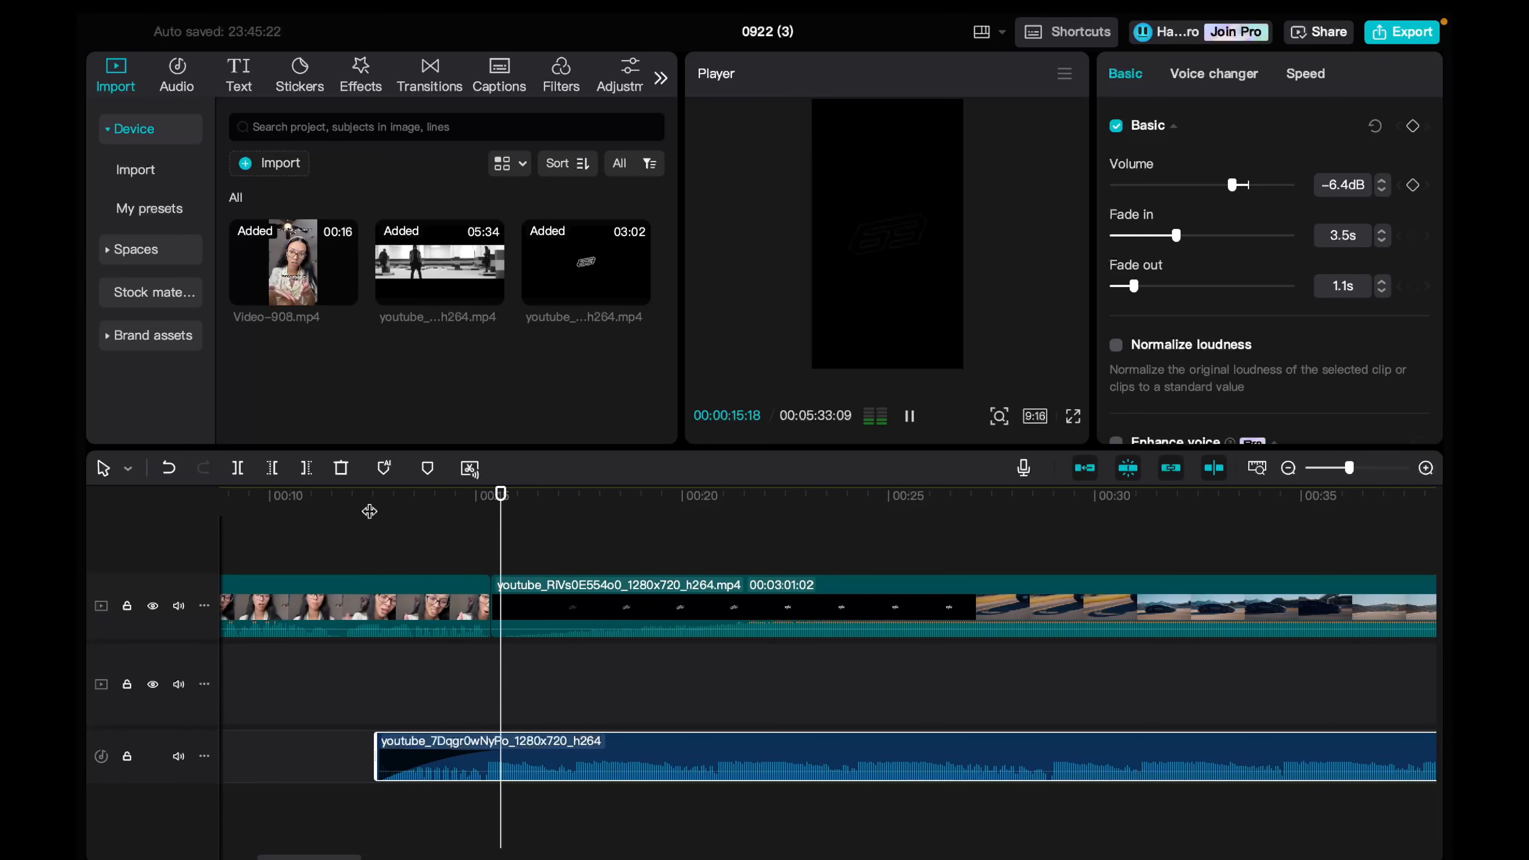
left_click(451, 506)
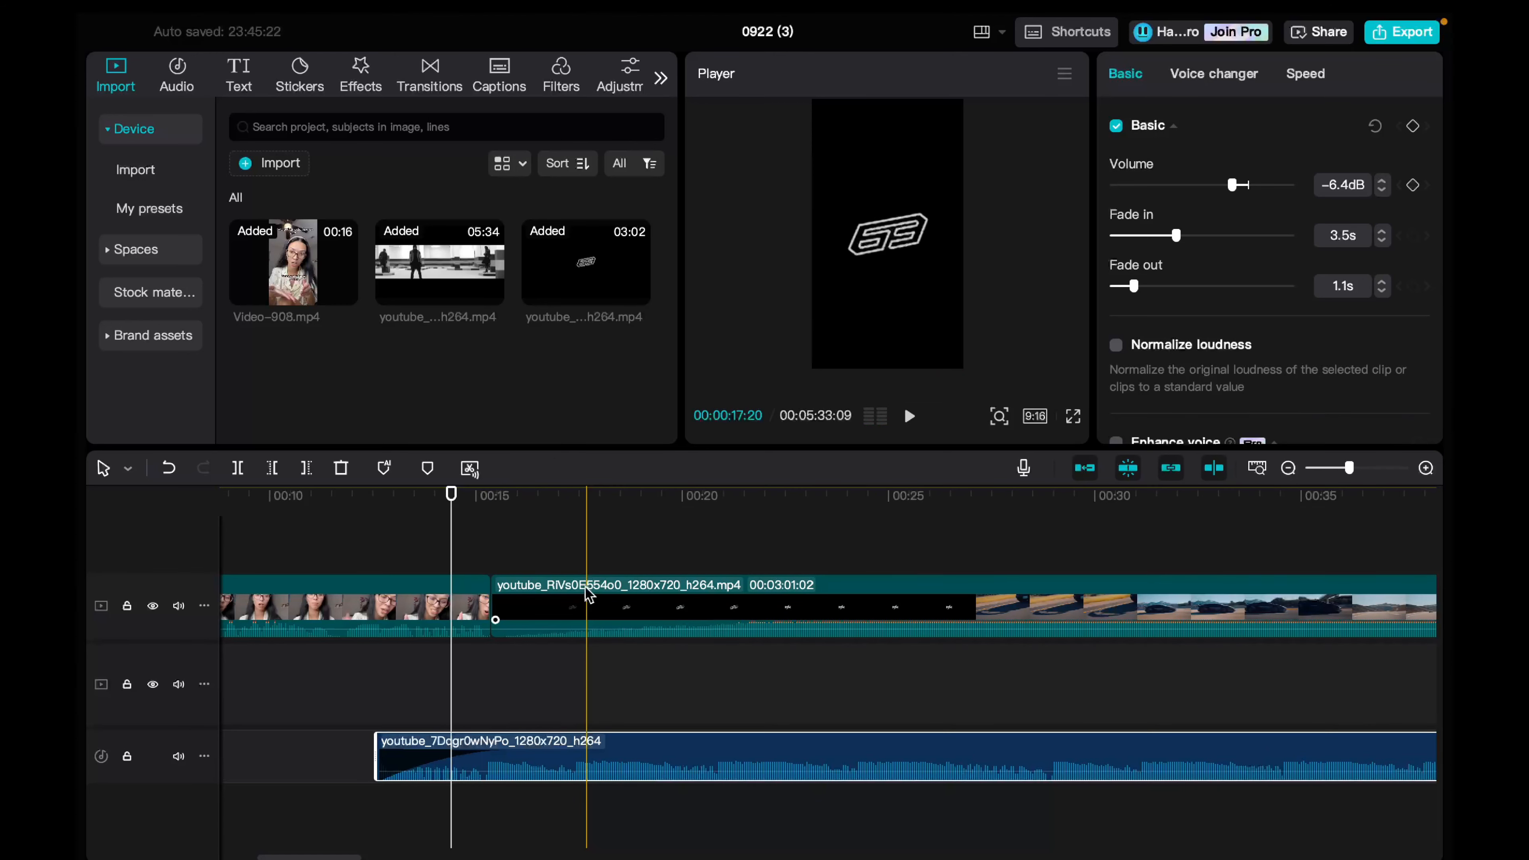
Step: Split the car clip at 00:00:27:03, where the driving footage starts, and delete the black logo intro before it
left_click(587, 596)
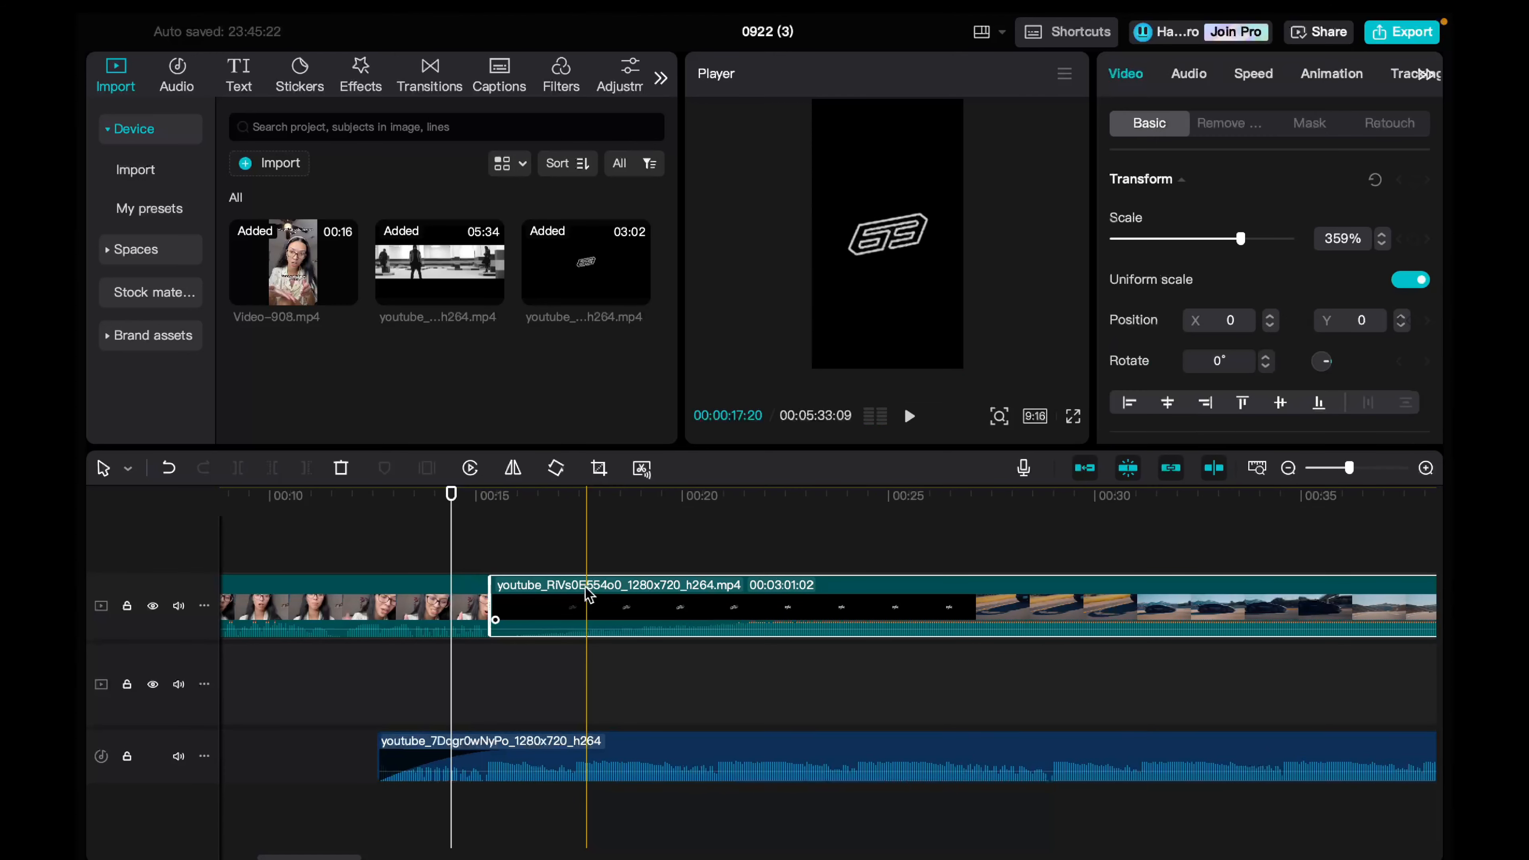
left_click(507, 498)
left_click_drag(519, 508, 989, 536)
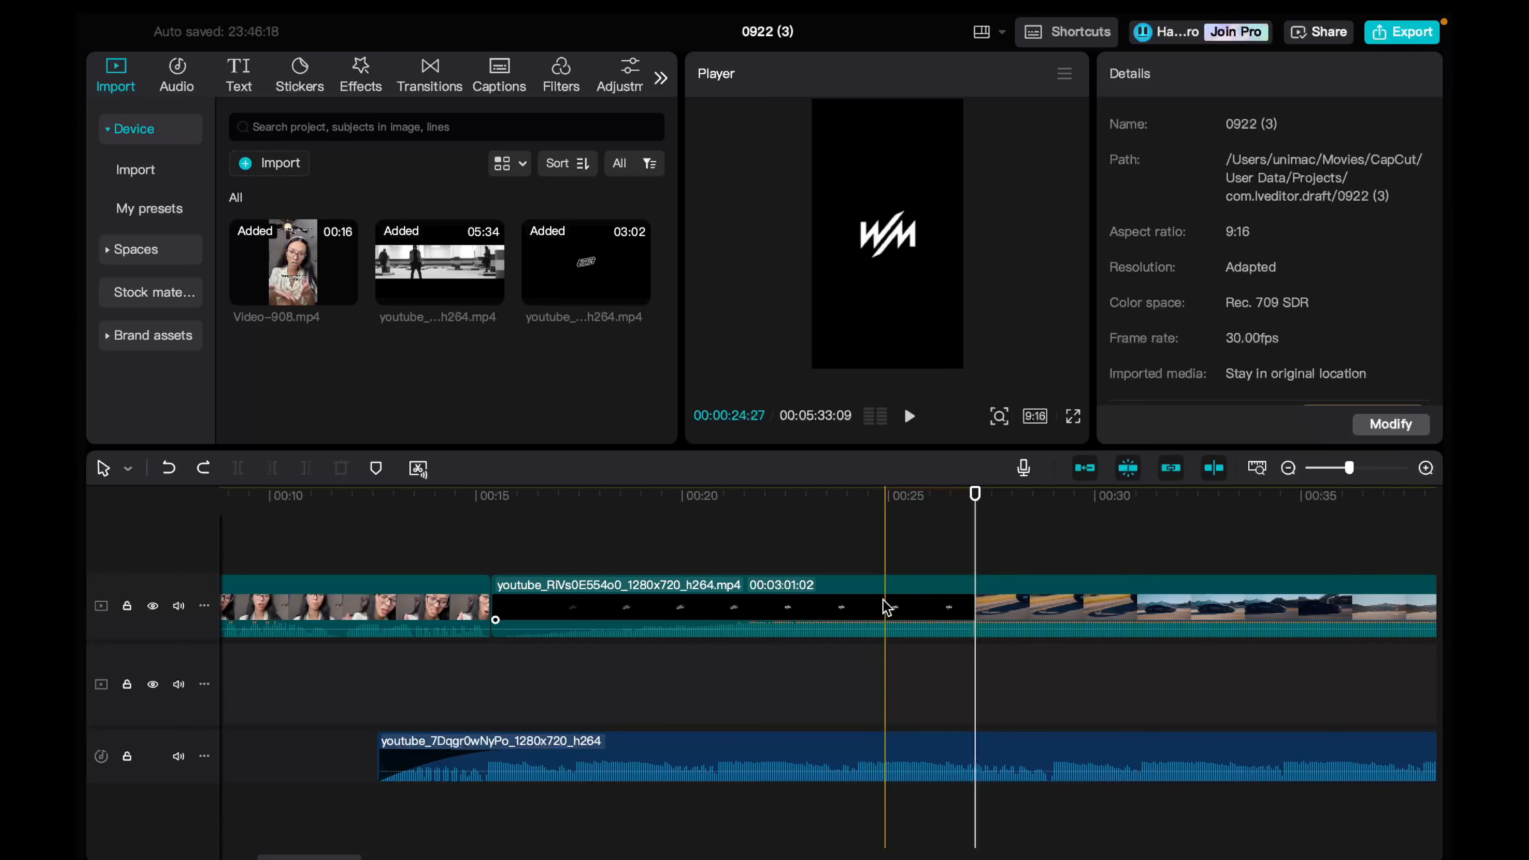
left_click(776, 596)
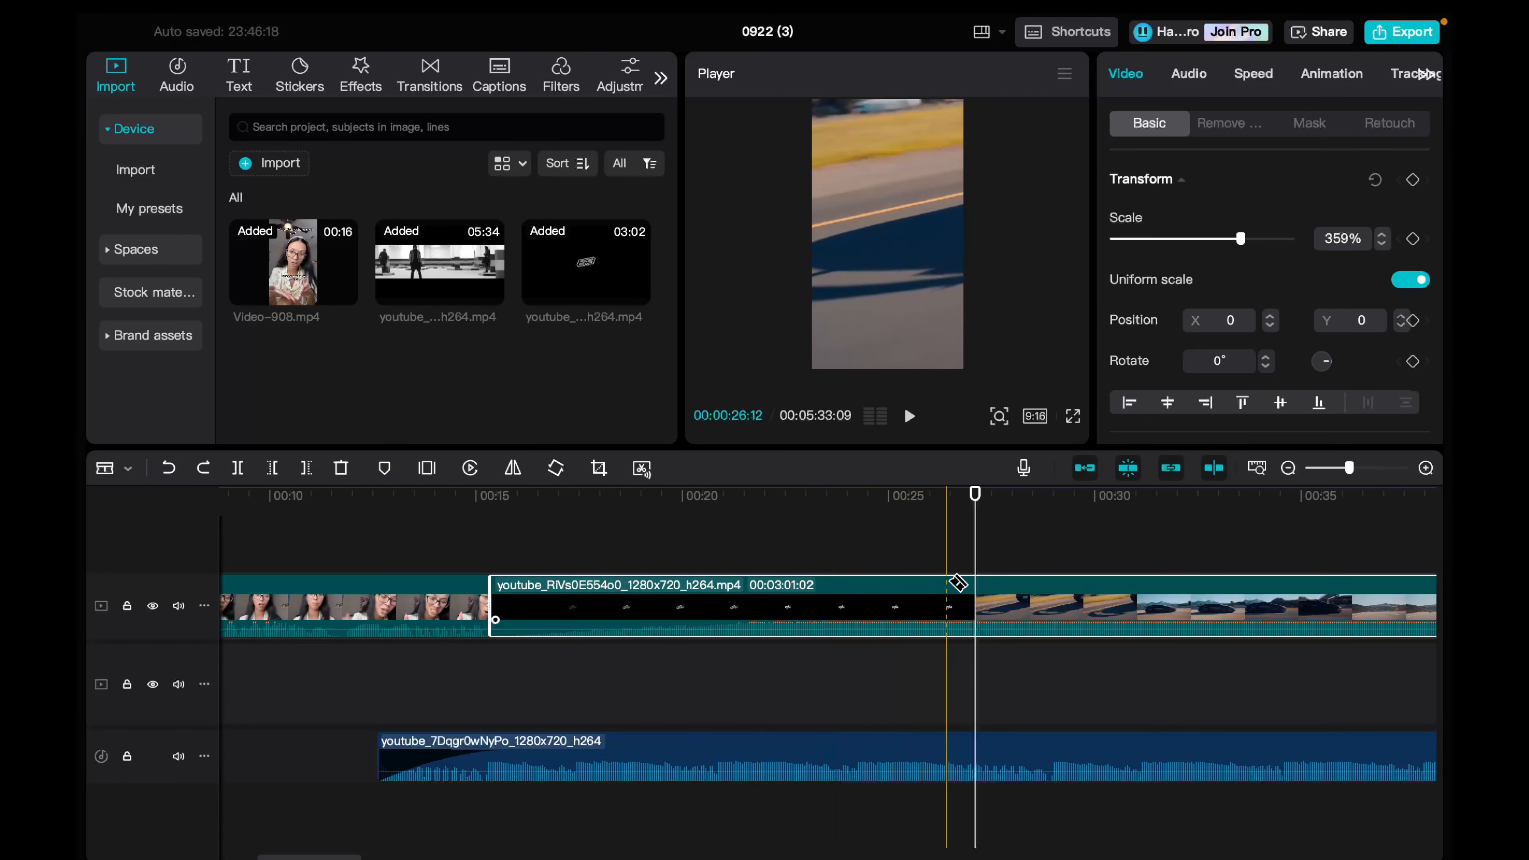
key("b")
left_click(977, 592)
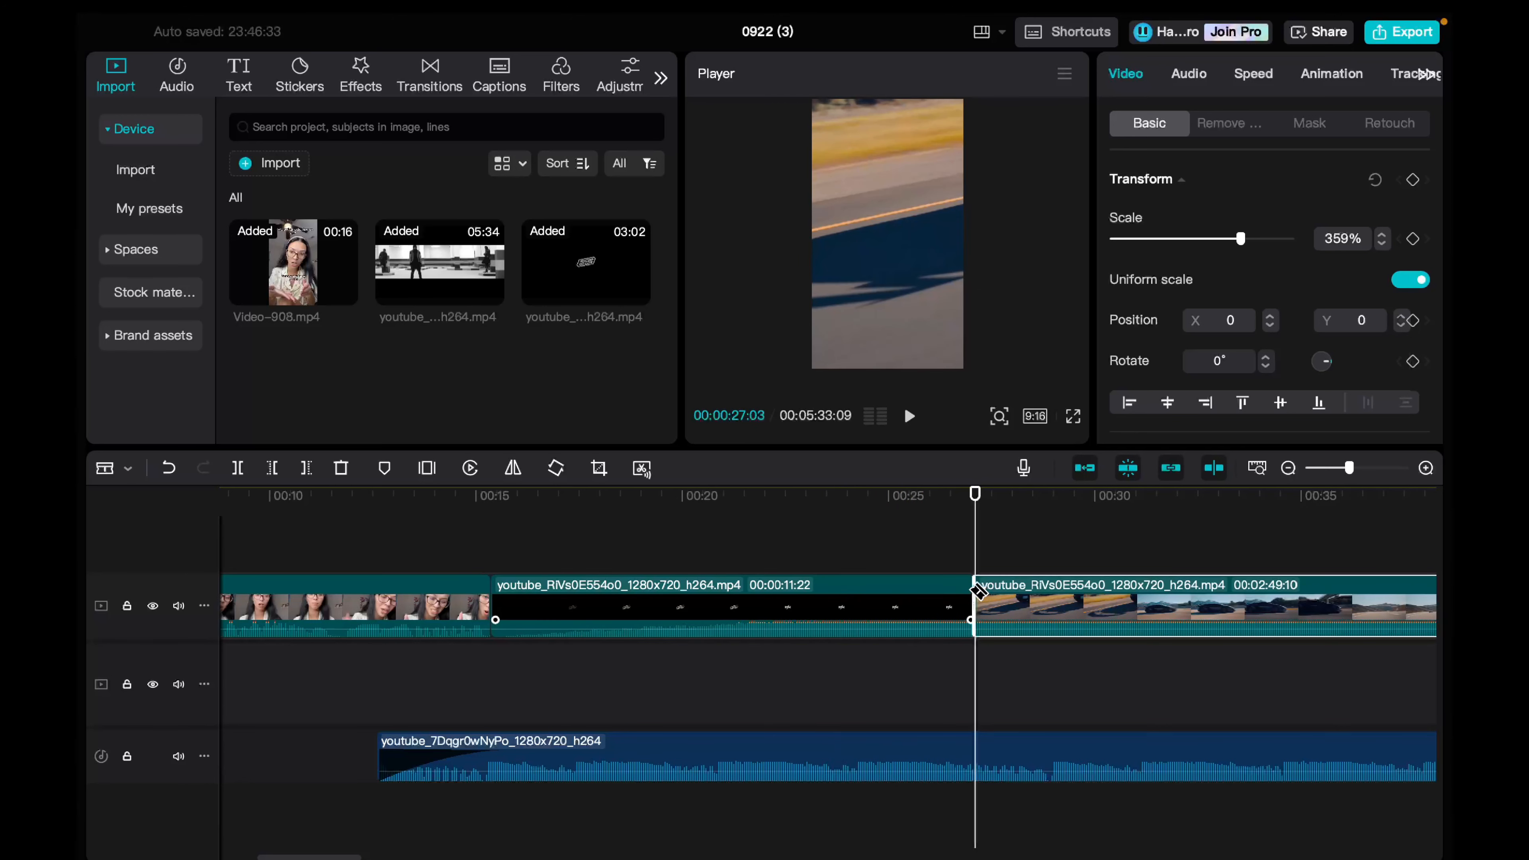
left_click(825, 608)
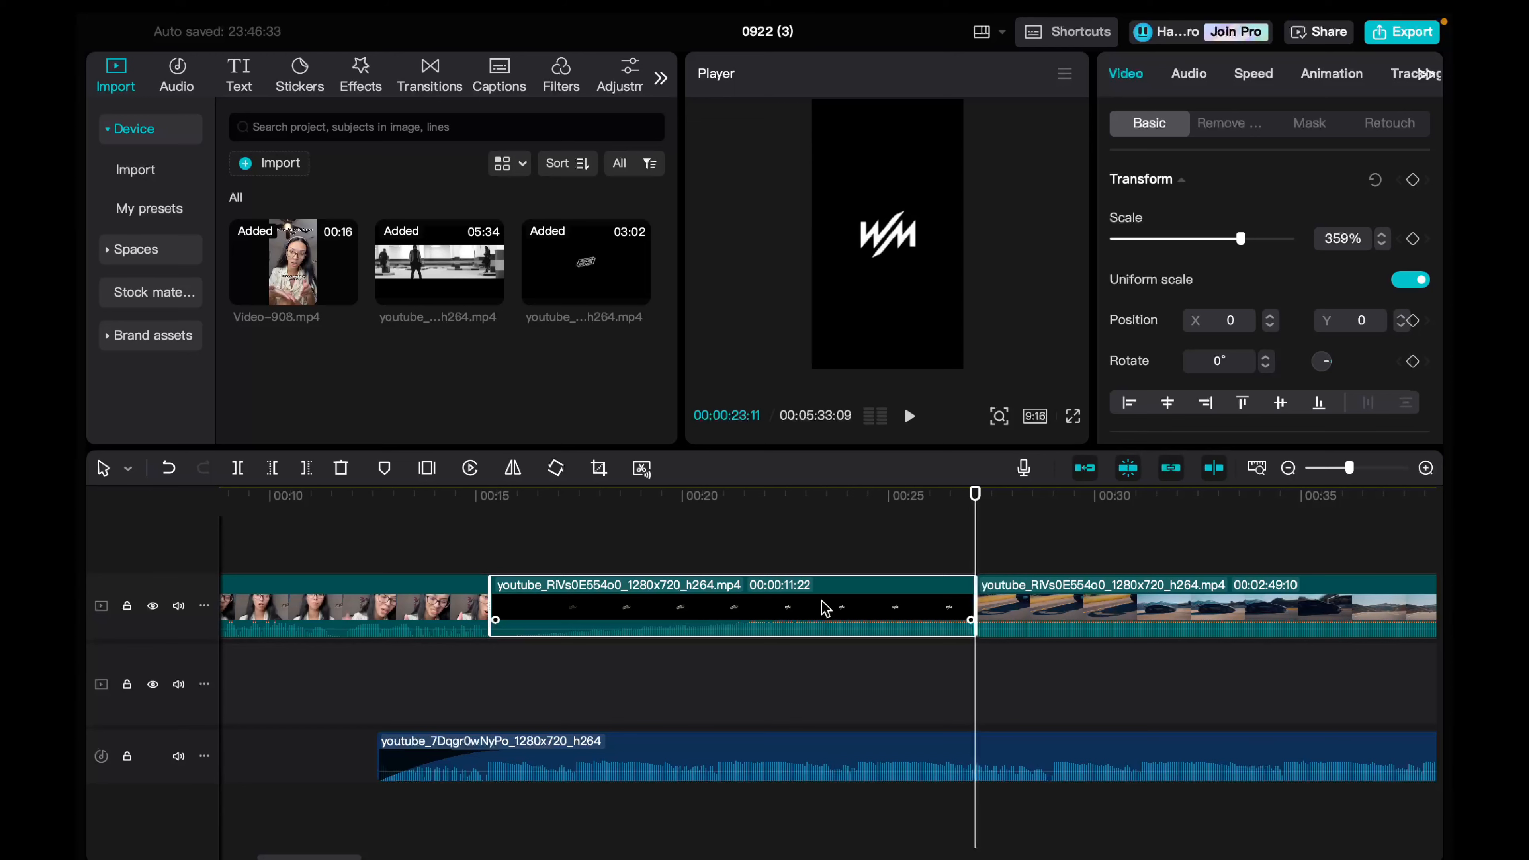
key("Delete")
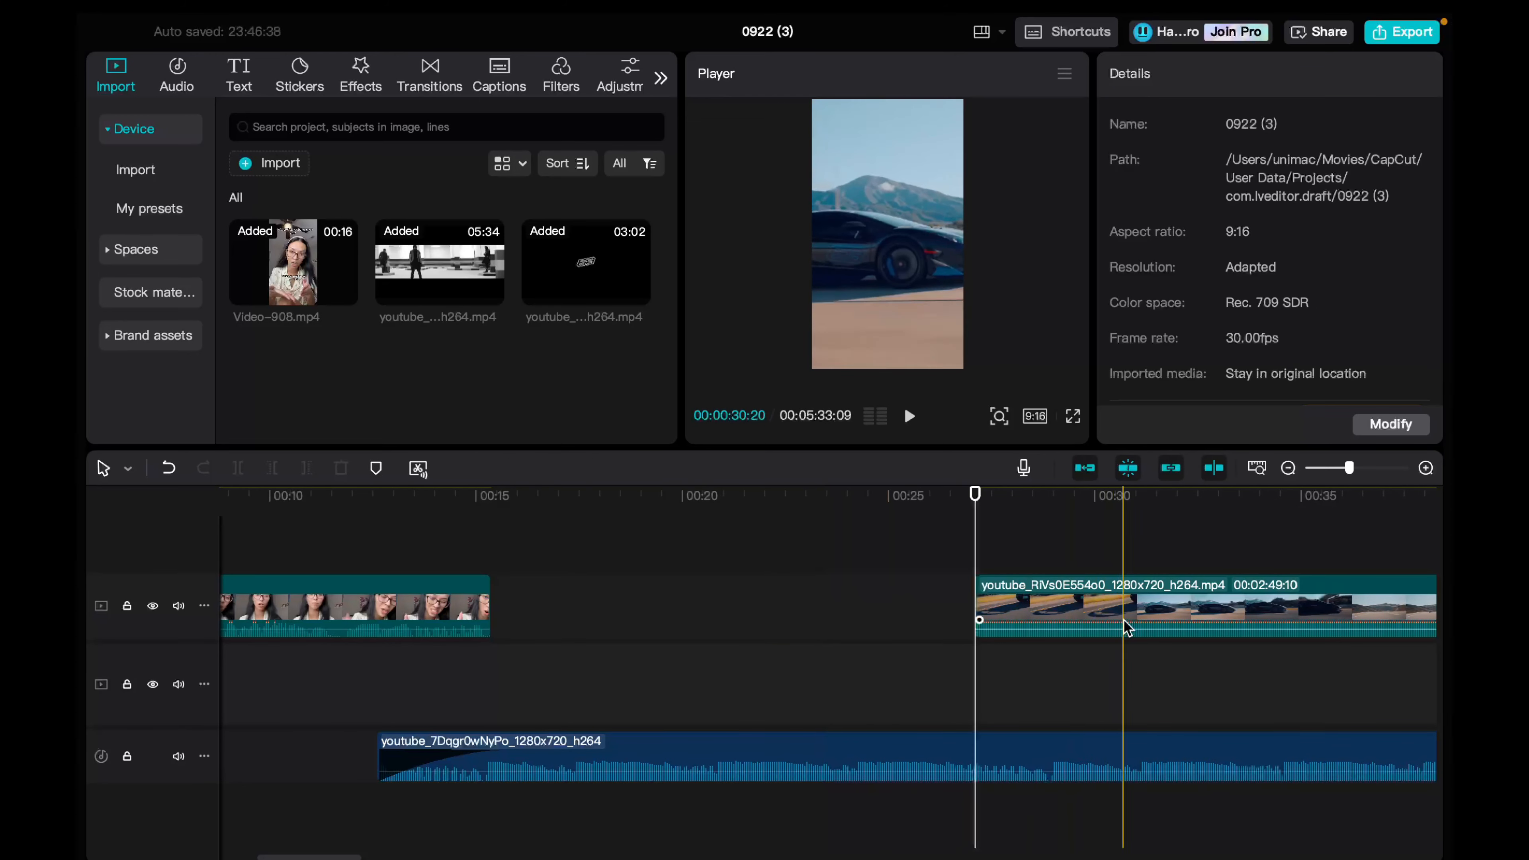
Step: Move the remaining car clip directly against the end of Video-908.mp4 and play across the cut
left_click_drag(1121, 584, 615, 587)
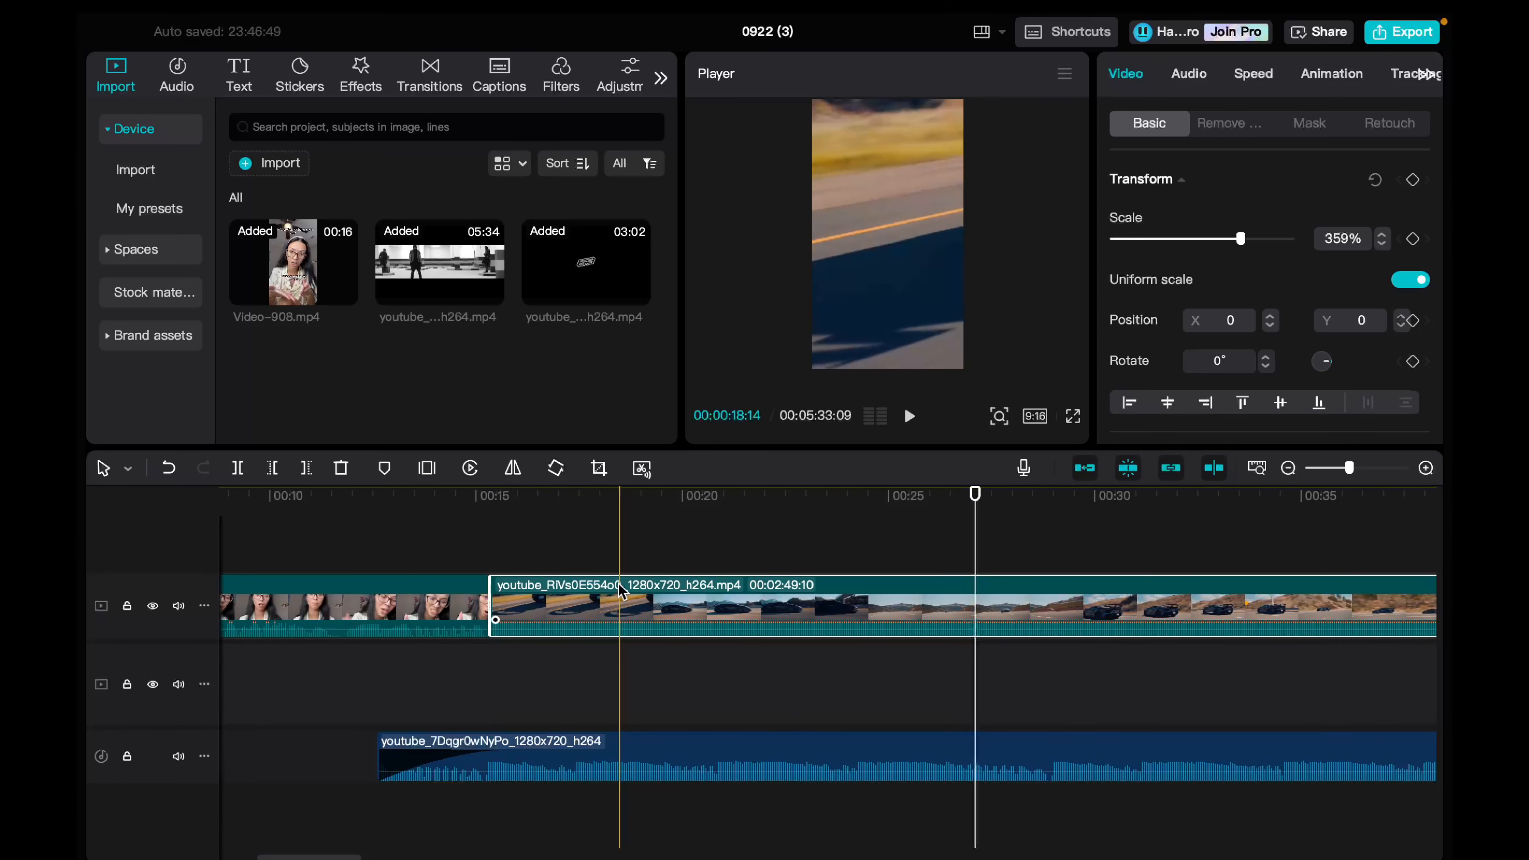
mouse_move(471, 497)
left_mouse_down()
mouse_move(517, 509)
mouse_move(457, 513)
left_mouse_up()
key("space")
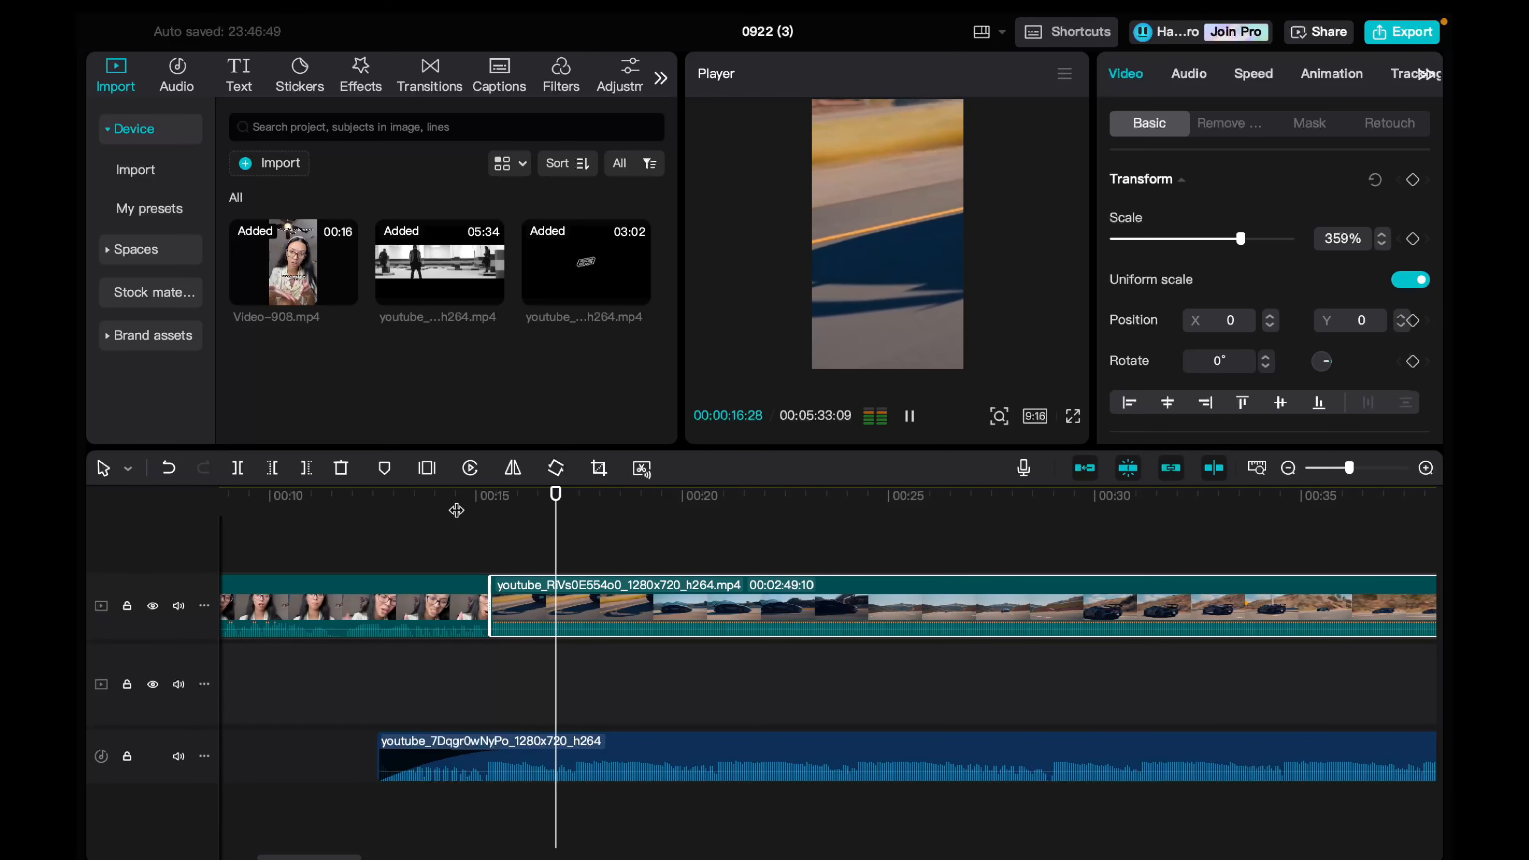
key("space")
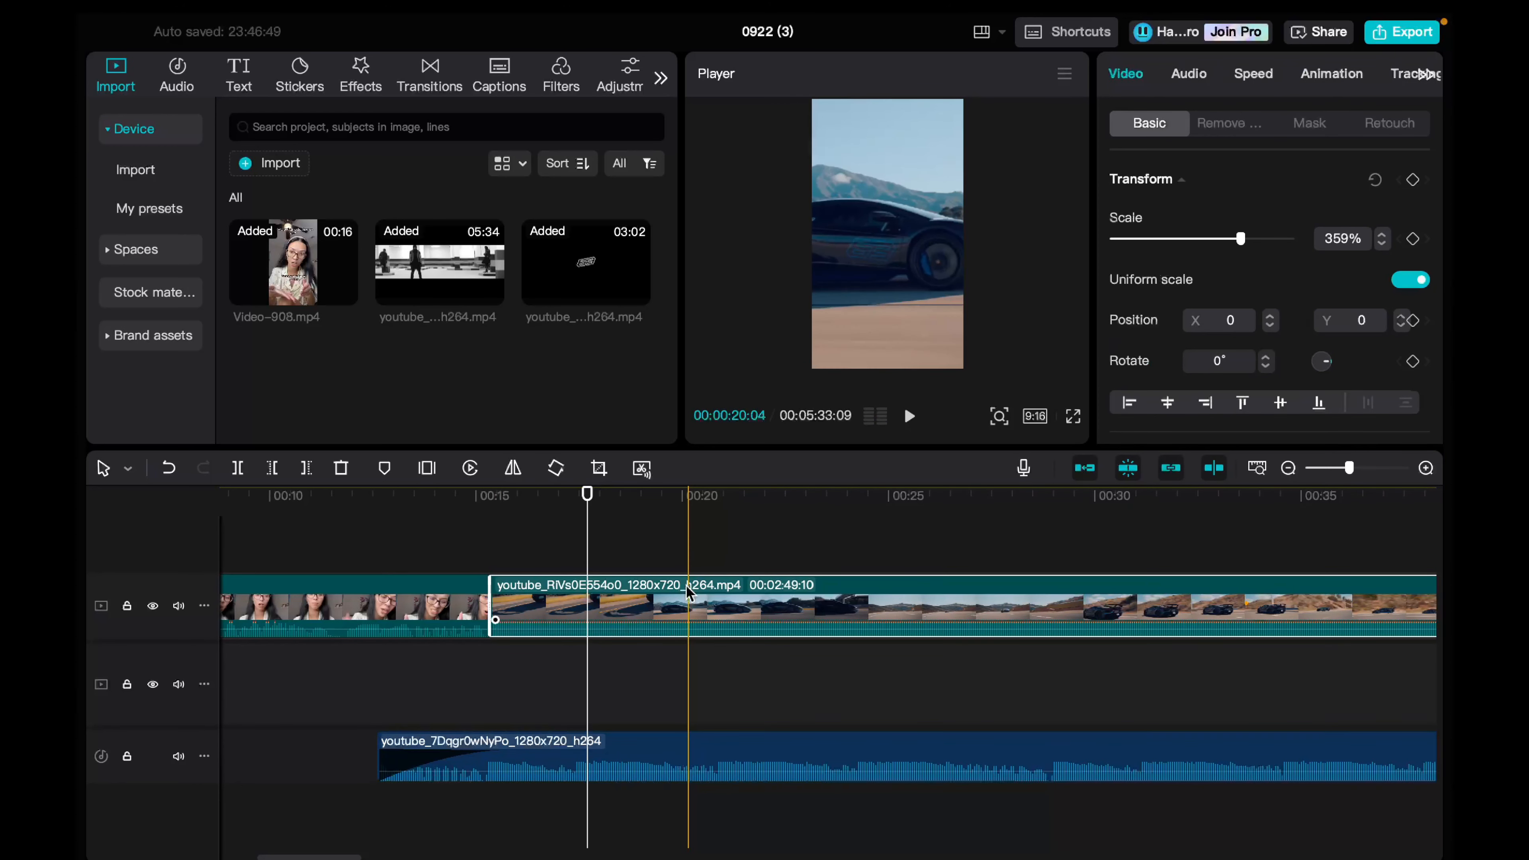
Step: Mute the car clip's own audio by lowering its volume to -∞ dB and play the passage again
left_click(1189, 74)
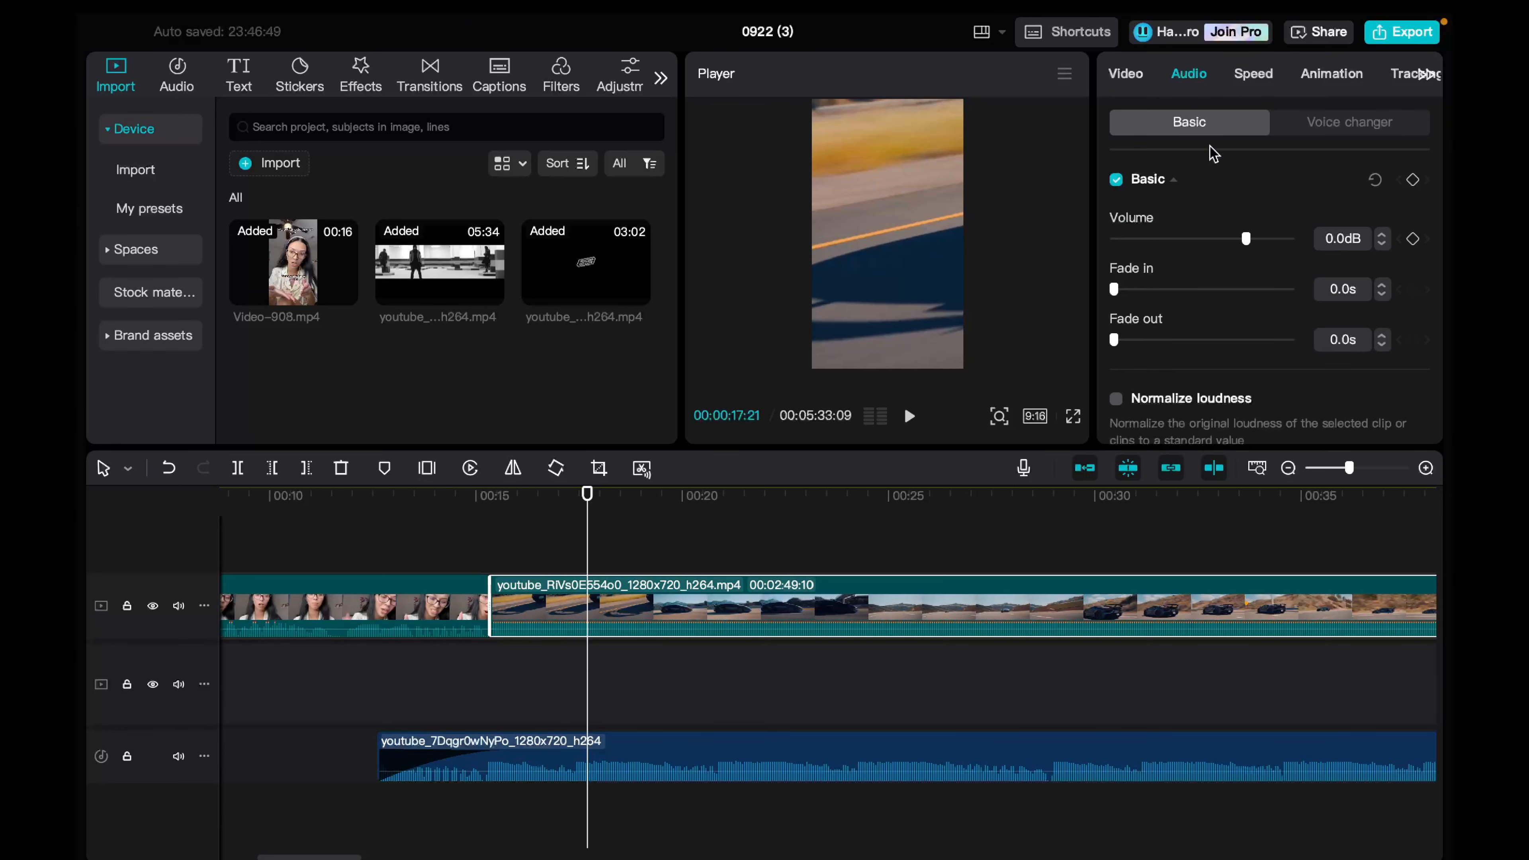
left_click_drag(1242, 236, 1131, 236)
left_click_drag(587, 507, 479, 517)
key("space")
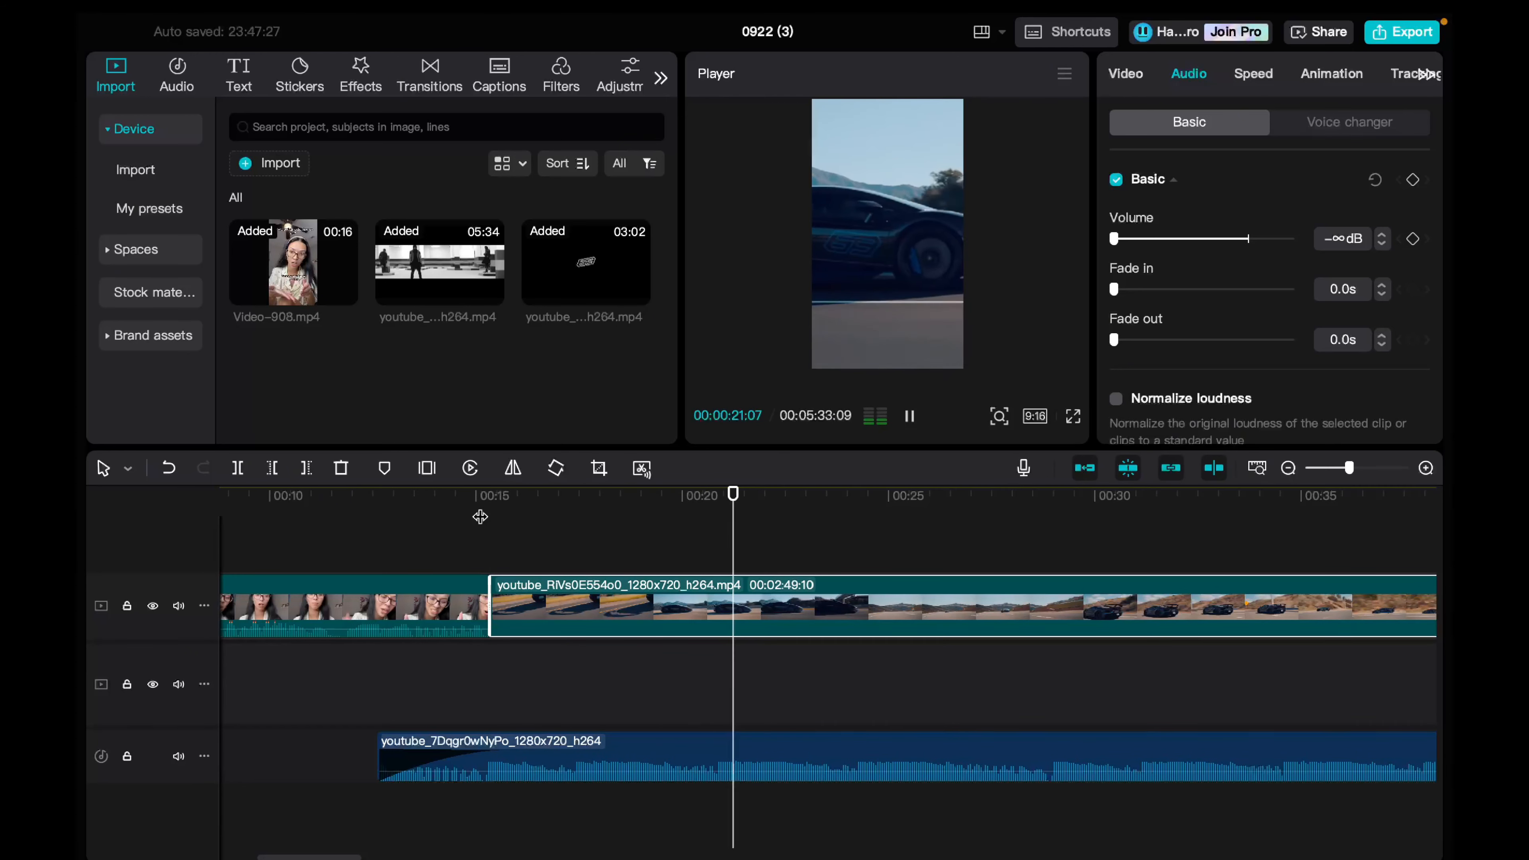
key("space")
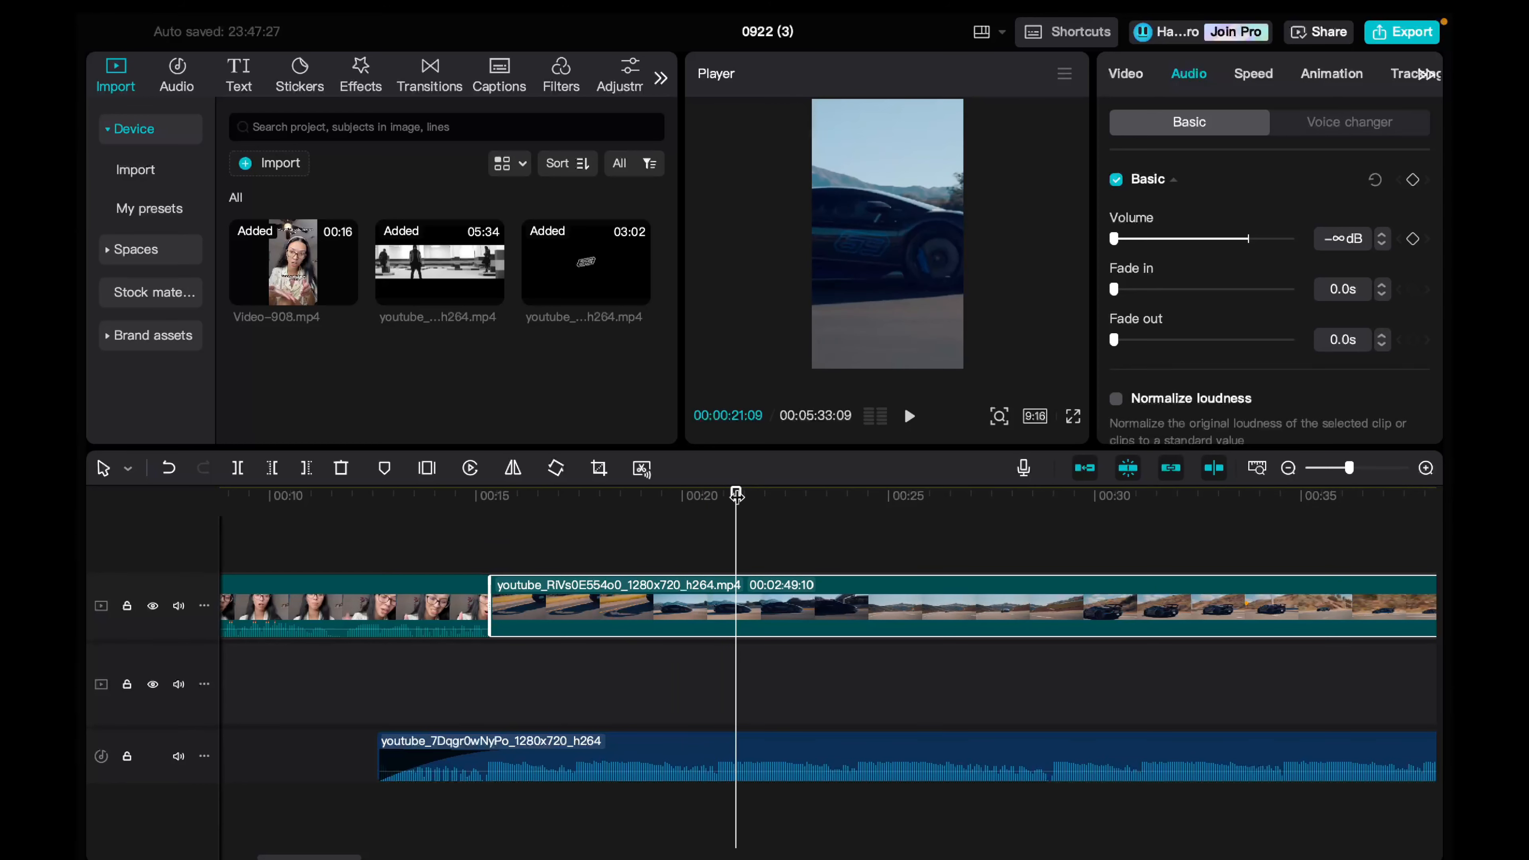
Step: Split the car clip at 00:00:19:09 and shift the first segment's picture sideways to bring the car into frame
left_click_drag(736, 495, 630, 449)
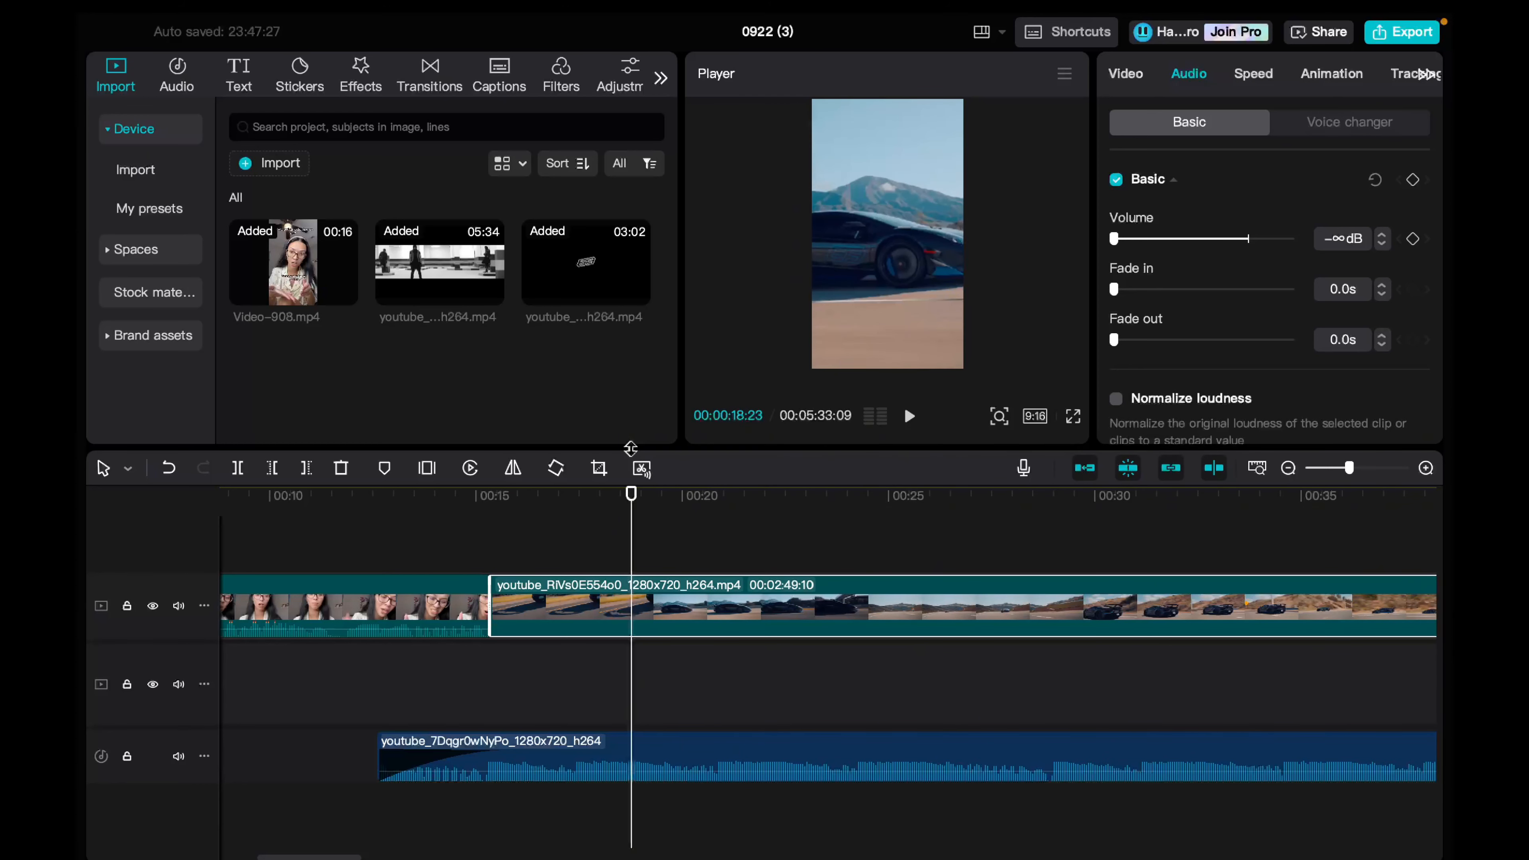
left_click(656, 583)
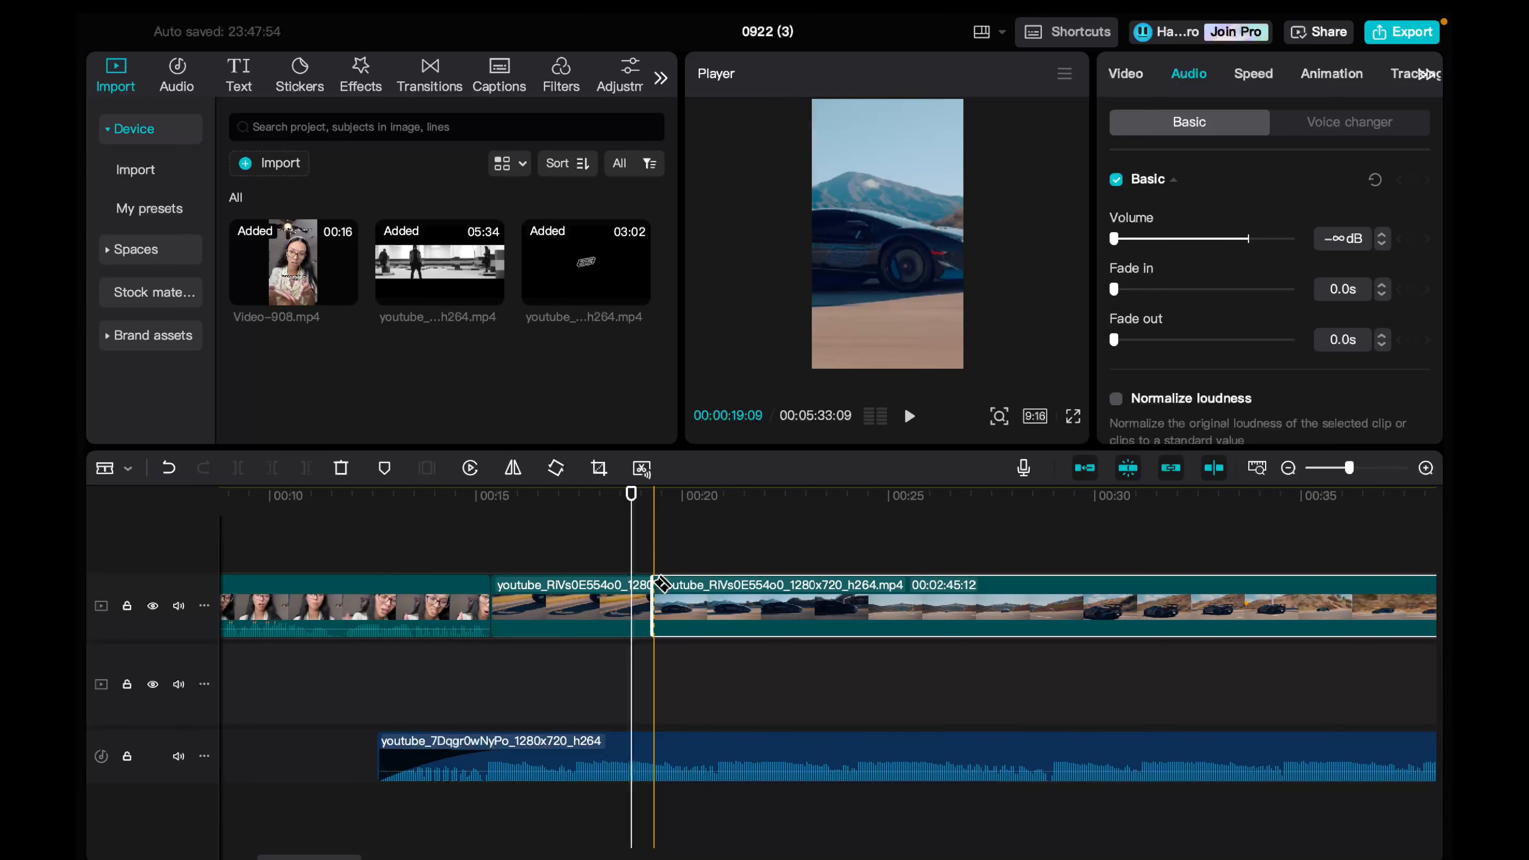
left_click(596, 598)
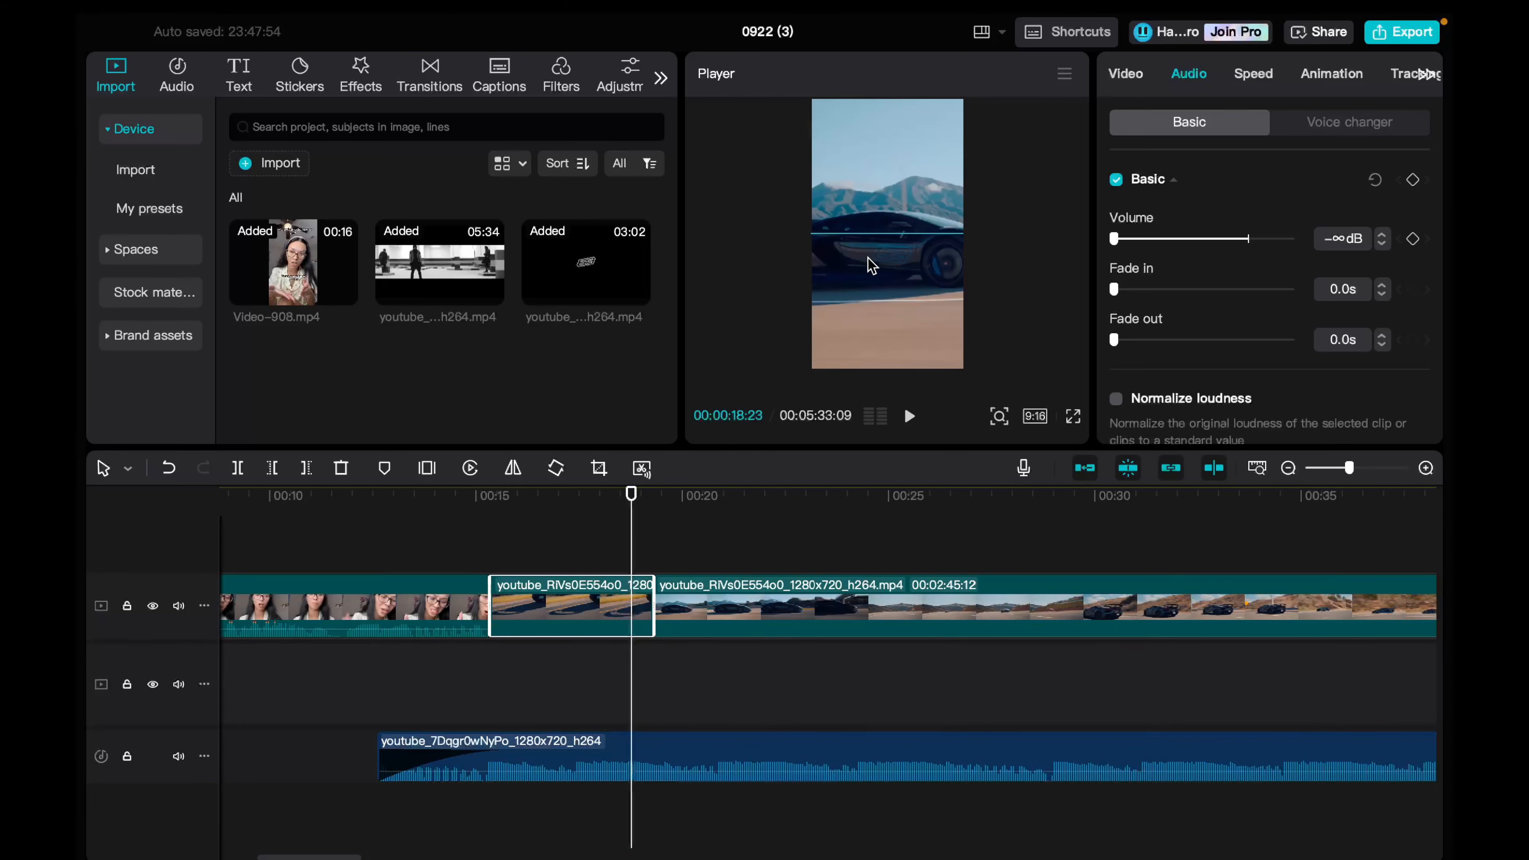
left_click_drag(630, 493, 517, 503)
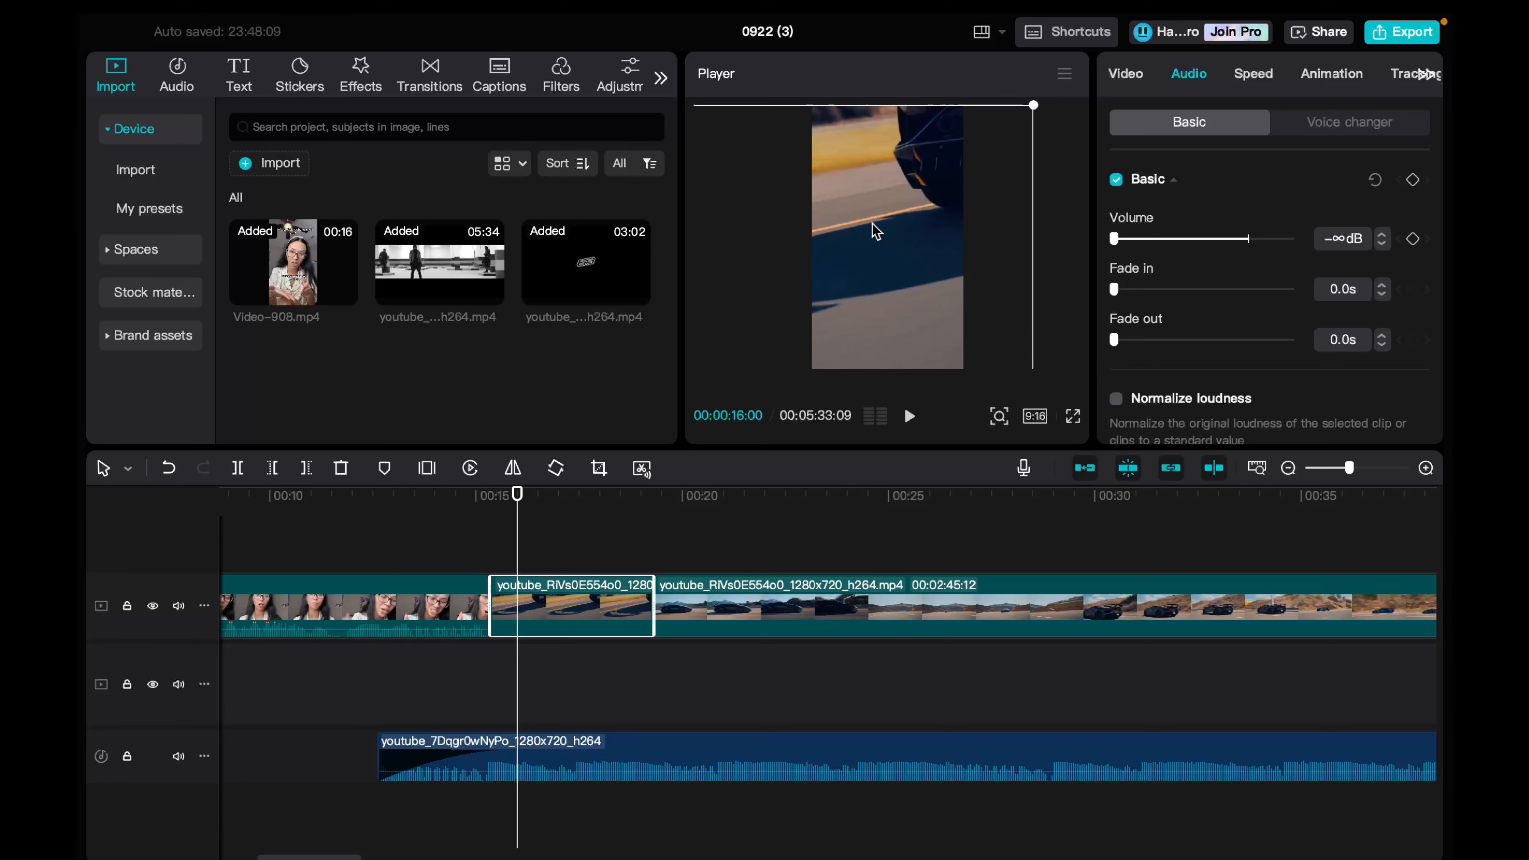
mouse_move(833, 223)
left_mouse_down()
mouse_move(800, 226)
mouse_move(845, 219)
left_mouse_up()
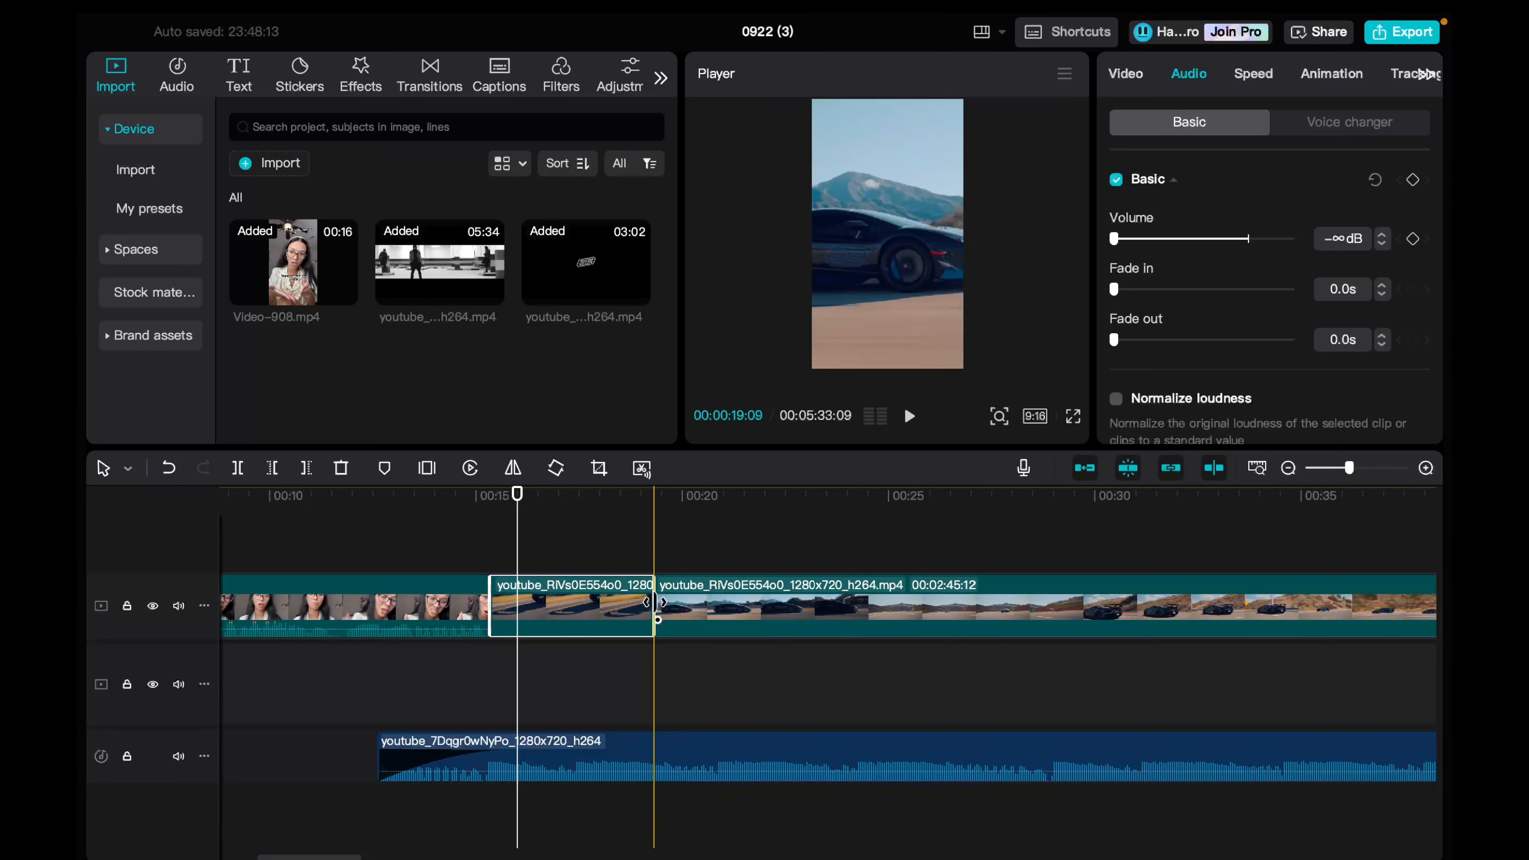
Step: Trim the first car segment's end to about 00:00:18:18, move the following segment against it and play the new cut
left_click(566, 543)
key("space")
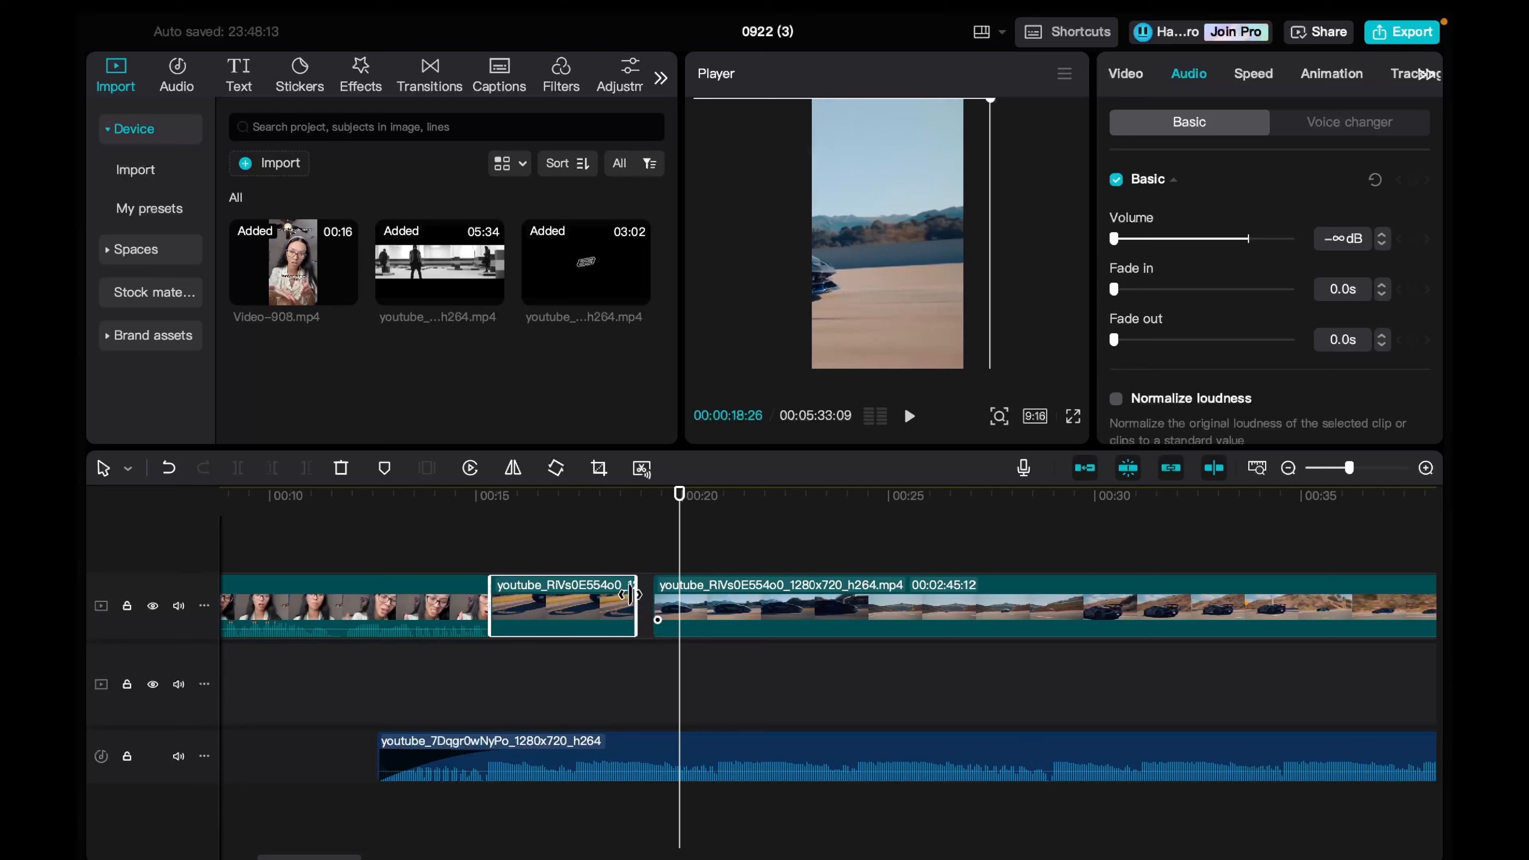
left_click_drag(631, 594, 646, 589)
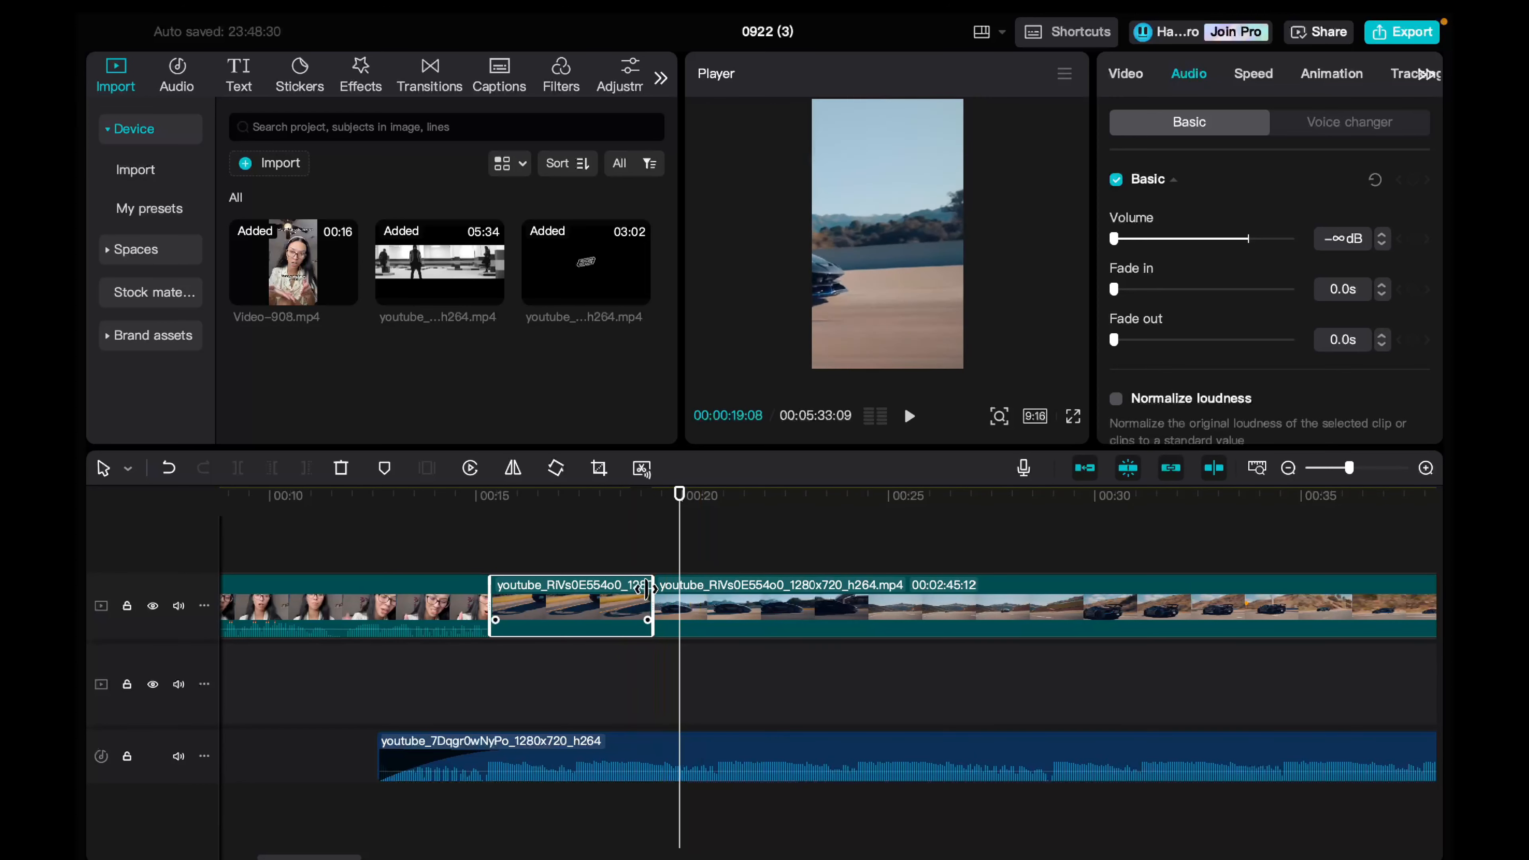
mouse_move(679, 495)
left_mouse_down()
mouse_move(621, 505)
mouse_move(670, 506)
left_mouse_up()
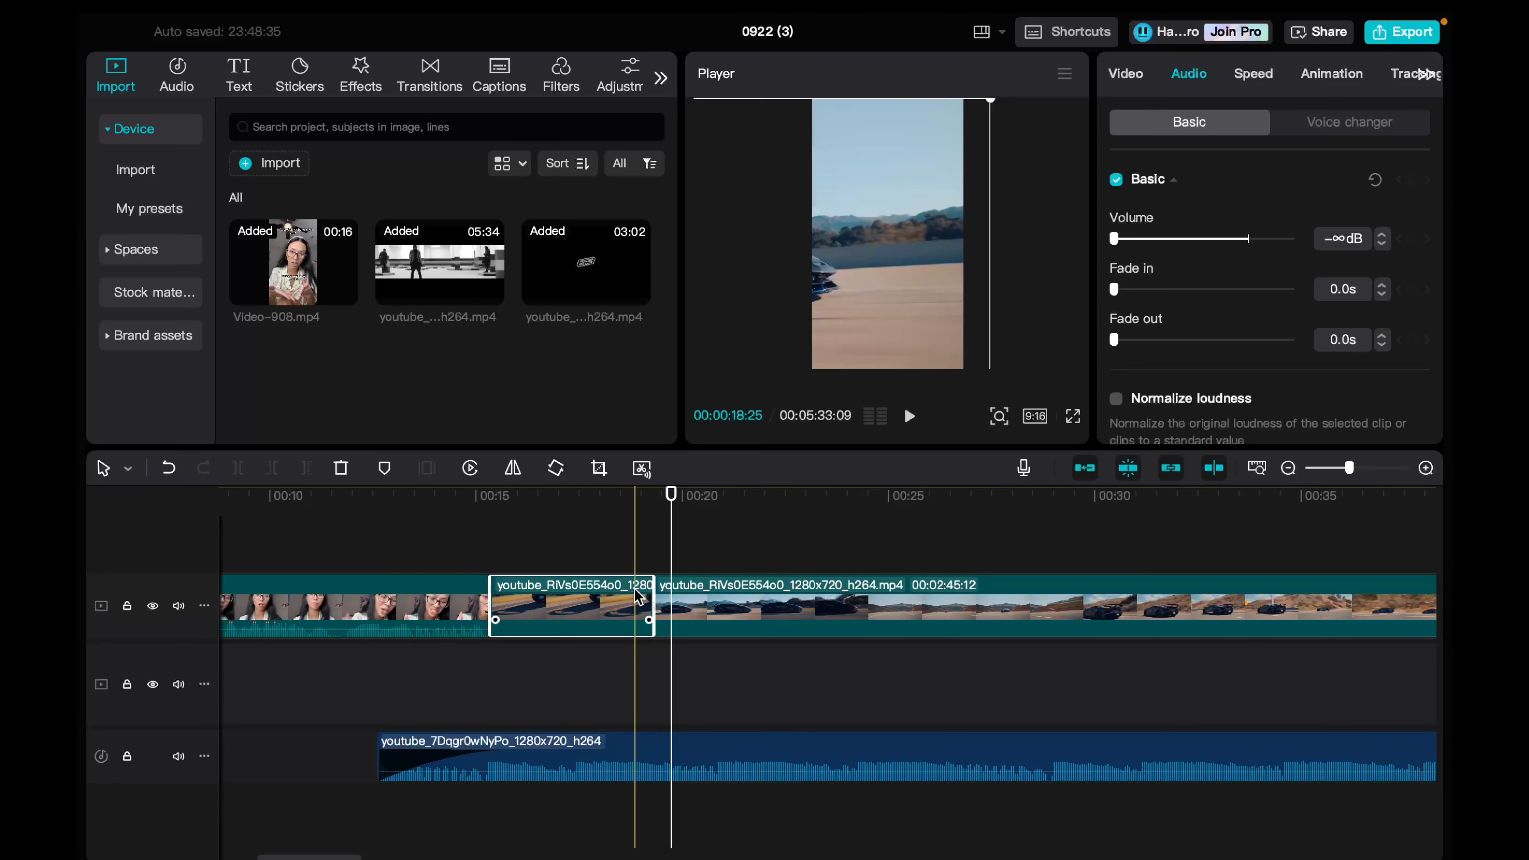
left_click_drag(650, 596, 625, 599)
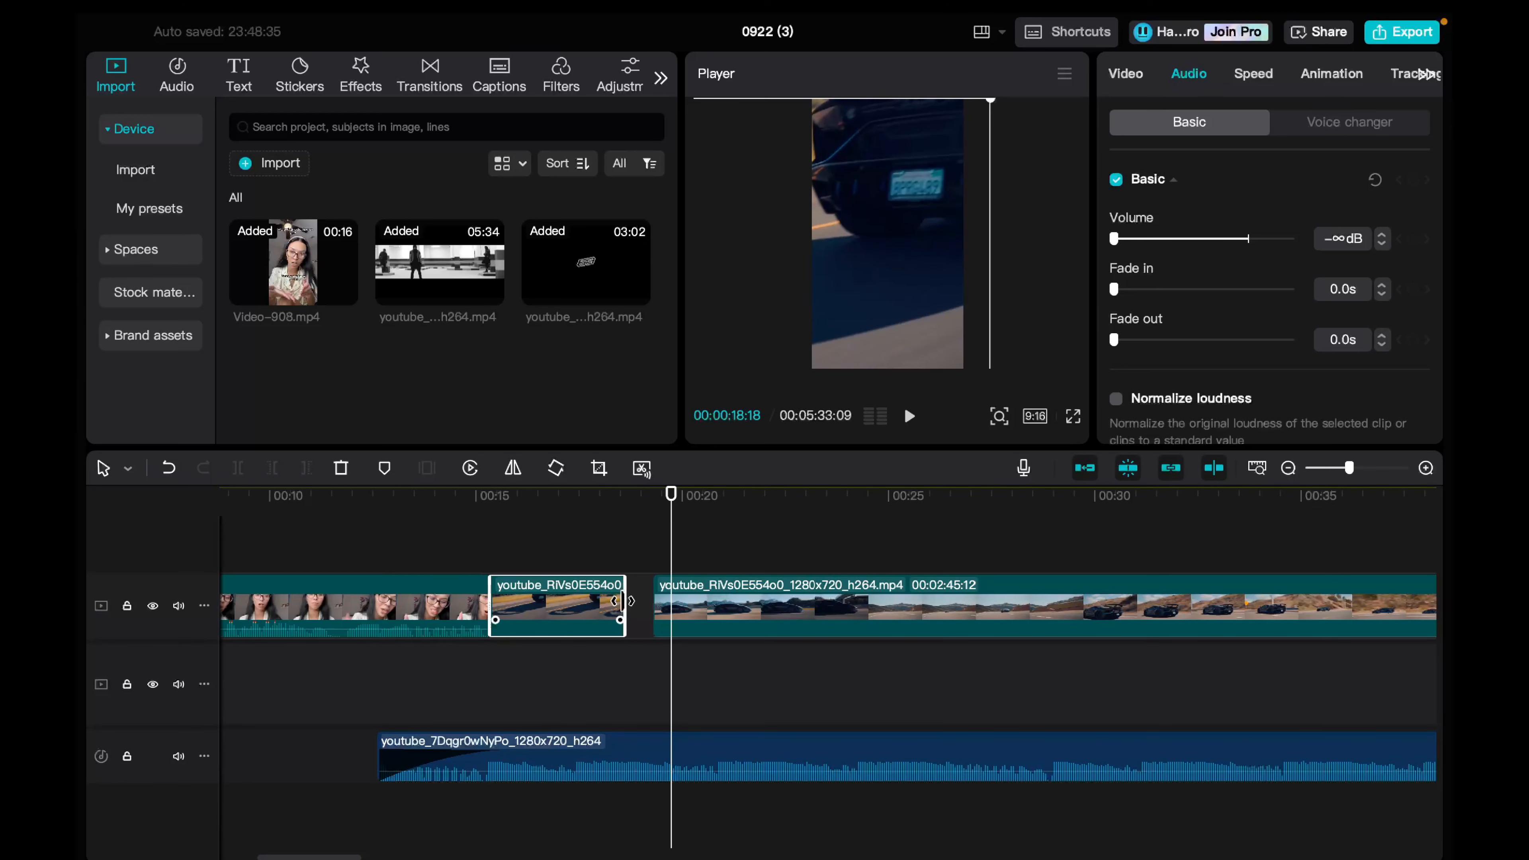
left_click_drag(745, 593, 714, 589)
key("space")
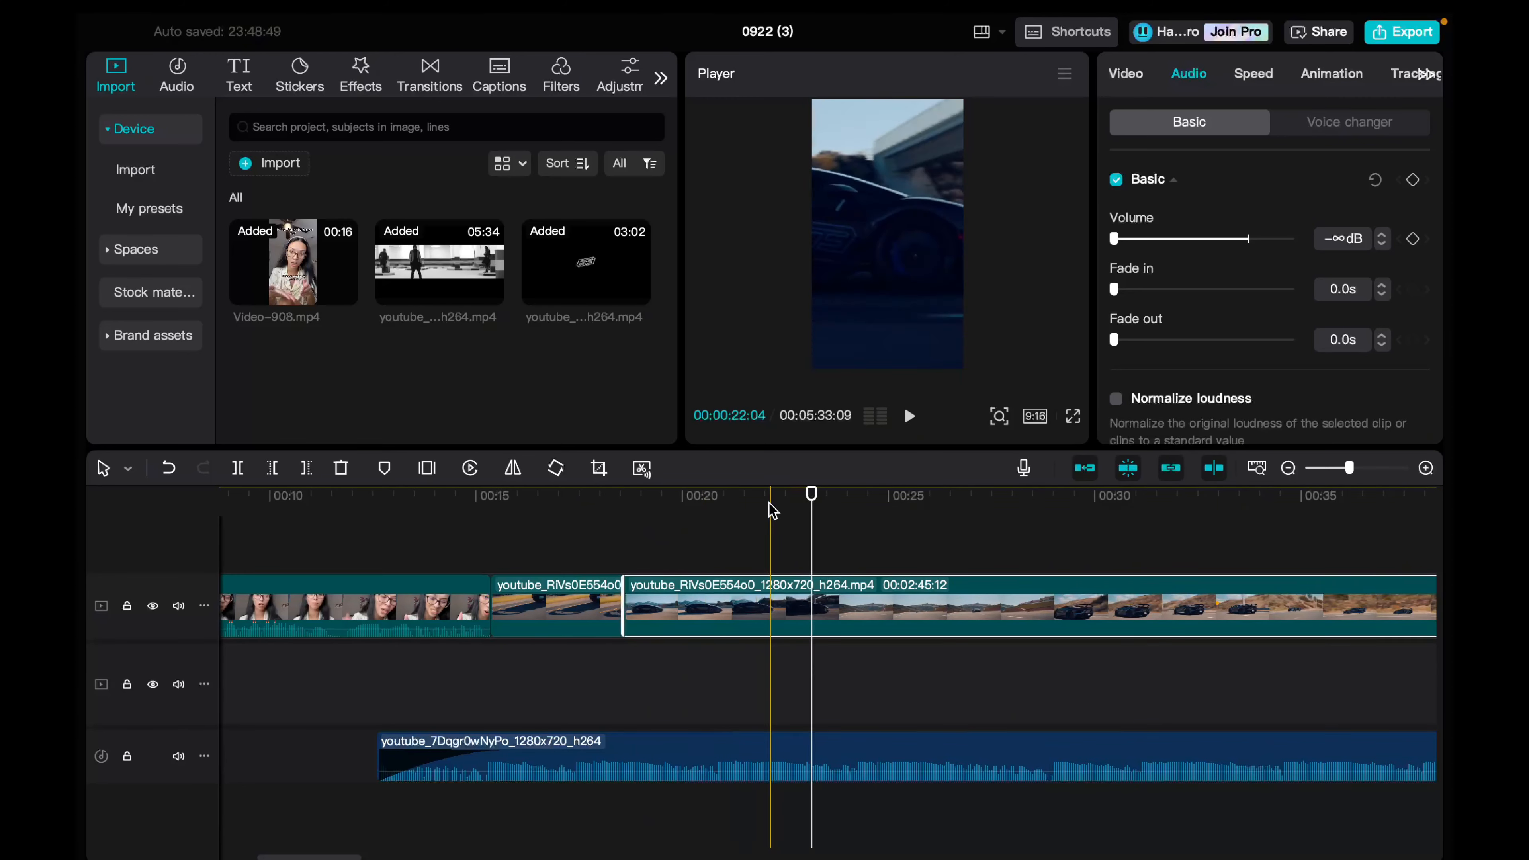
Step: Split the car footage just after 00:00:21 and at 00:00:25:26, trimming the start of the segment in between
left_click(670, 507)
key("space")
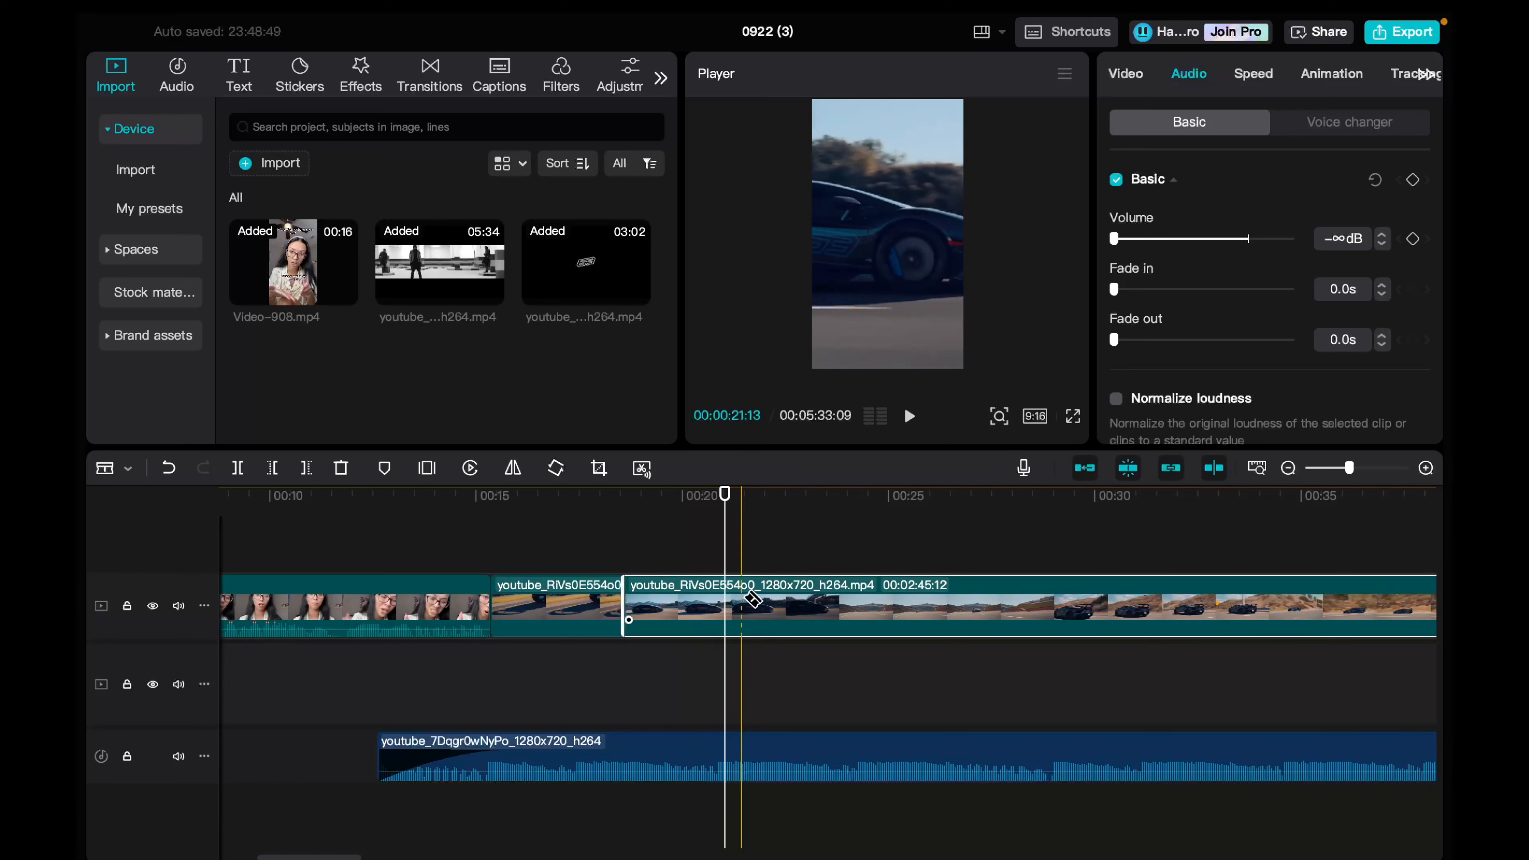
key("ctrl+b")
left_click_drag(752, 602, 812, 596)
left_click_drag(775, 518, 924, 518)
key("ctrl+b")
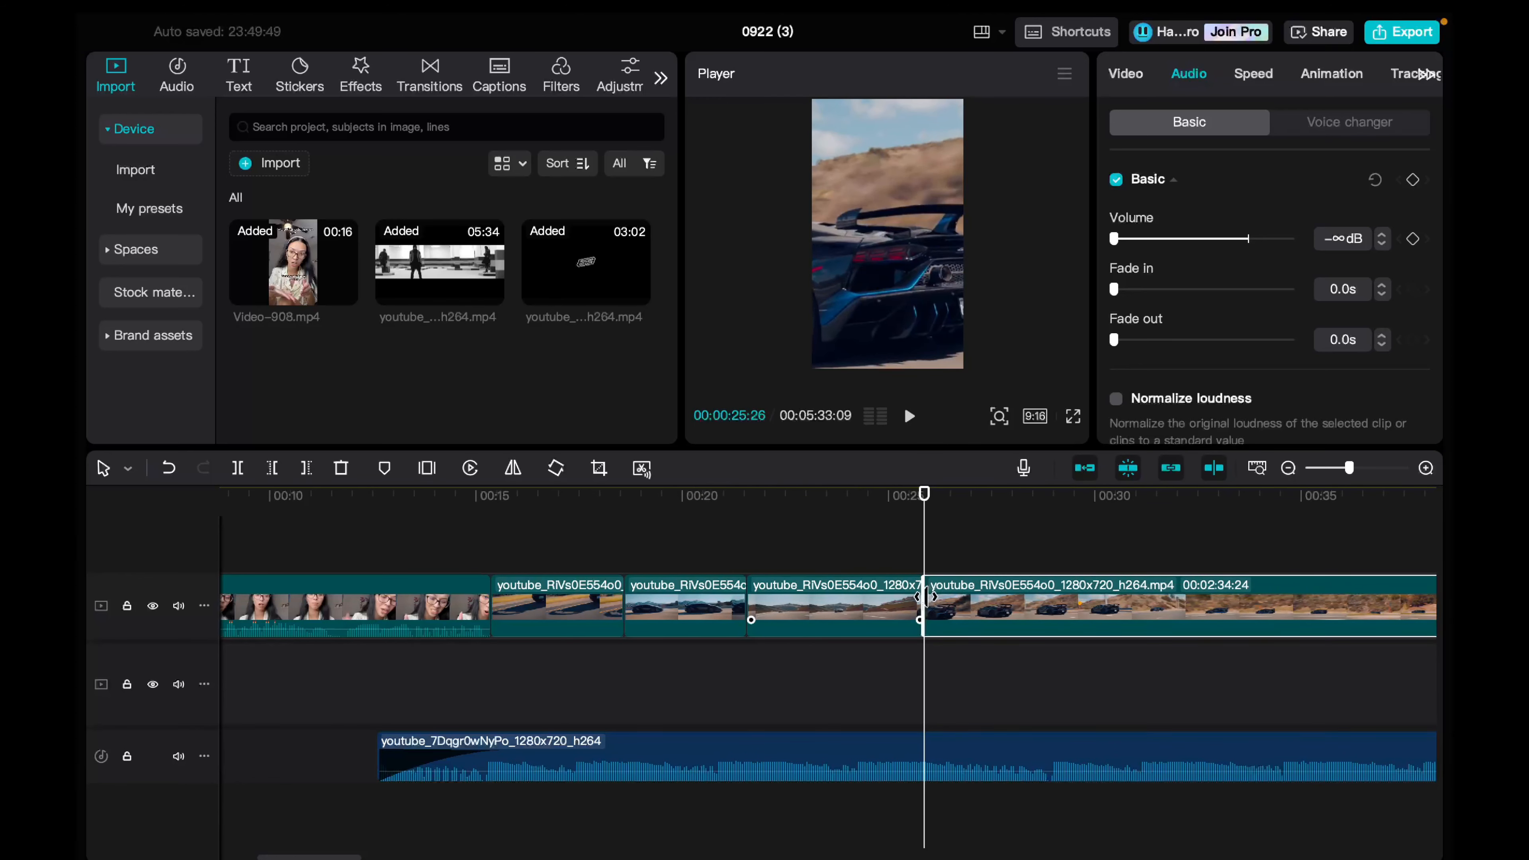
Step: Trim the fourth car segment, place it directly after the third, and play the sequence from the beginning
left_click_drag(990, 599, 925, 601)
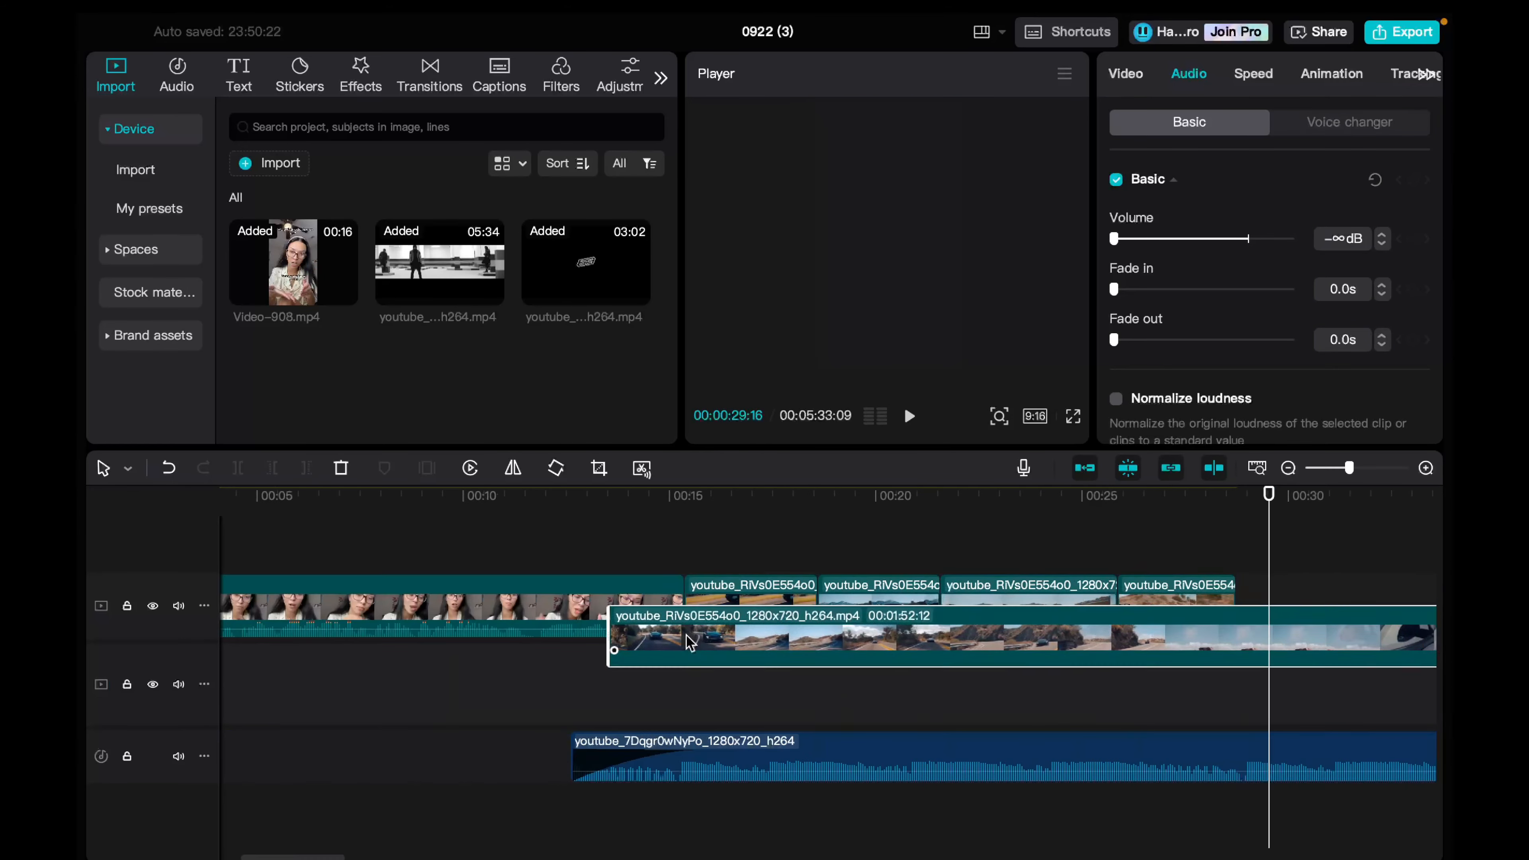
left_click(277, 495)
key("space")
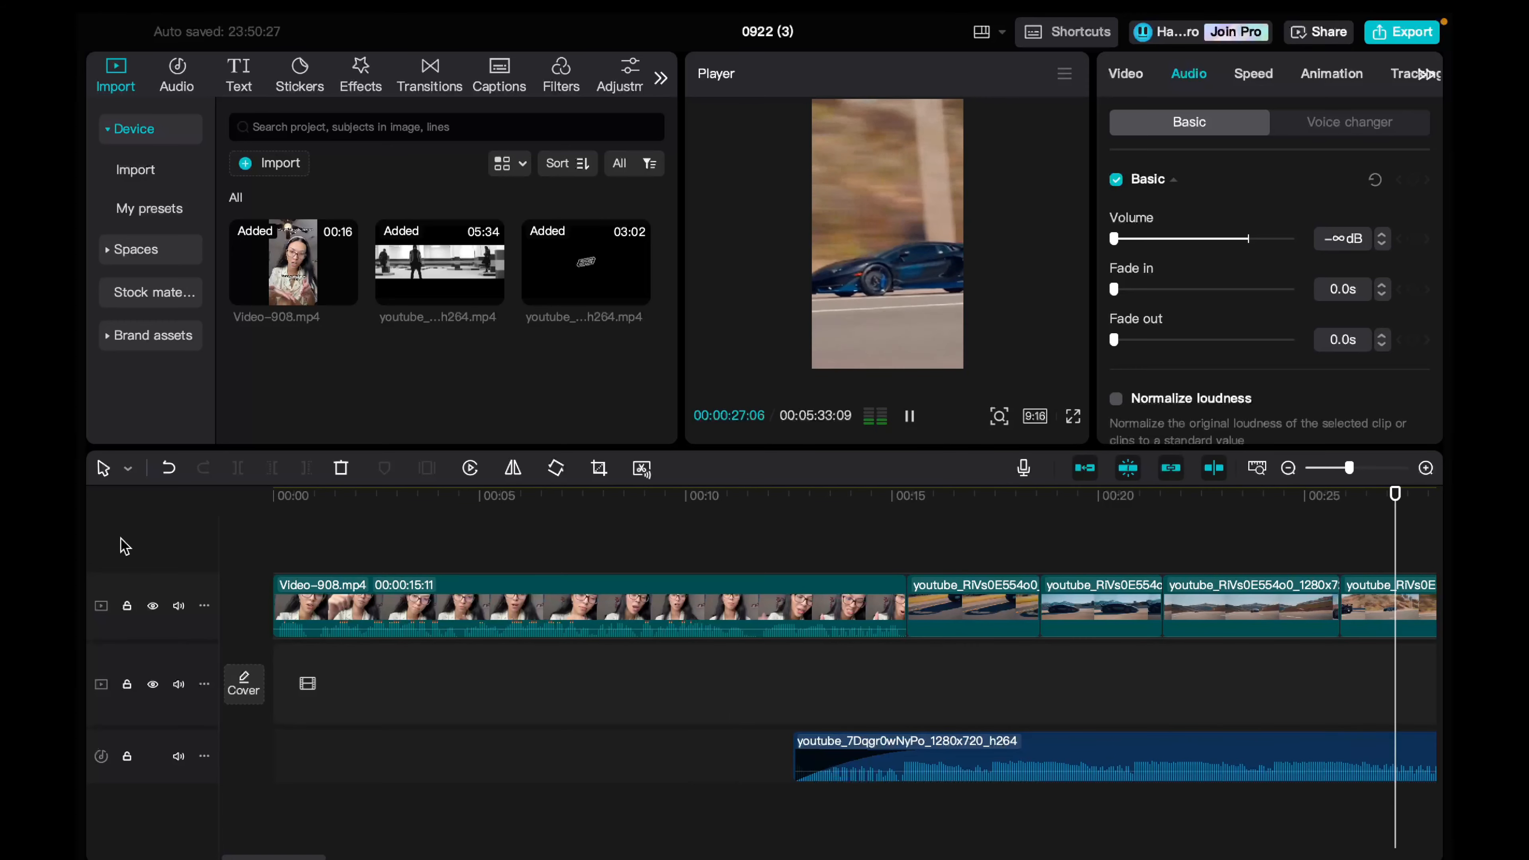
key("ctrl+minus")
key("space")
Step: Shorten the last car segment from its end to about 00:00:33:13
left_click(594, 750)
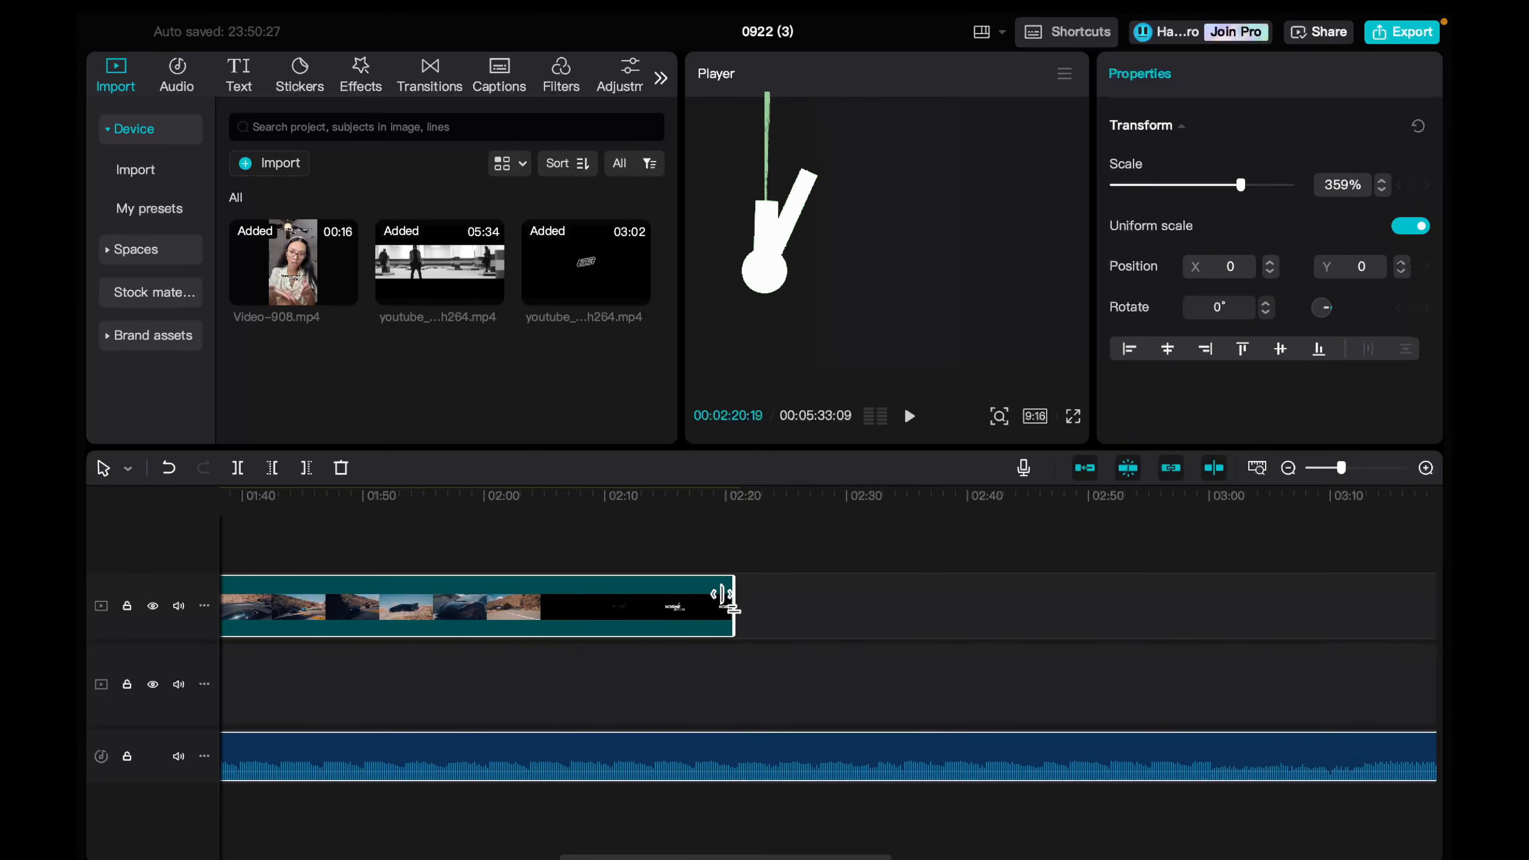
left_click_drag(730, 598, 512, 598)
left_click_drag(677, 627, 669, 637)
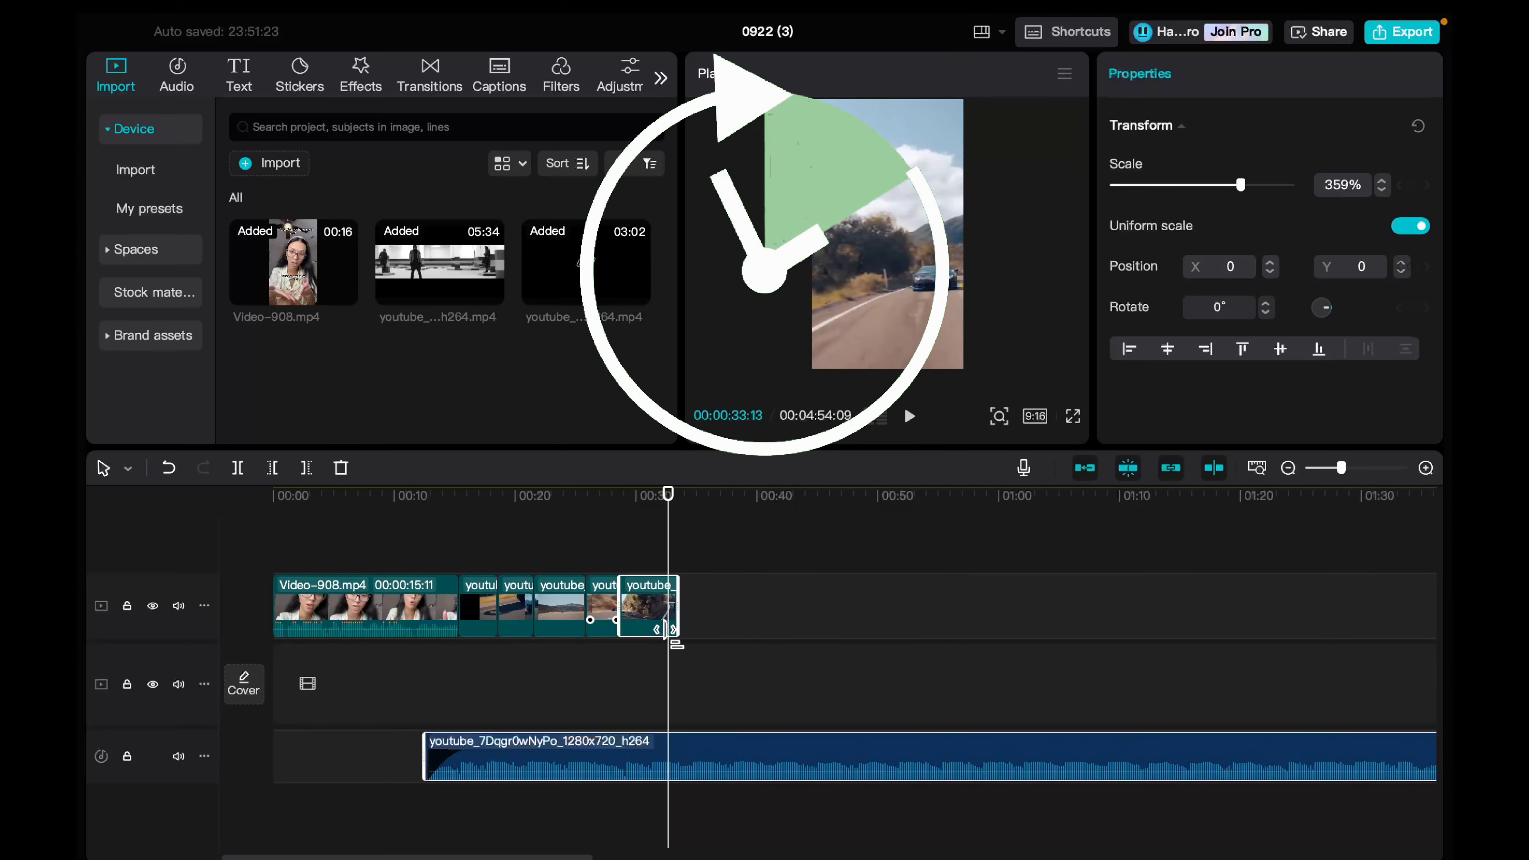
Step: Trim the end of the extracted audio back to about 00:00:32:20, near the end of the car footage
scroll(850, 666, "right", 20)
left_click(1072, 748)
left_click_drag(1106, 748, 668, 708)
scroll(668, 663, "up", 5)
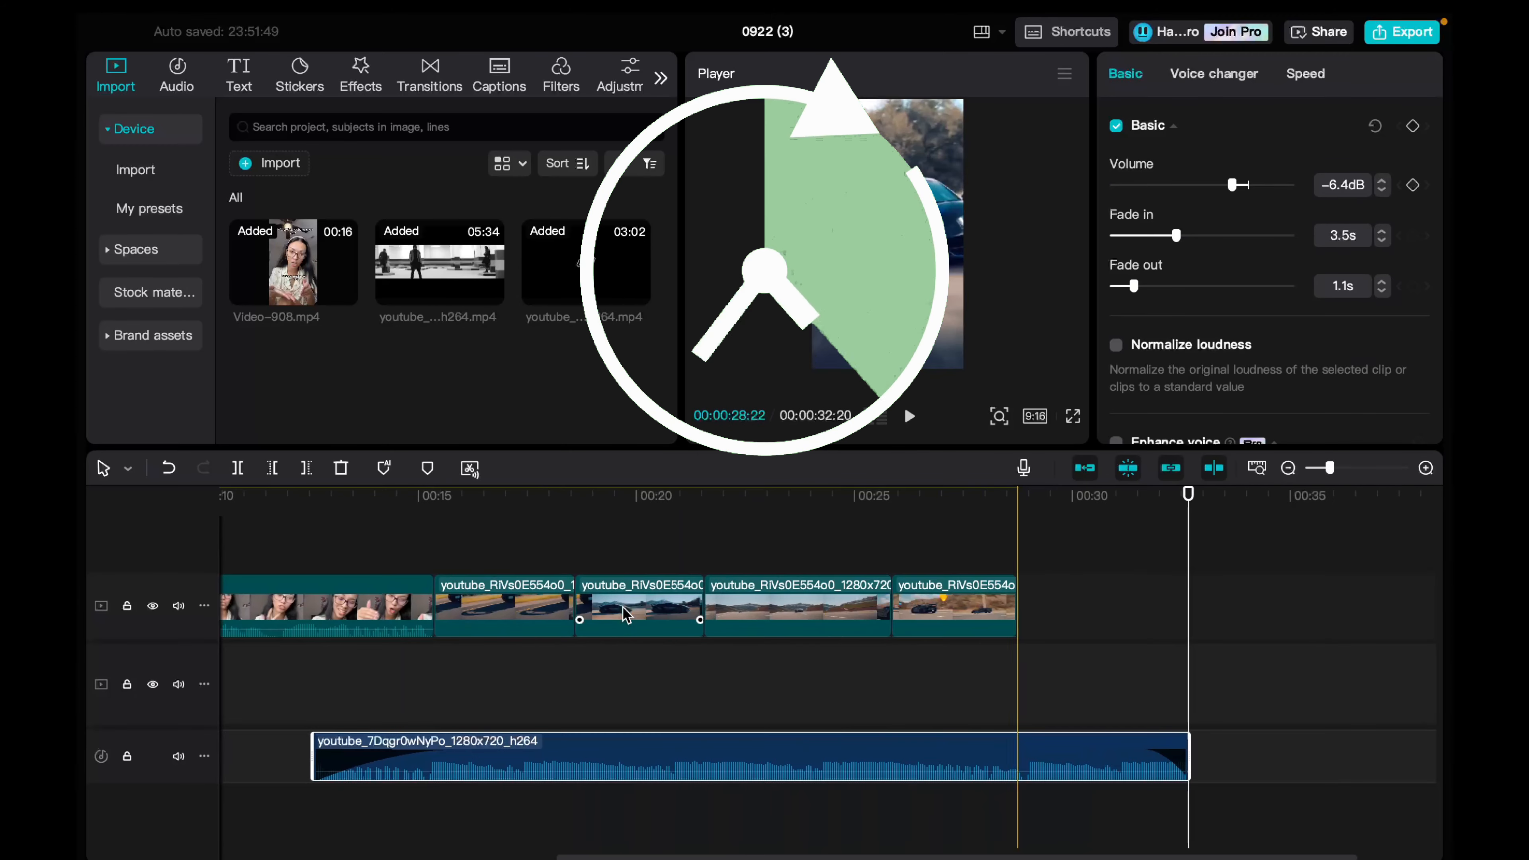
Step: Fit the last car segment so it ends together with the extracted audio, and play the edit from the beginning
key("super+b")
mouse_move(1075, 618)
left_mouse_down()
mouse_move(1433, 627)
mouse_move(995, 620)
mouse_move(1072, 618)
left_mouse_up()
scroll(1324, 642, "down", 4)
scroll(1060, 616, "up", 5)
left_click(1060, 745, "super")
left_click_drag(850, 493, 181, 474)
scroll(602, 685, "down", 5)
key("space")
Step: Trim Video-908.mp4's opening to leave 00:00:12:25, shift all clips and the audio back to the timeline start, and play
left_click_drag(343, 495, 237, 505)
key("space")
left_click_drag(275, 606, 346, 606)
left_click_drag(304, 569, 1166, 747)
left_click_drag(1120, 753, 1047, 752)
left_click_drag(375, 503, 263, 507)
key("space")
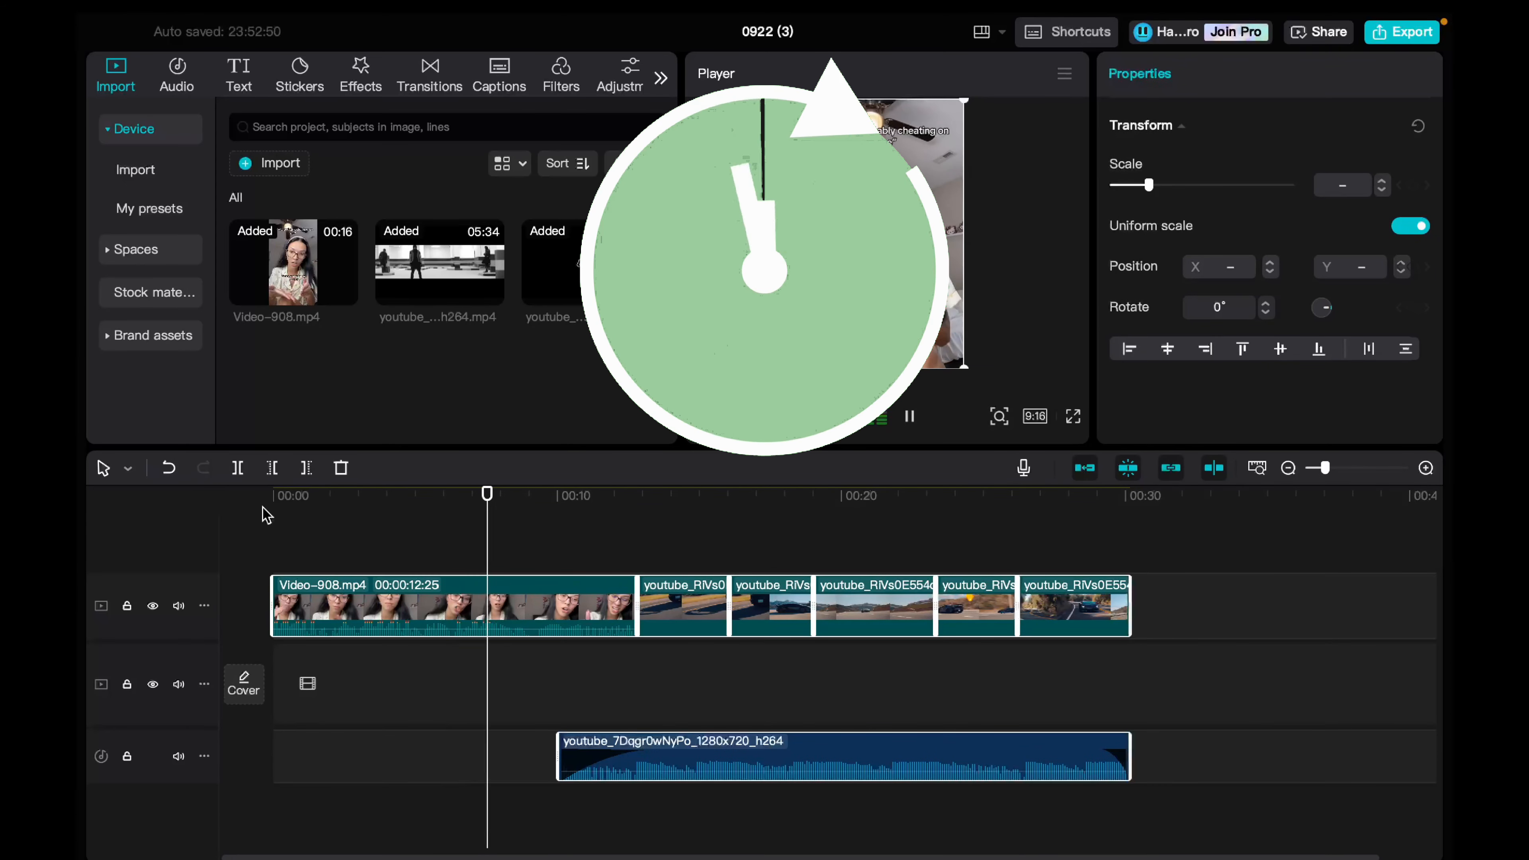
Step: Extend the extracted audio's start earlier to about 00:00:08 on the timeline, and play the result
key("space")
left_click(505, 496)
scroll(559, 692, "up", 5)
left_click(658, 764)
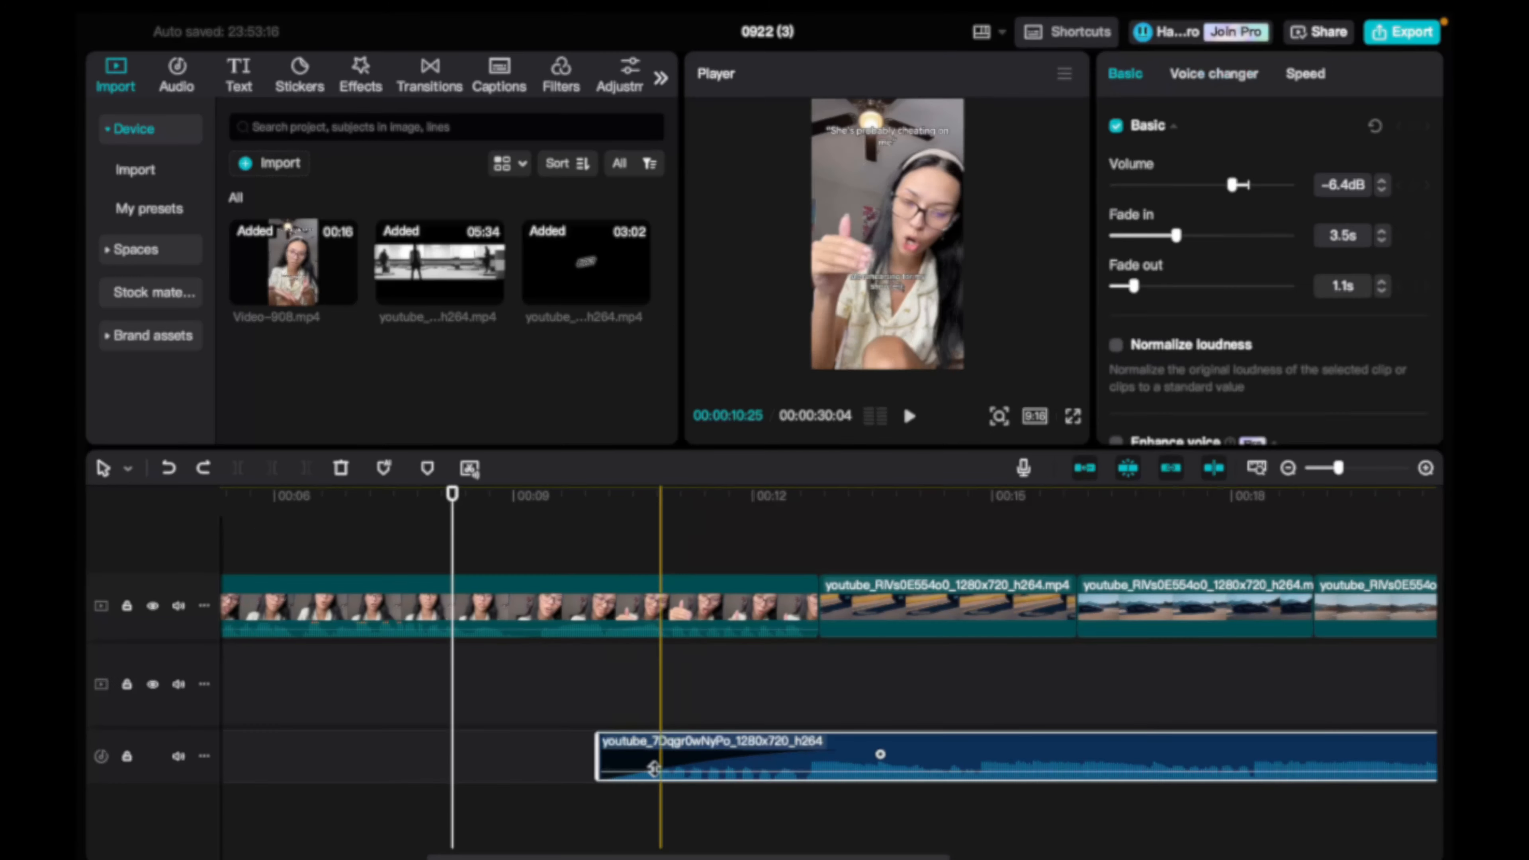
left_click_drag(659, 765, 504, 765)
key("space")
scroll(722, 693, "down", 5)
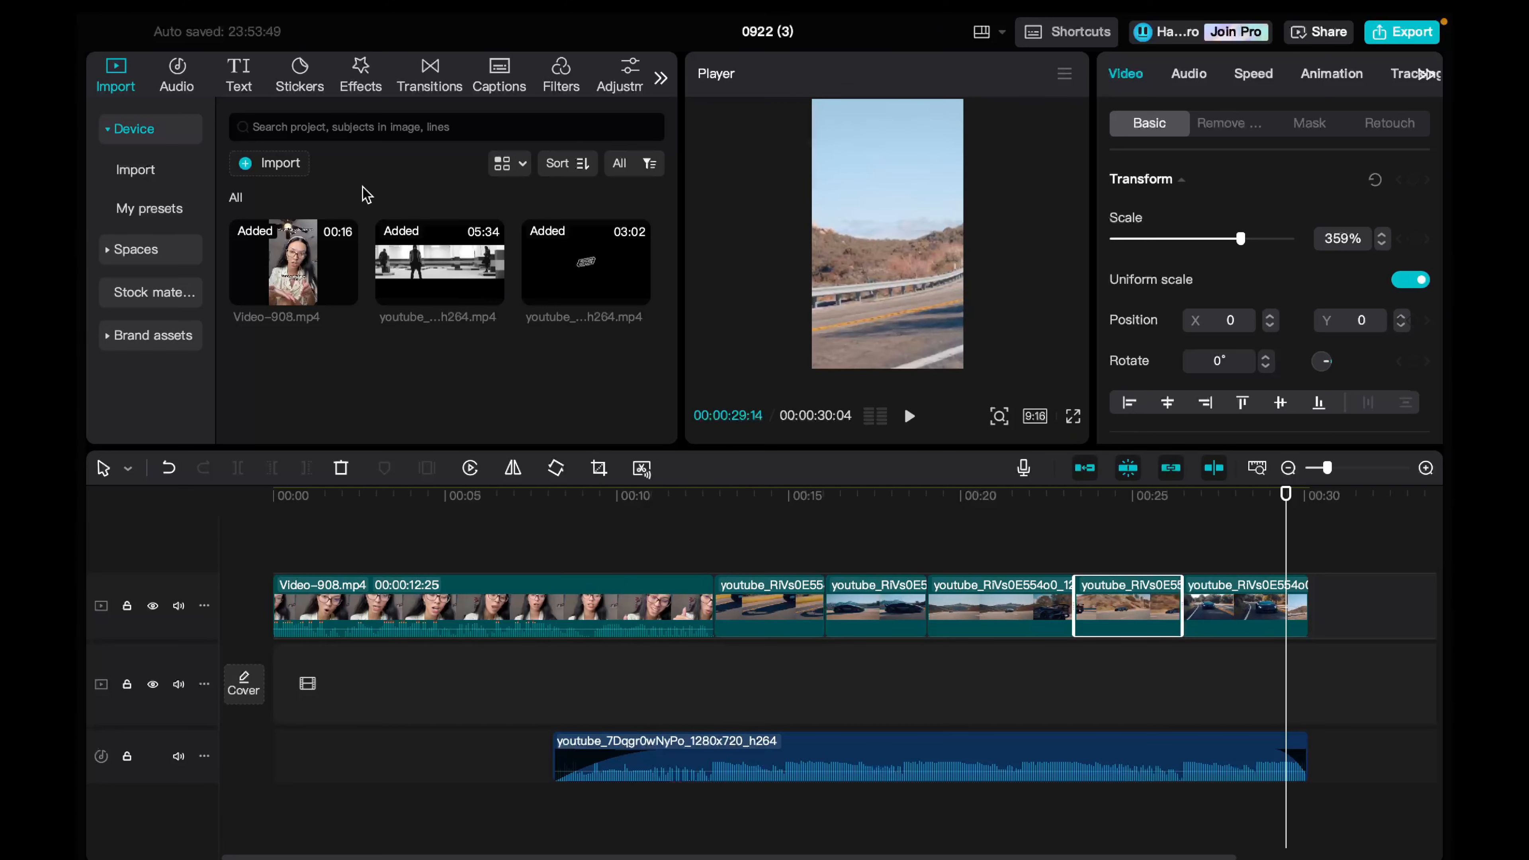
Step: Preview the Woosh transition and add it between Video-908.mp4 and the first car segment, accepting duplicate frames
left_click(435, 79)
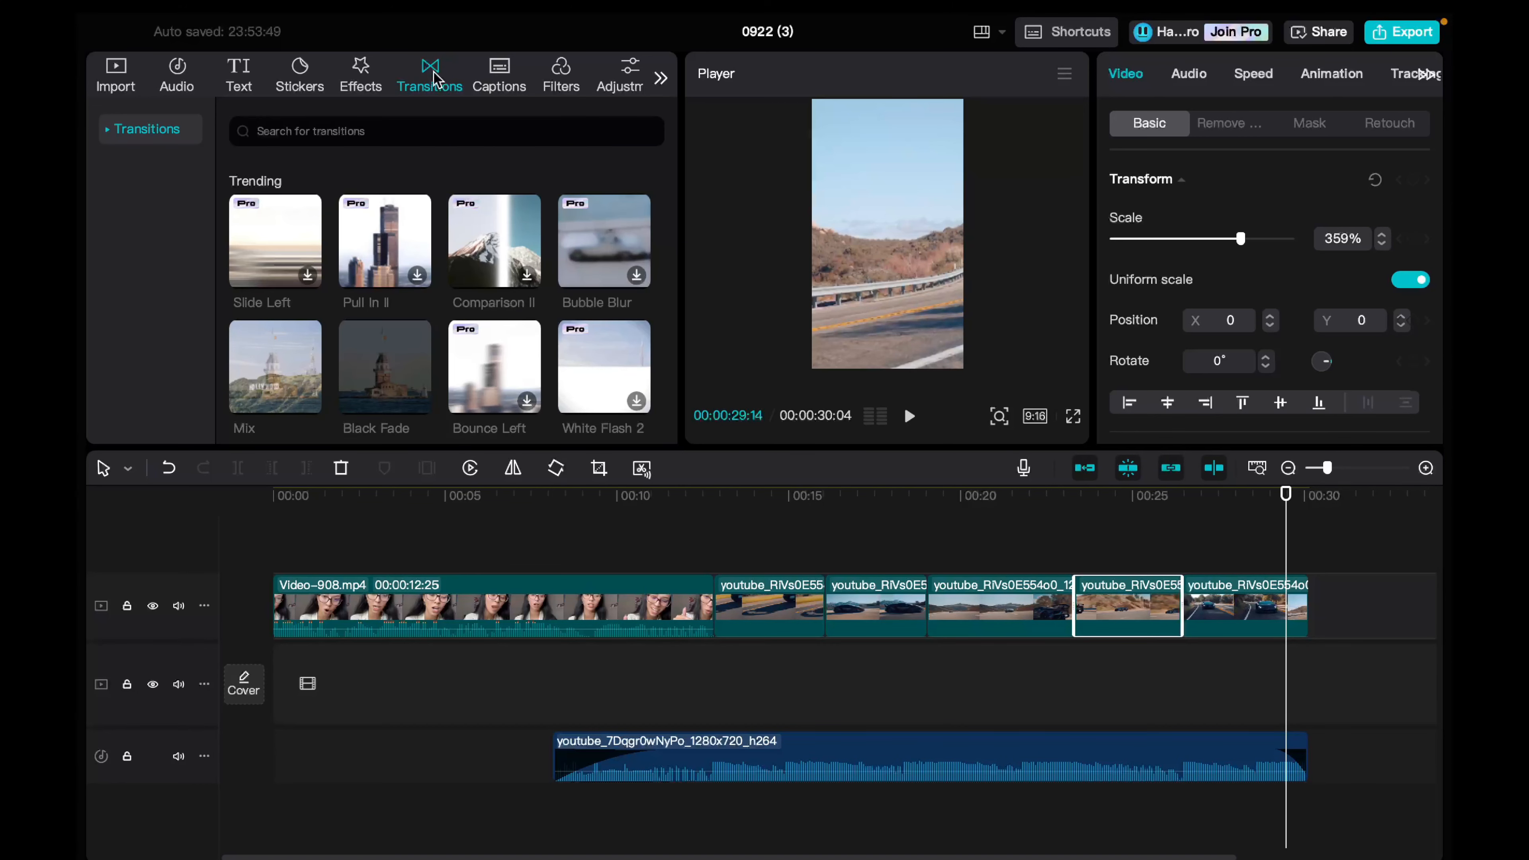
scroll(441, 330, "down", 3)
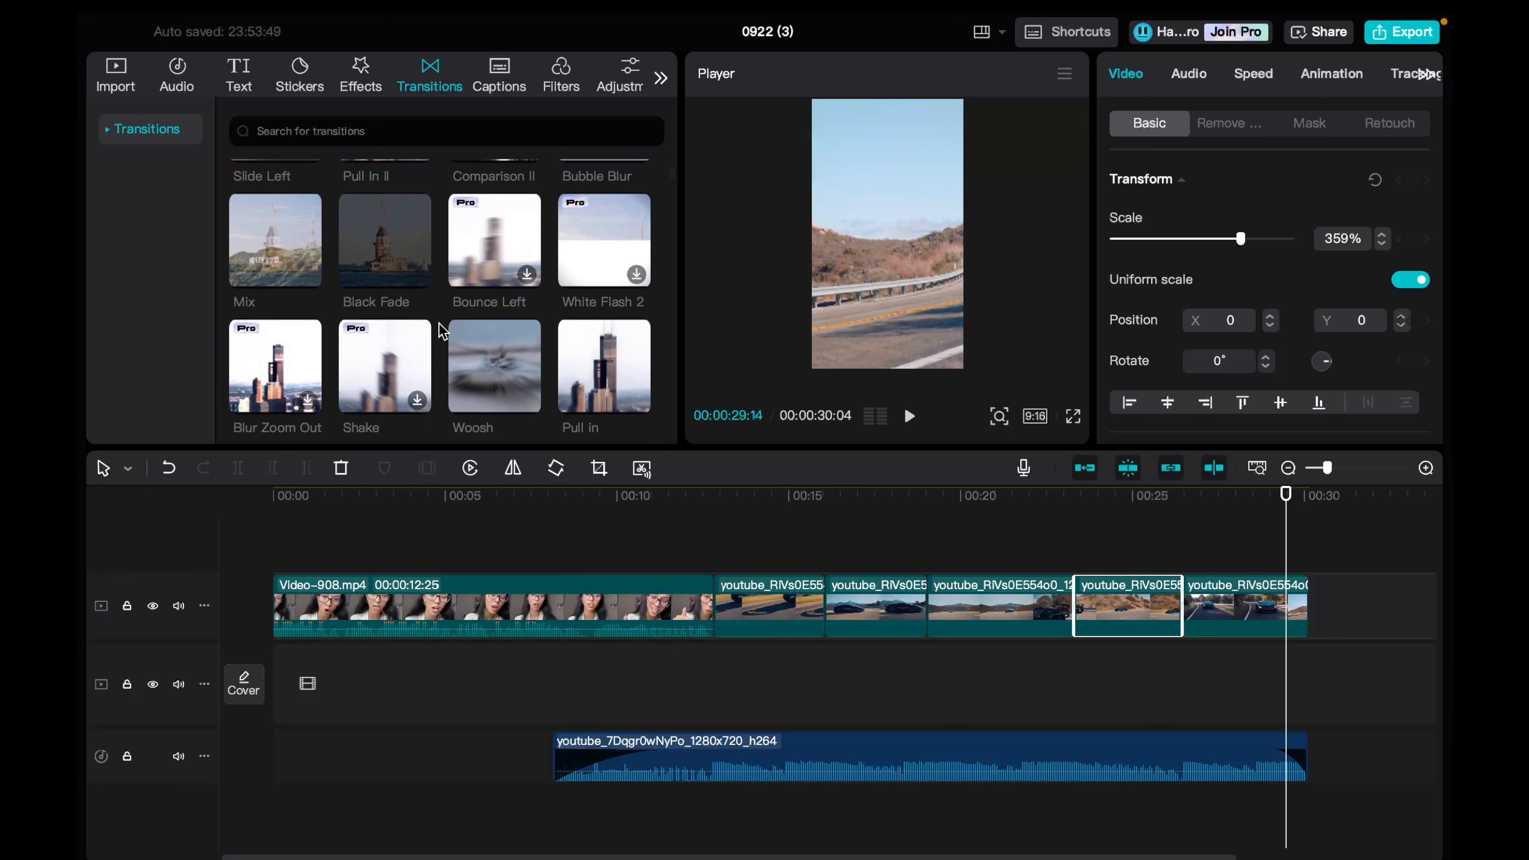
left_click(461, 343)
scroll(466, 340, "down", 1)
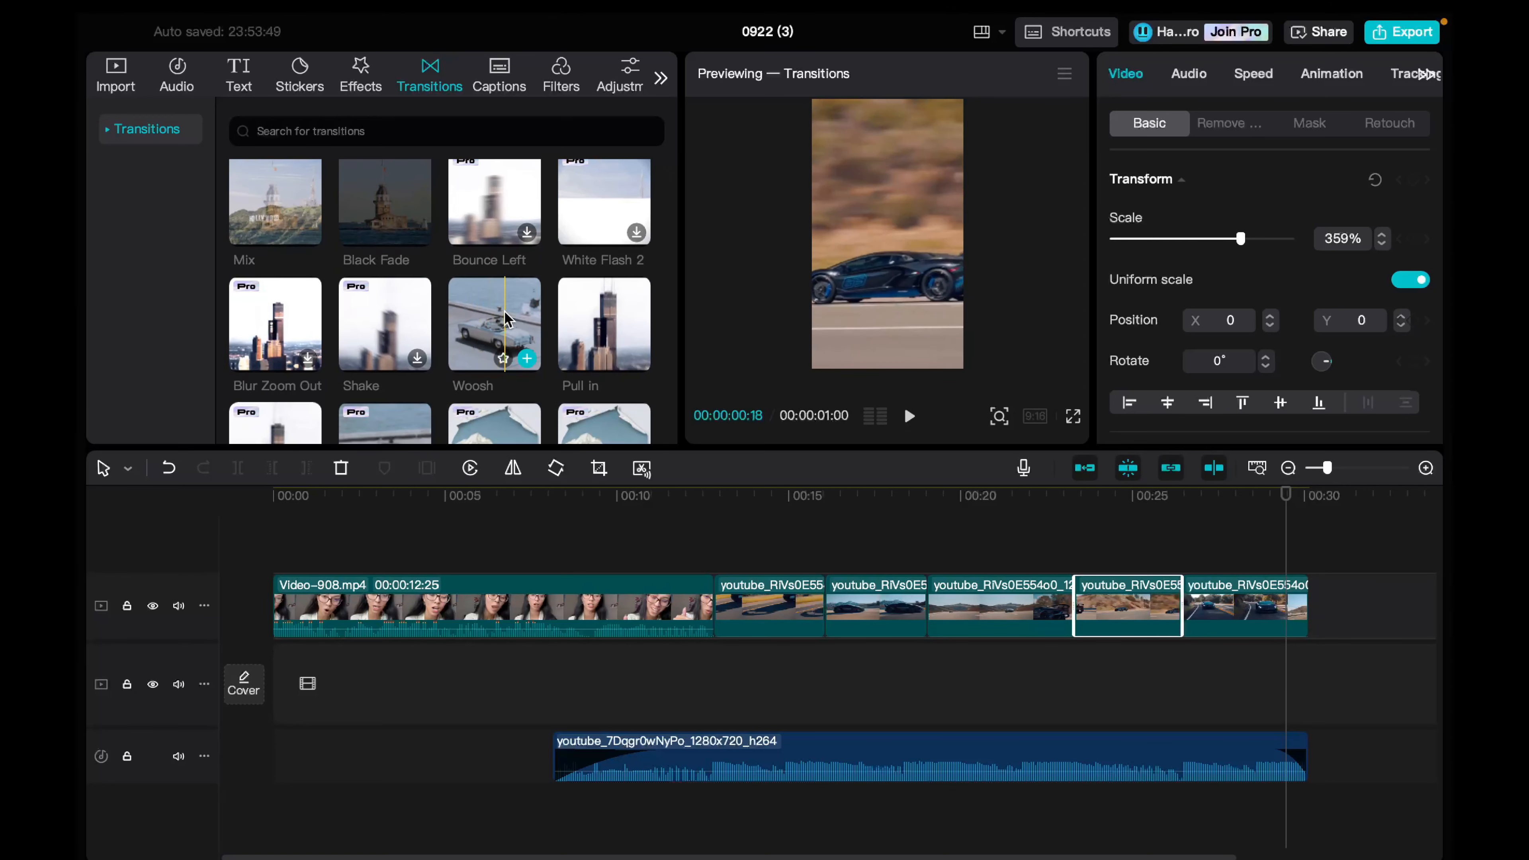
left_click_drag(470, 335, 711, 610)
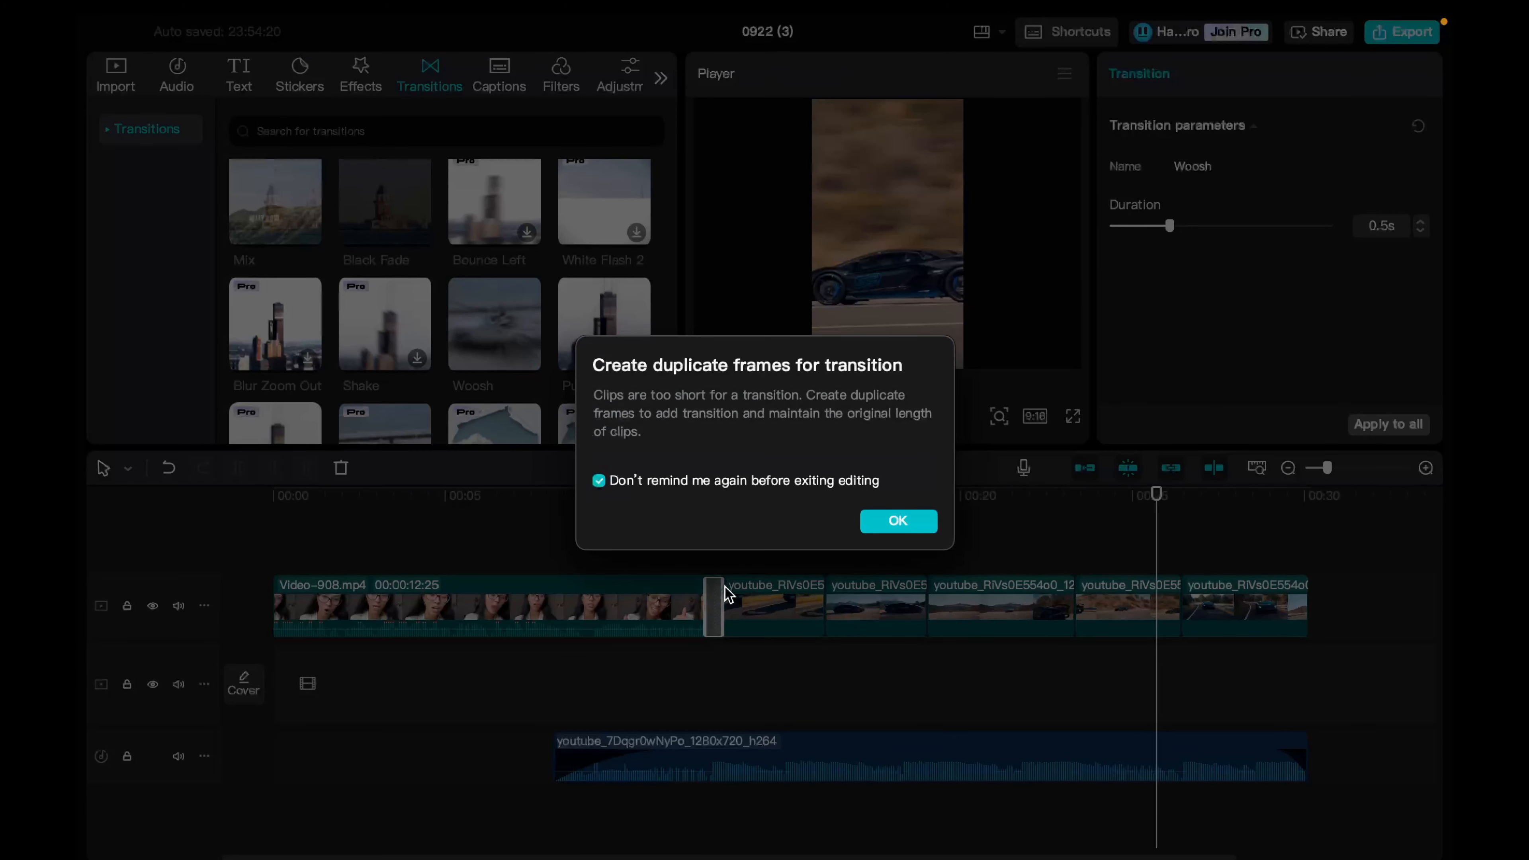
left_click(888, 524)
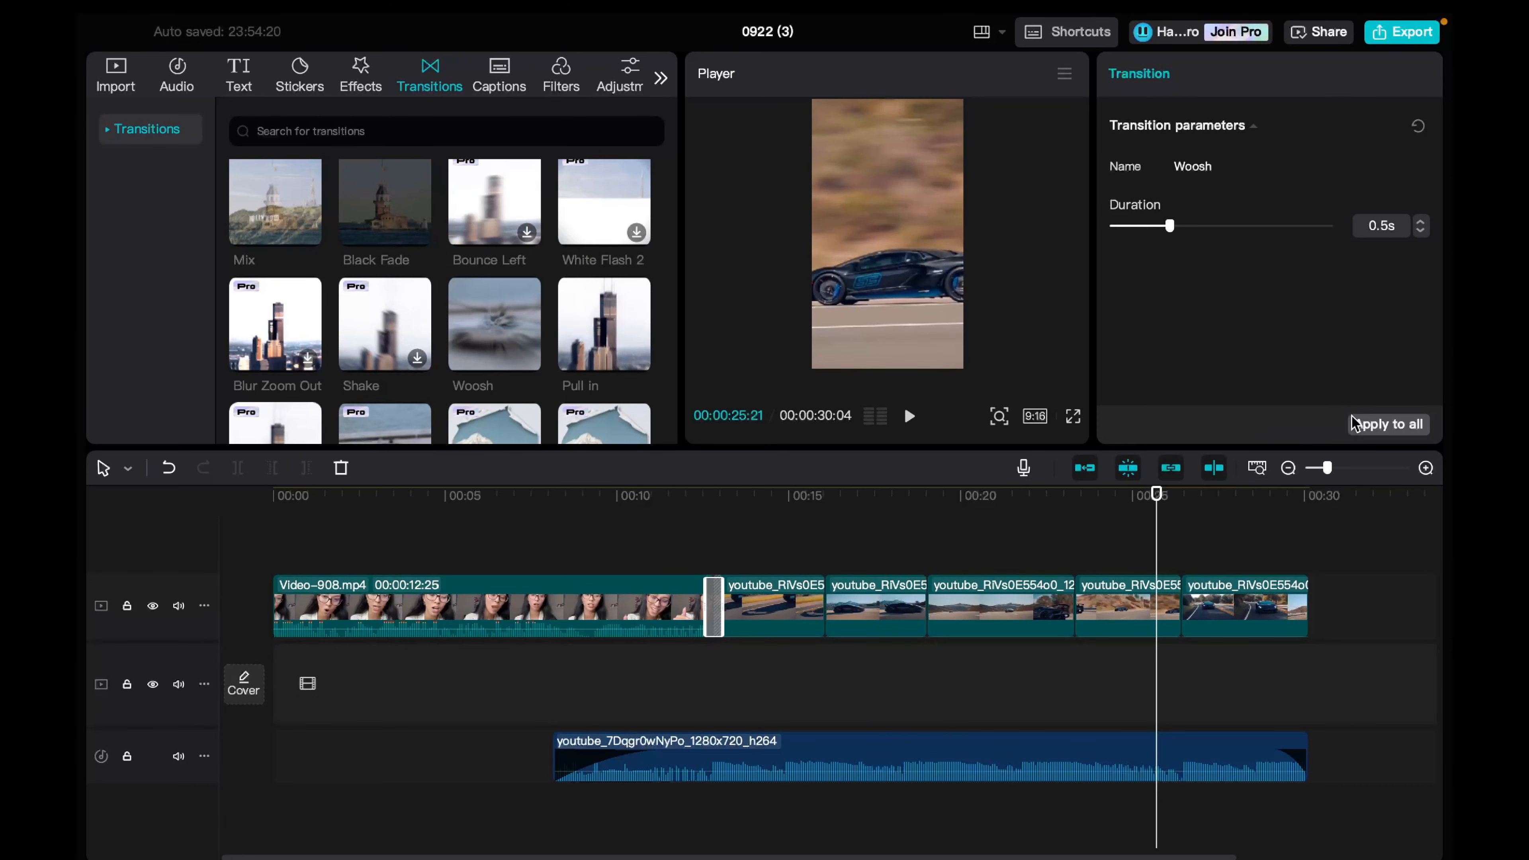
Step: Apply the Woosh transition to all clips, and move the playhead to shortly before the first car segment to review it
left_click(1384, 423)
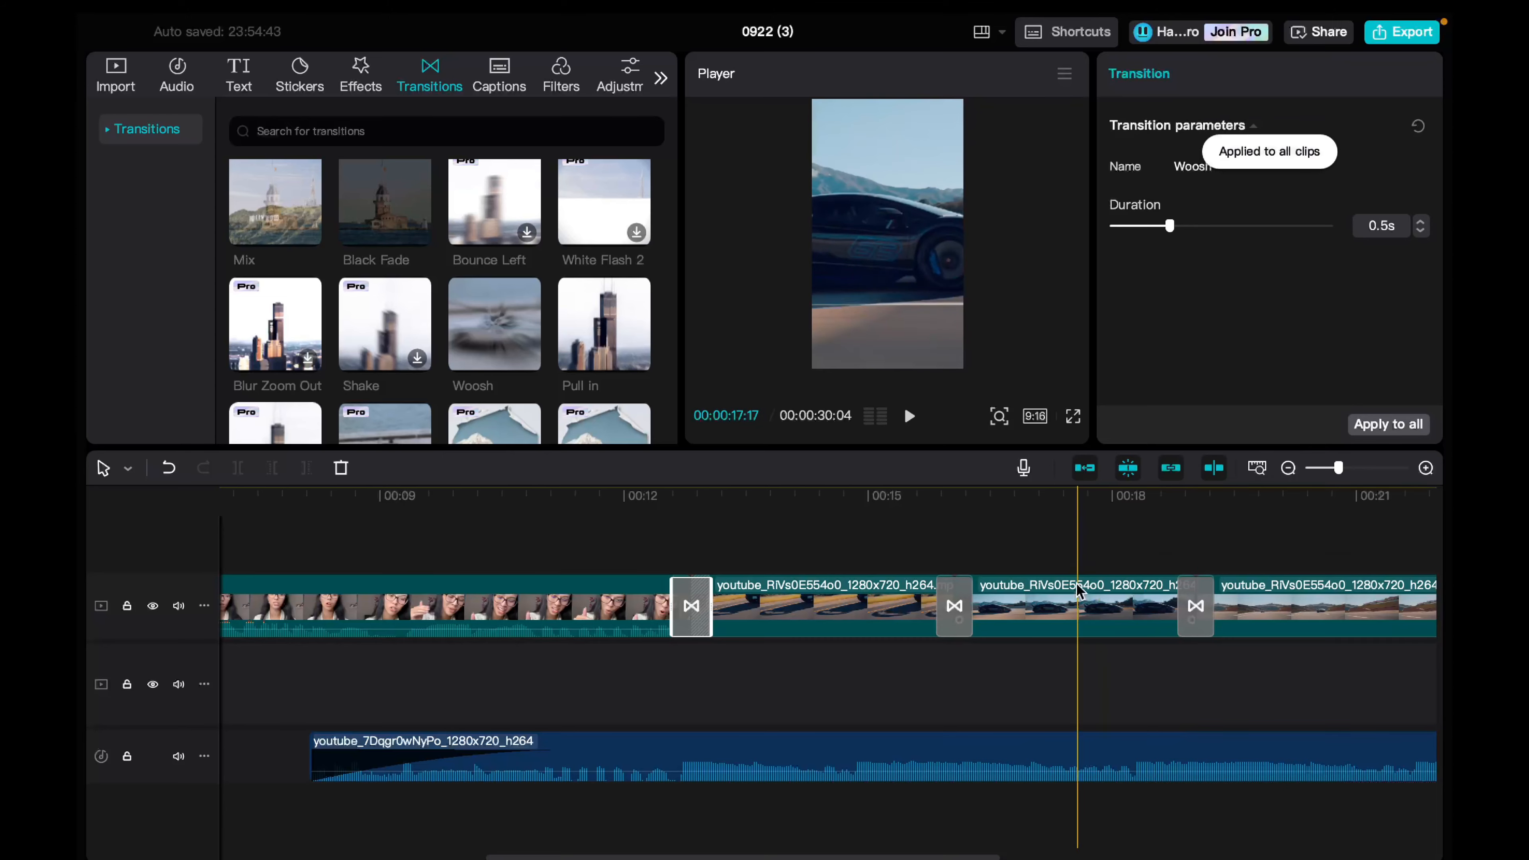
scroll(1077, 590, "down", 3)
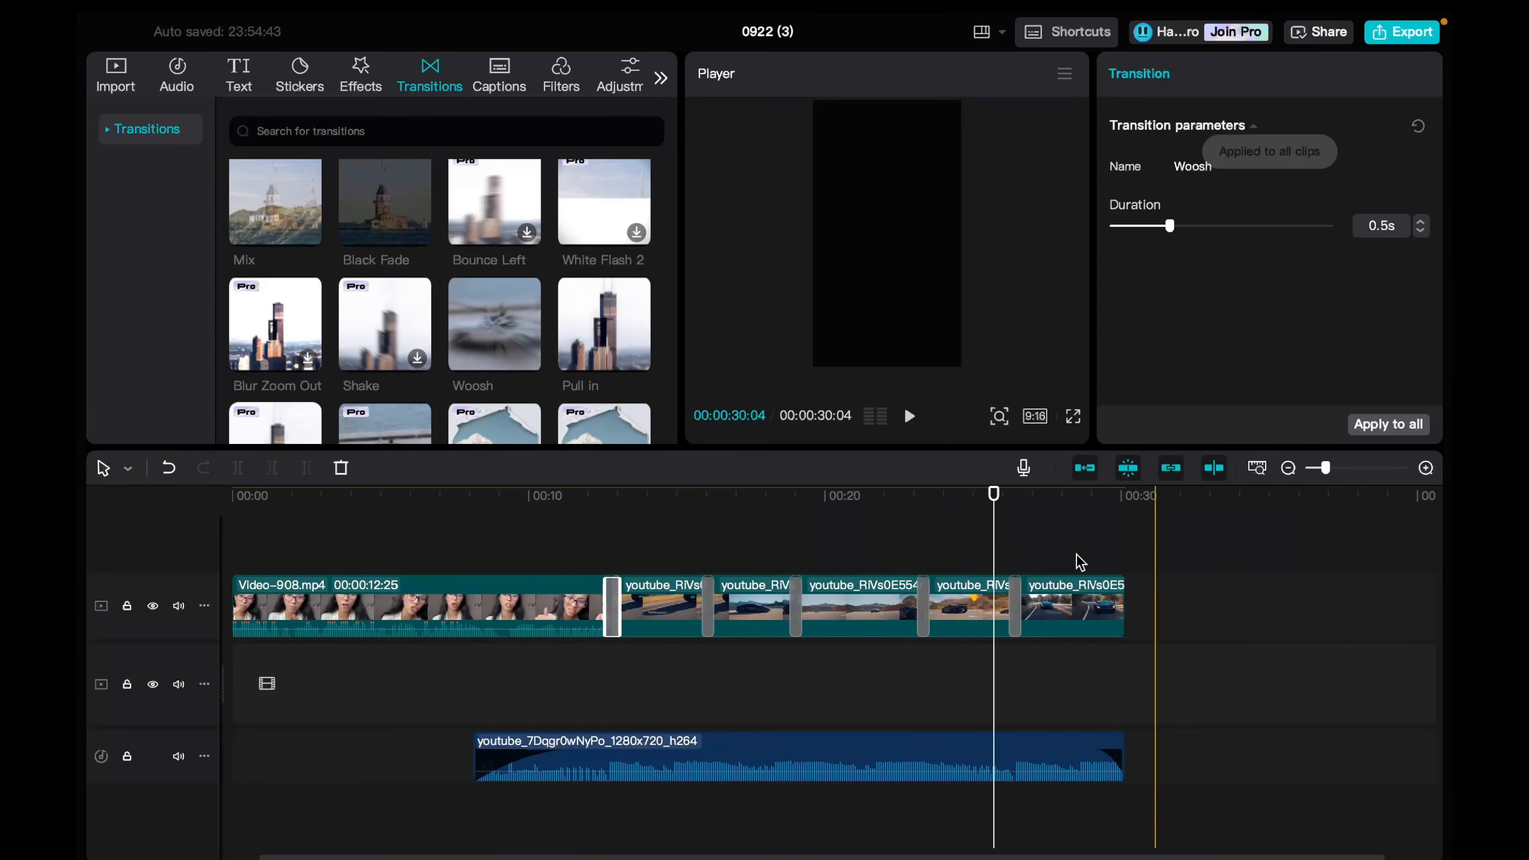
scroll(1080, 561, "up", 1)
scroll(928, 625, "left", 3)
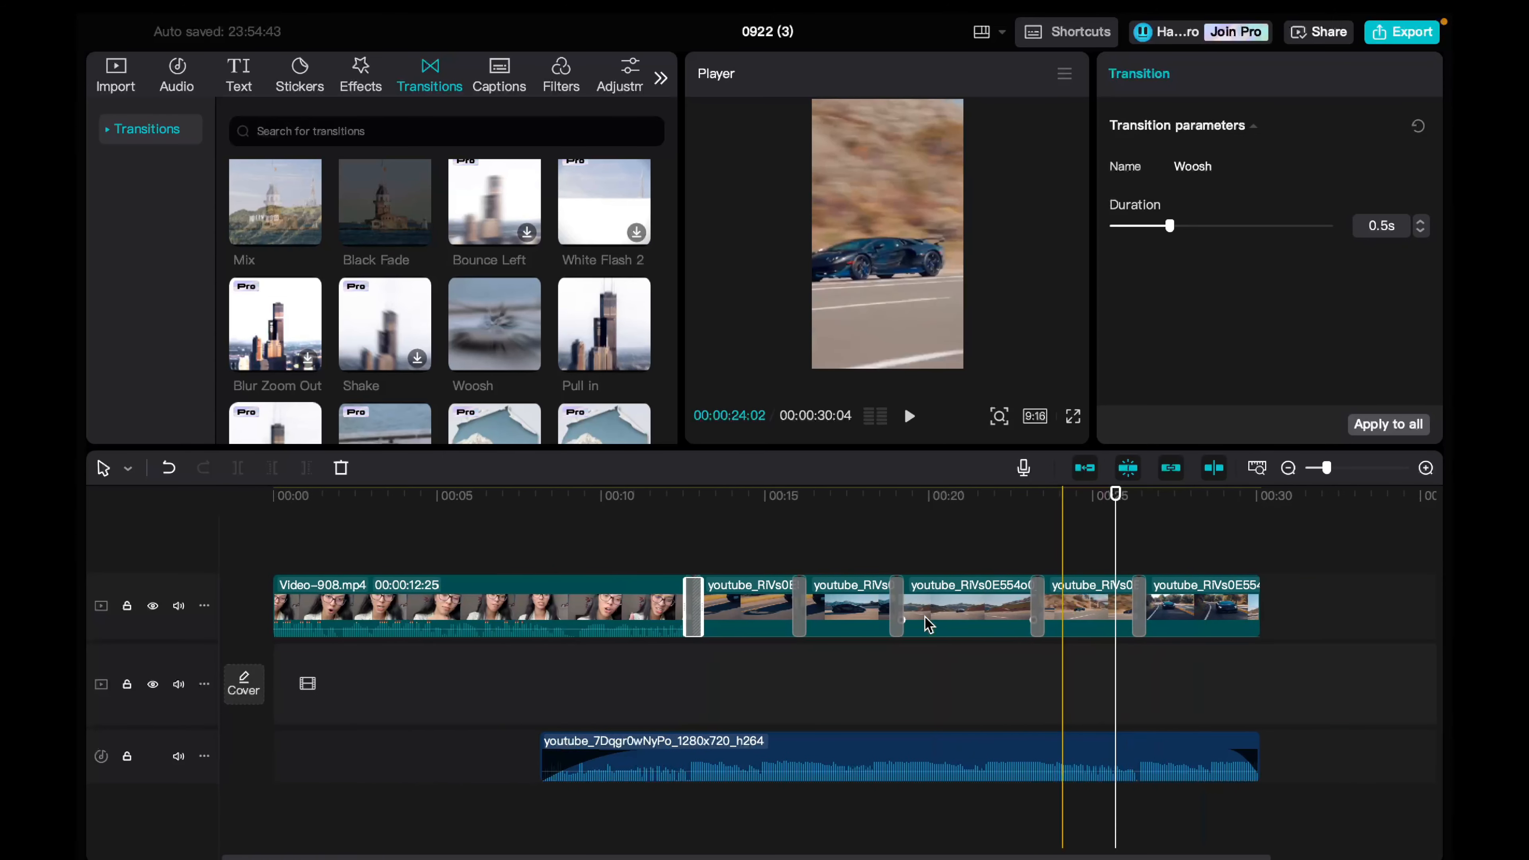
left_click_drag(686, 498, 654, 509)
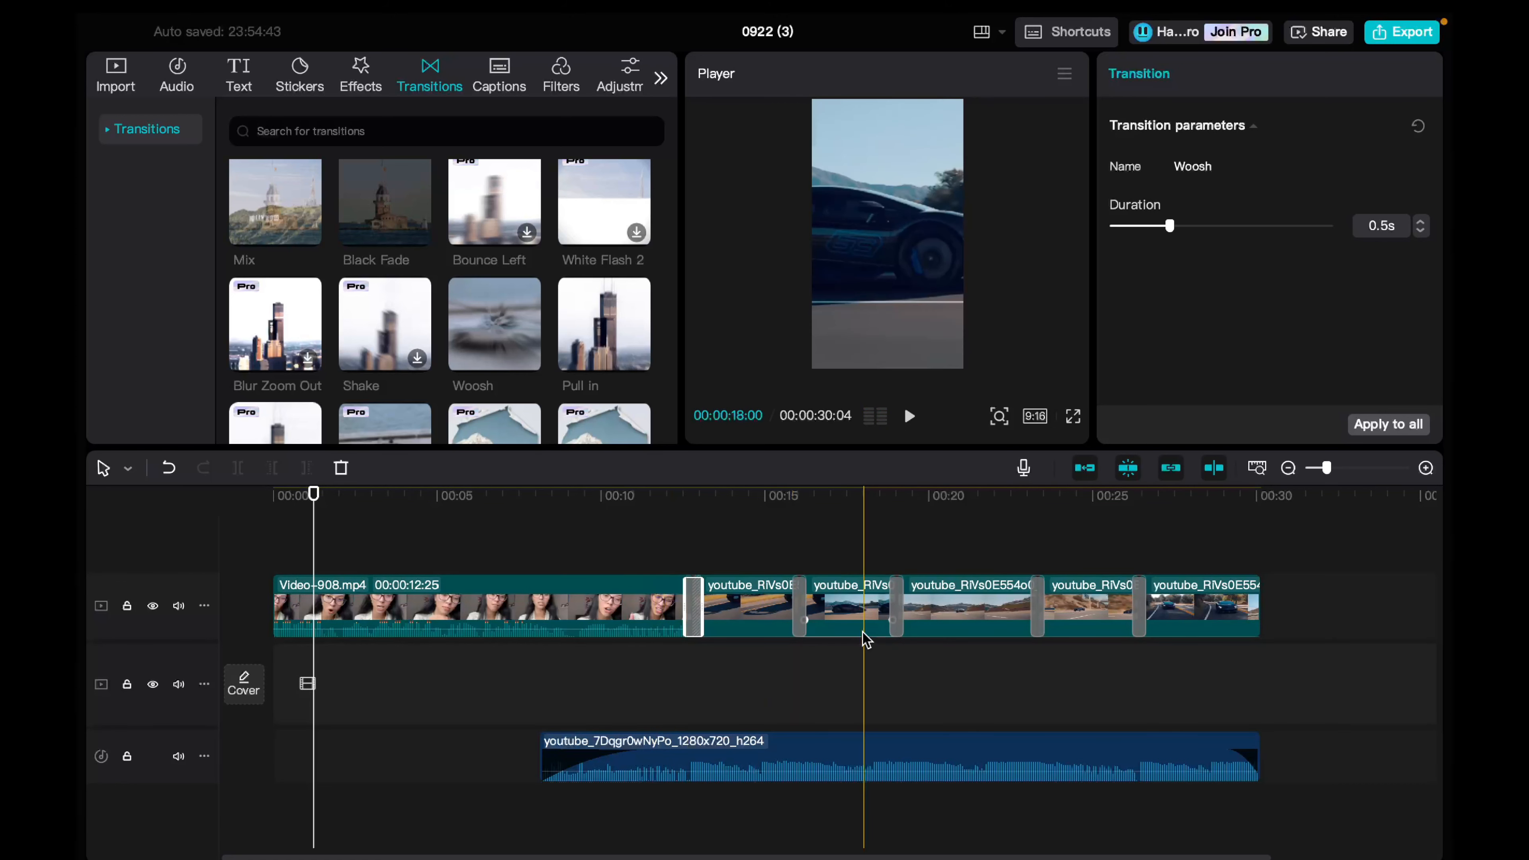
Step: Select the last car segment at the end of the main track
scroll(864, 640, "up", 3)
scroll(864, 629, "right", 5)
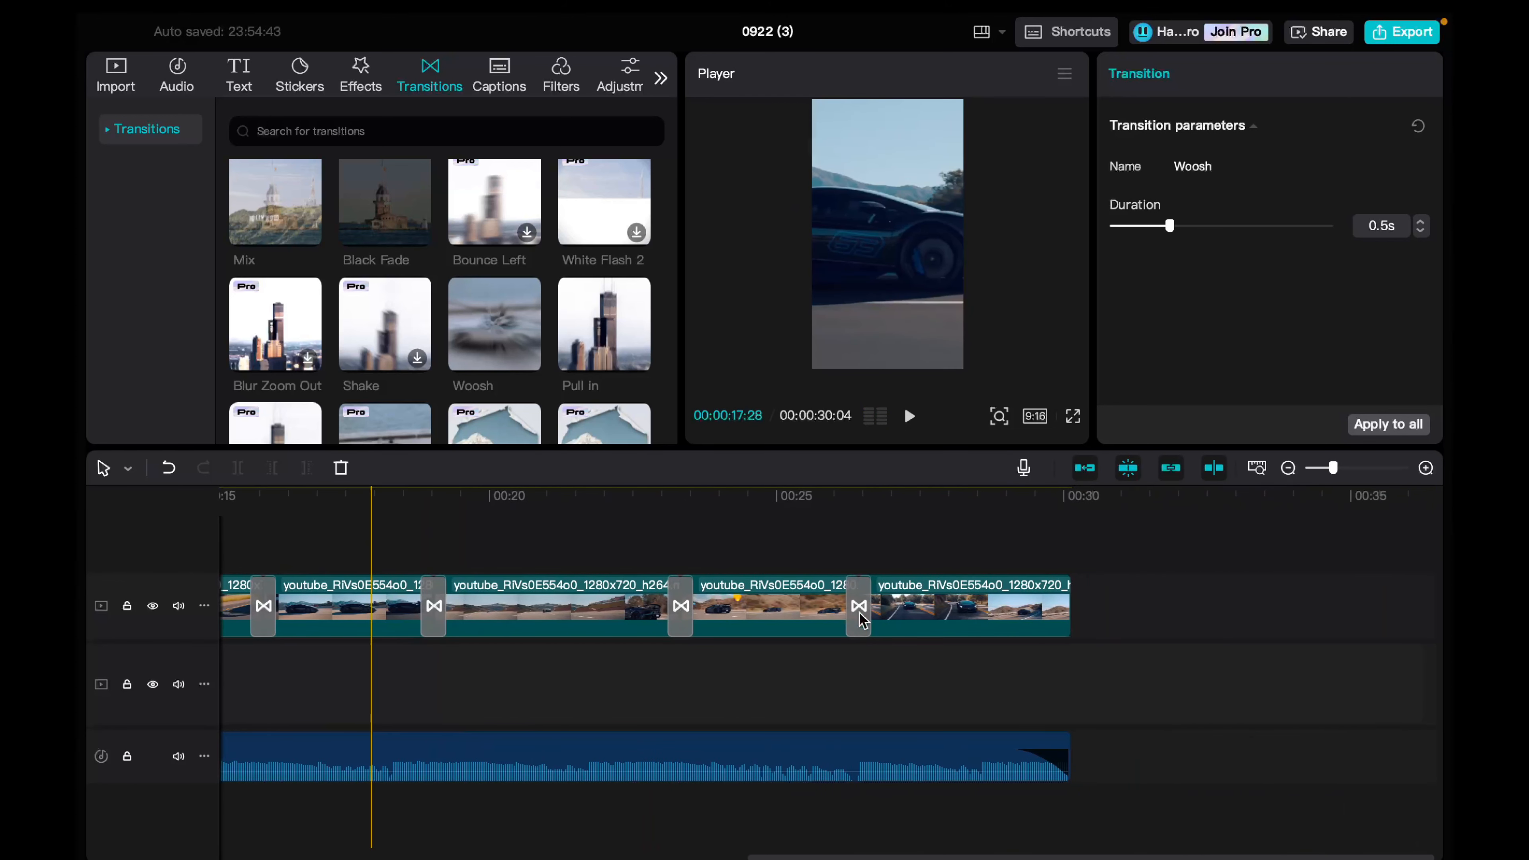
left_click(949, 610)
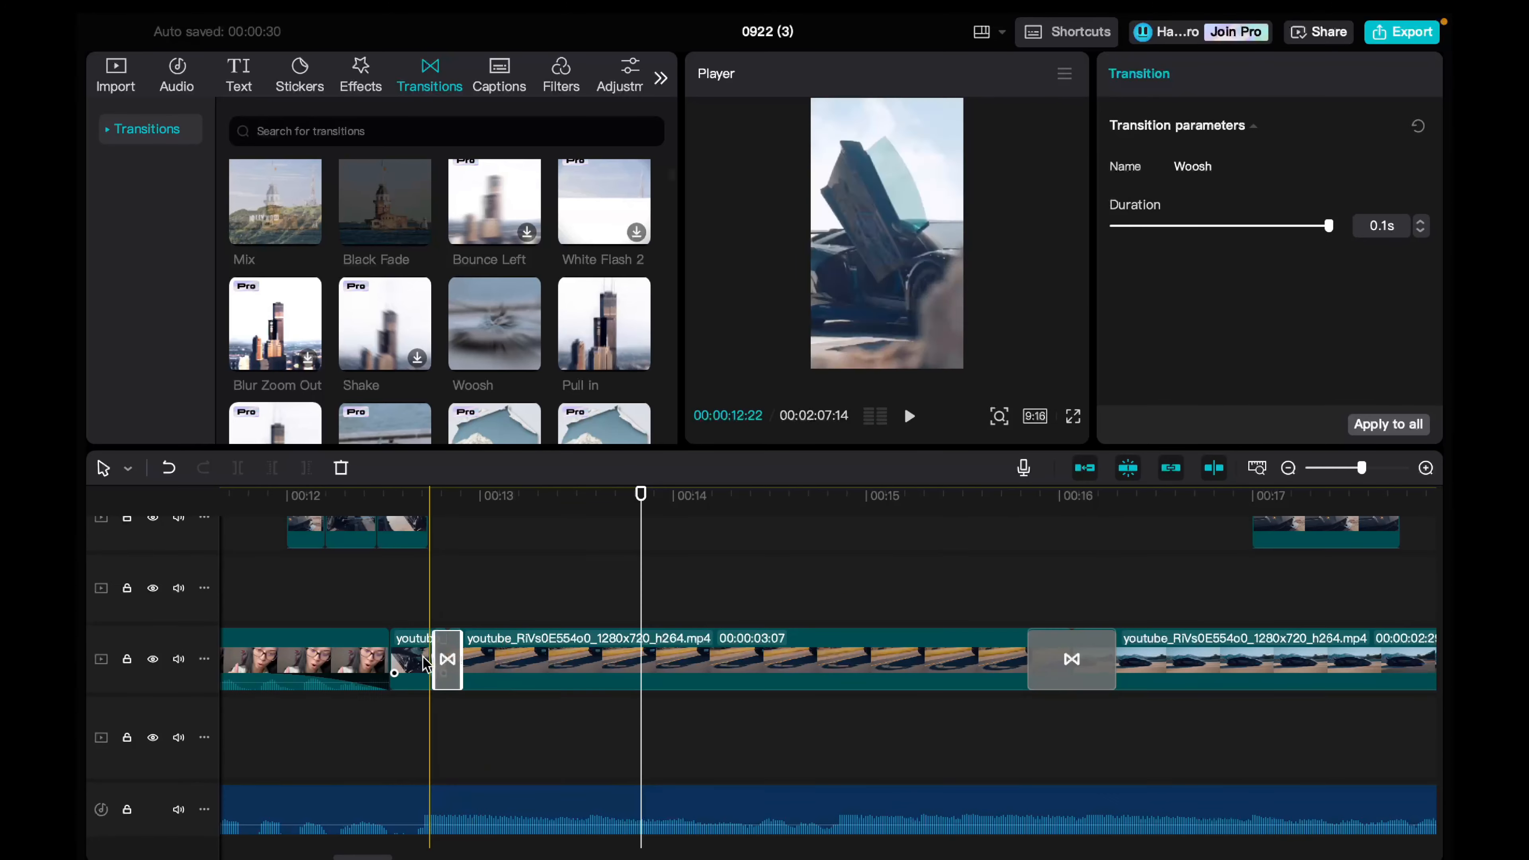
Step: Lengthen the short car segment after Video-908.mp4 with a 0.2 s Woosh transition, and select the quick-cut car clips on the upper track near 00:00:12
left_click(415, 659)
left_click(447, 659)
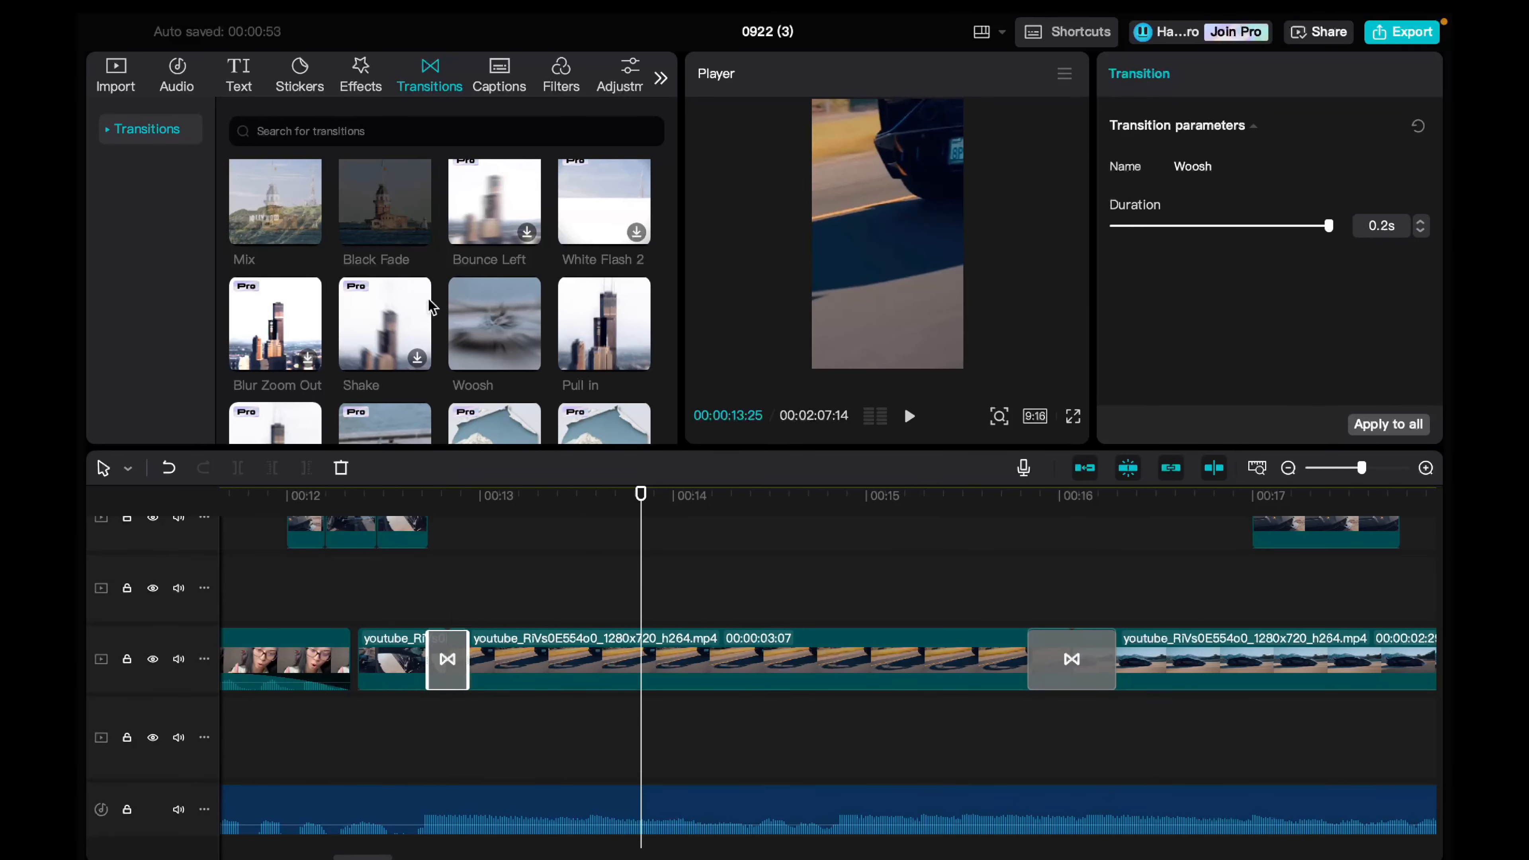
left_click(905, 601)
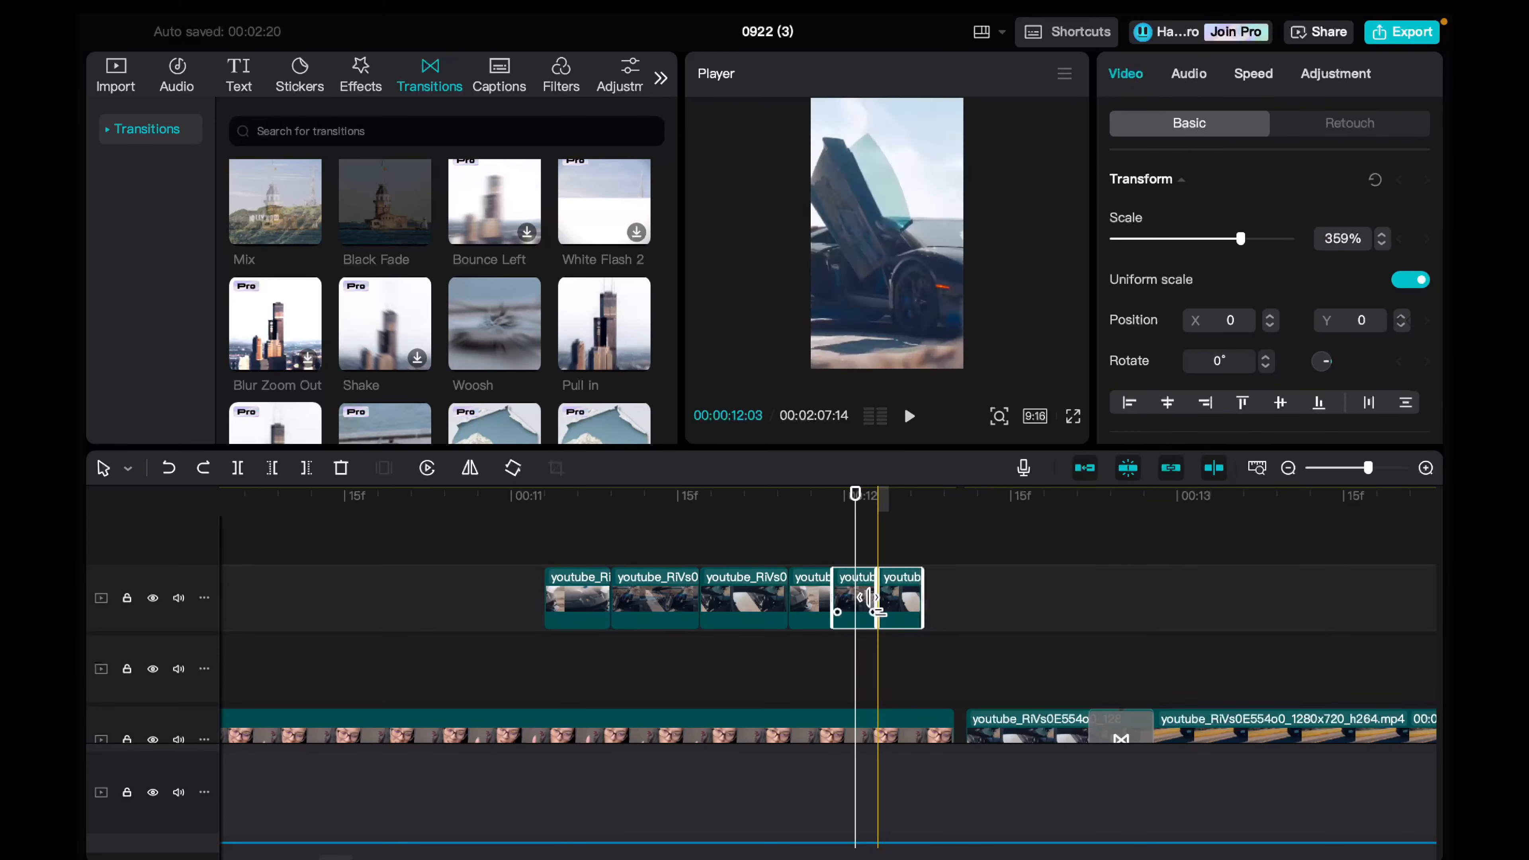
left_click(857, 613)
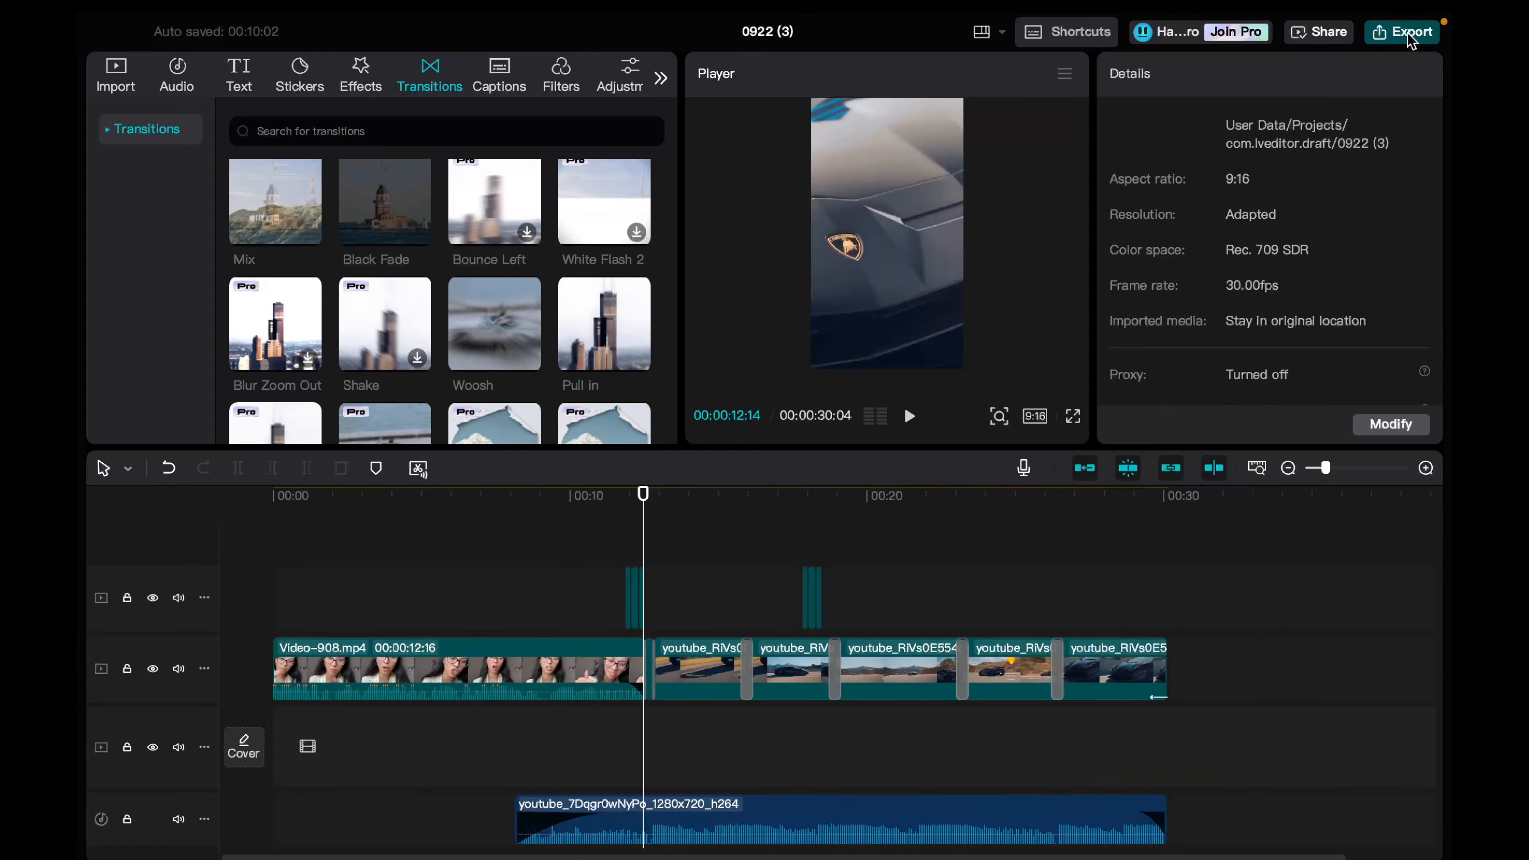
Step: Open the export settings for the edit and close them again
left_click(1404, 32)
key("Escape")
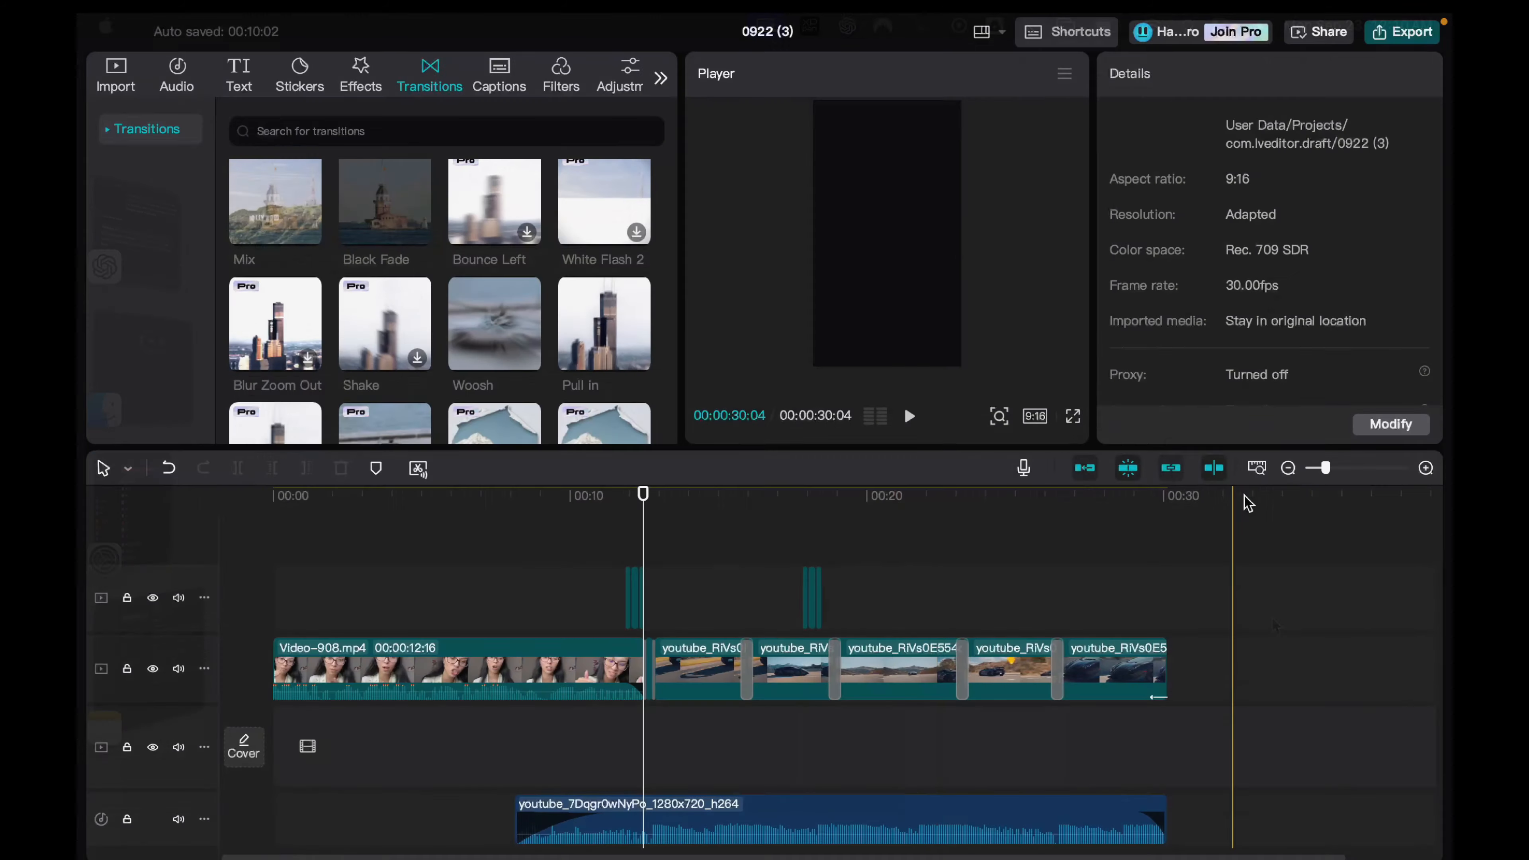